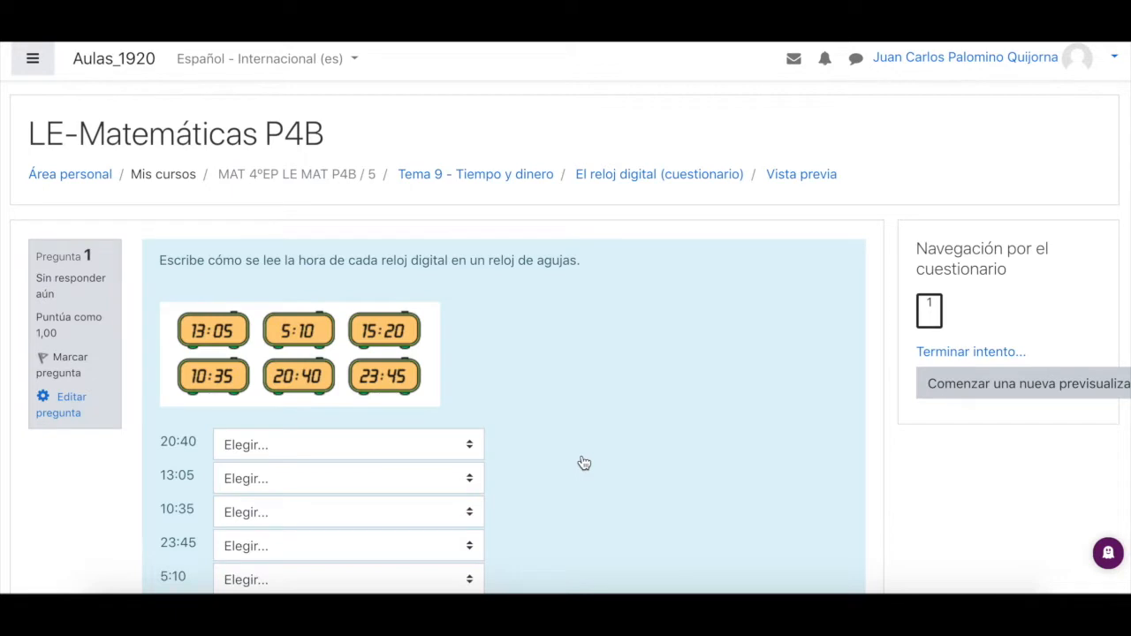
Match 20:40, 13:05, 10:35, 23:45, 5:10 and 15:20 with their corresponding spoken times in the previewed quiz question.
scroll(584, 463, down, 2)
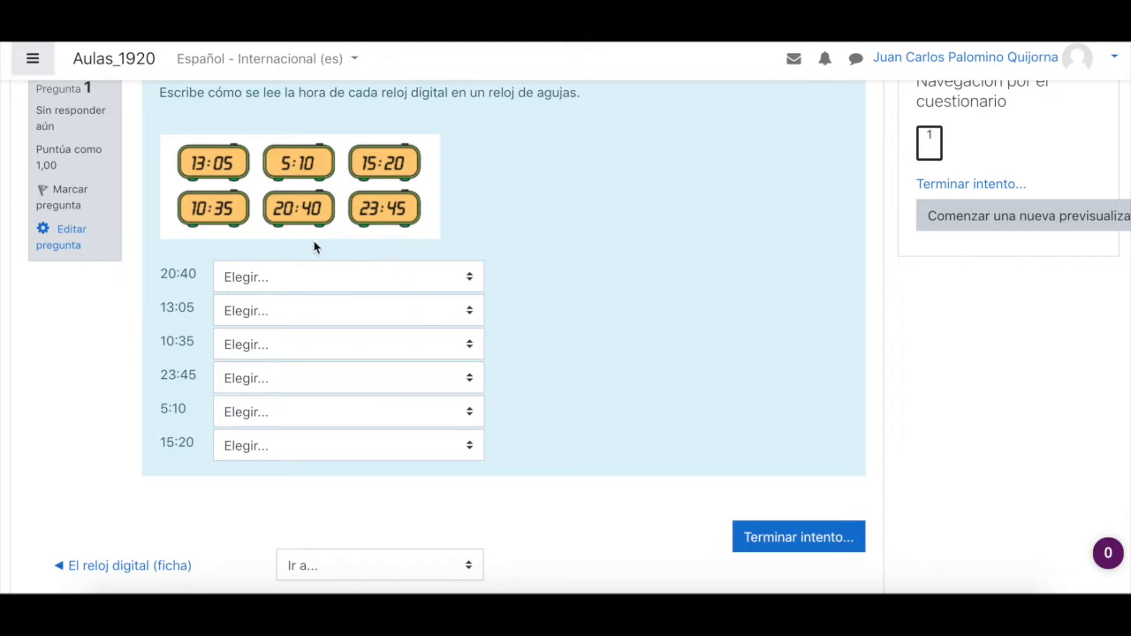
click(426, 275)
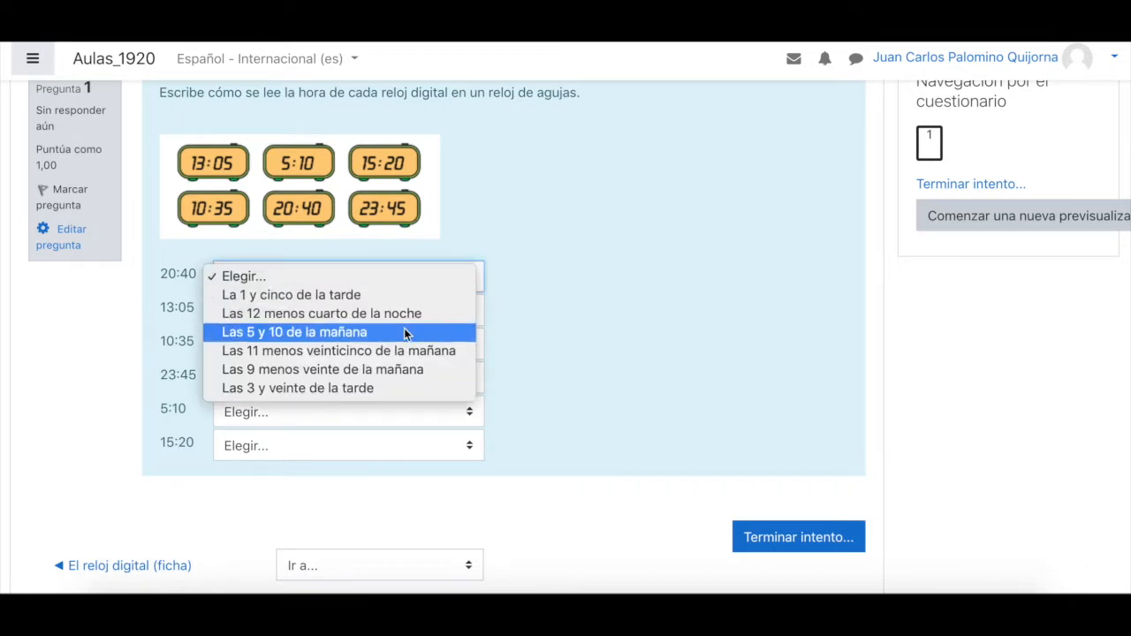
click(395, 375)
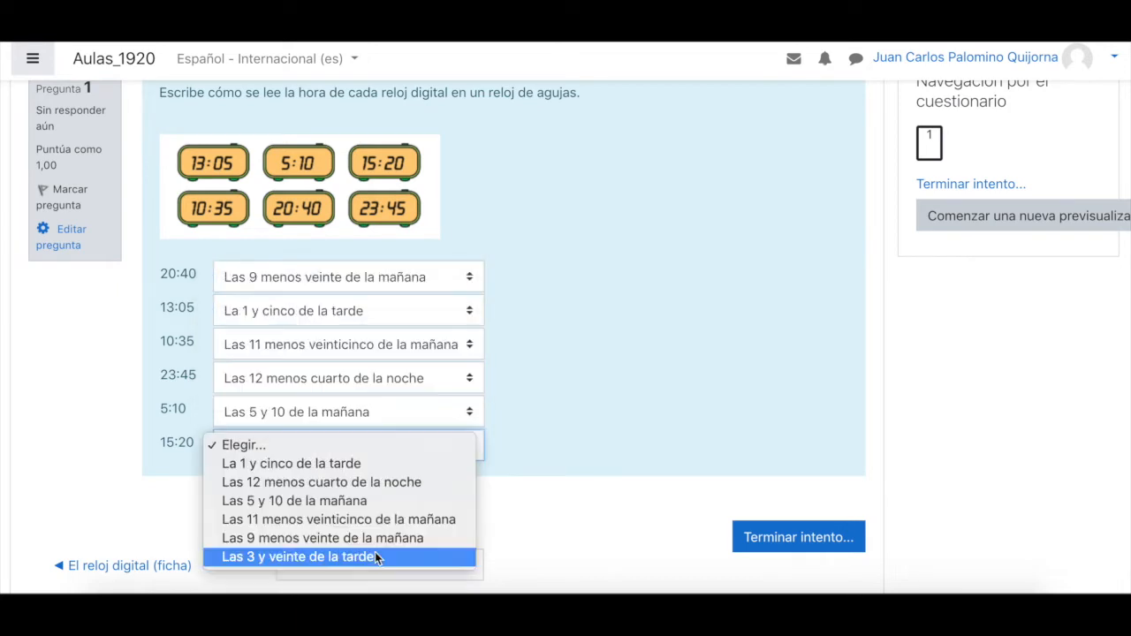
click(374, 551)
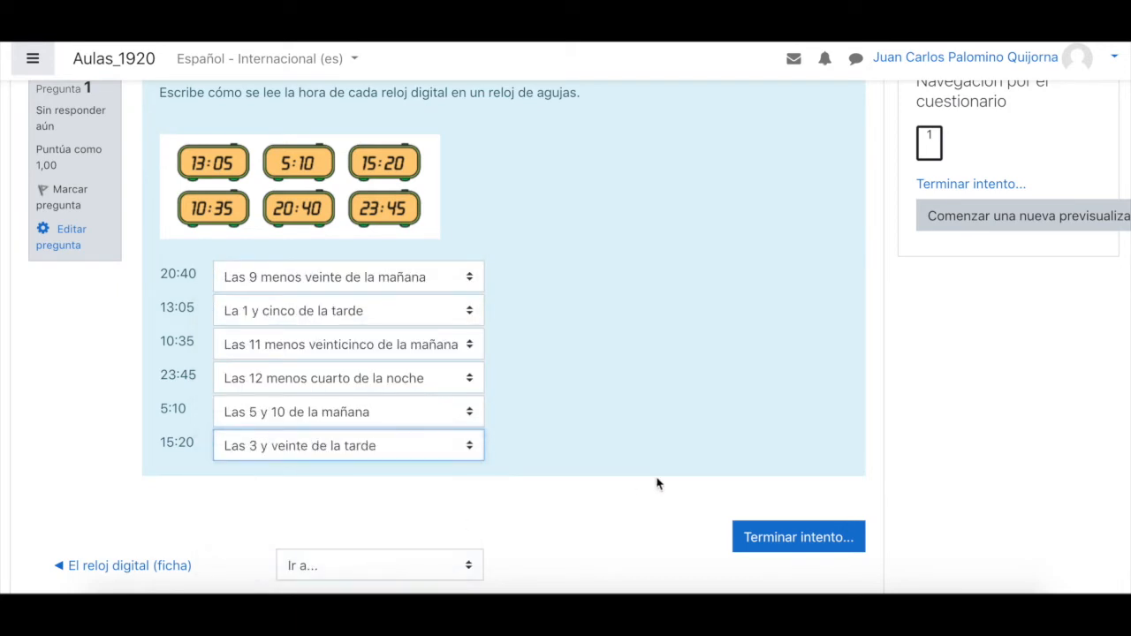
Finish the quiz attempt and submit all answers for grading, confirming the submission.
scroll(656, 484, up, 1)
scroll(657, 484, down, 1)
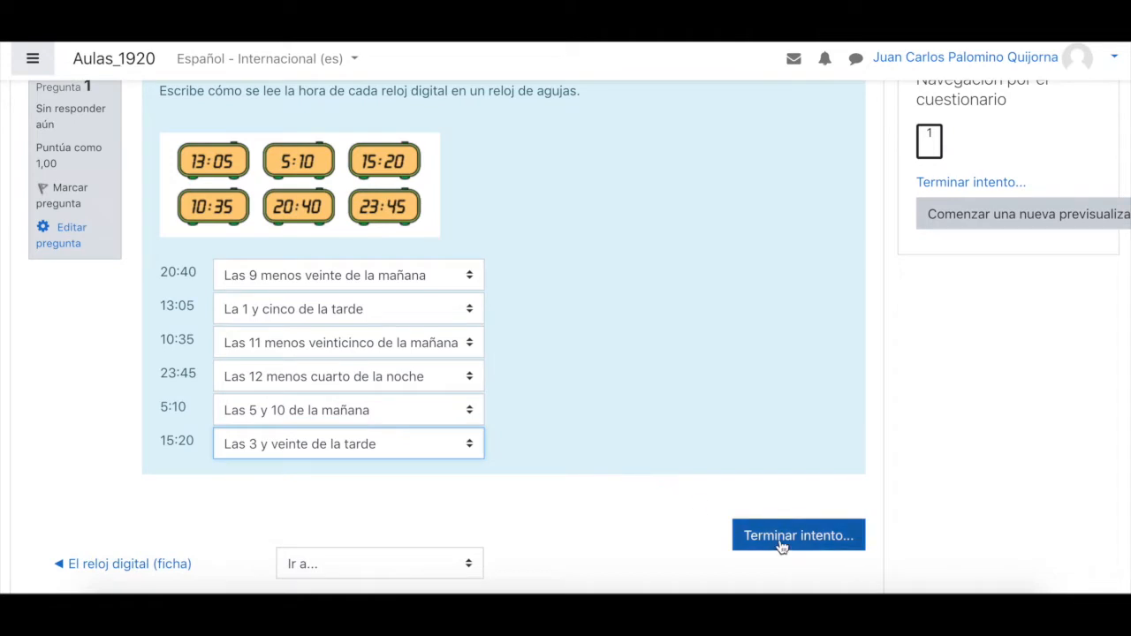
scroll(740, 421, up, 1)
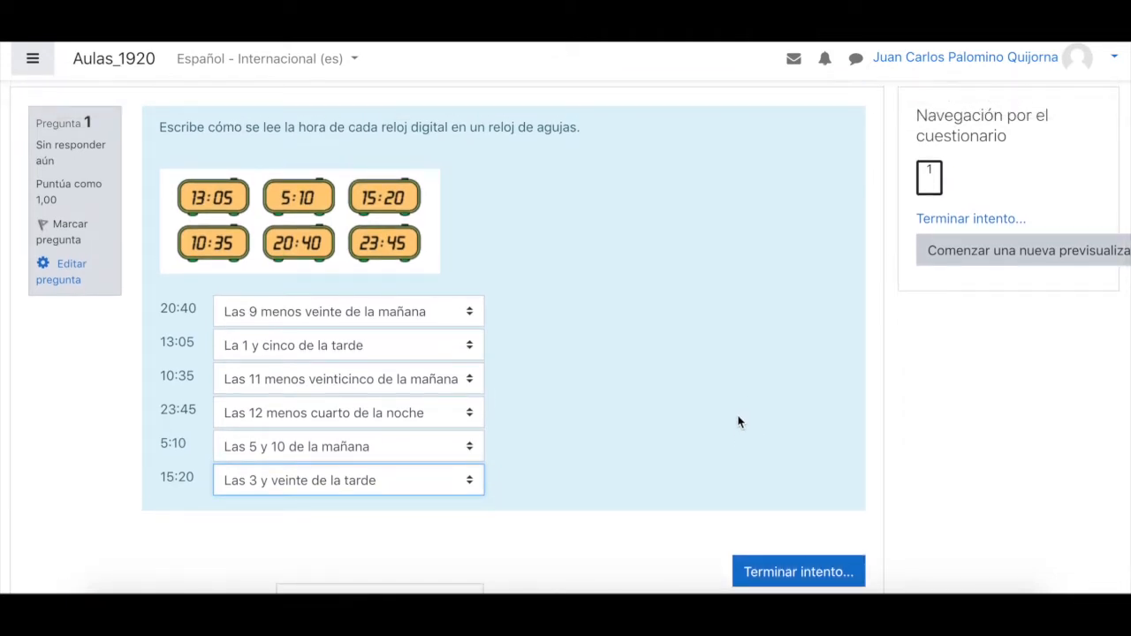
click(790, 567)
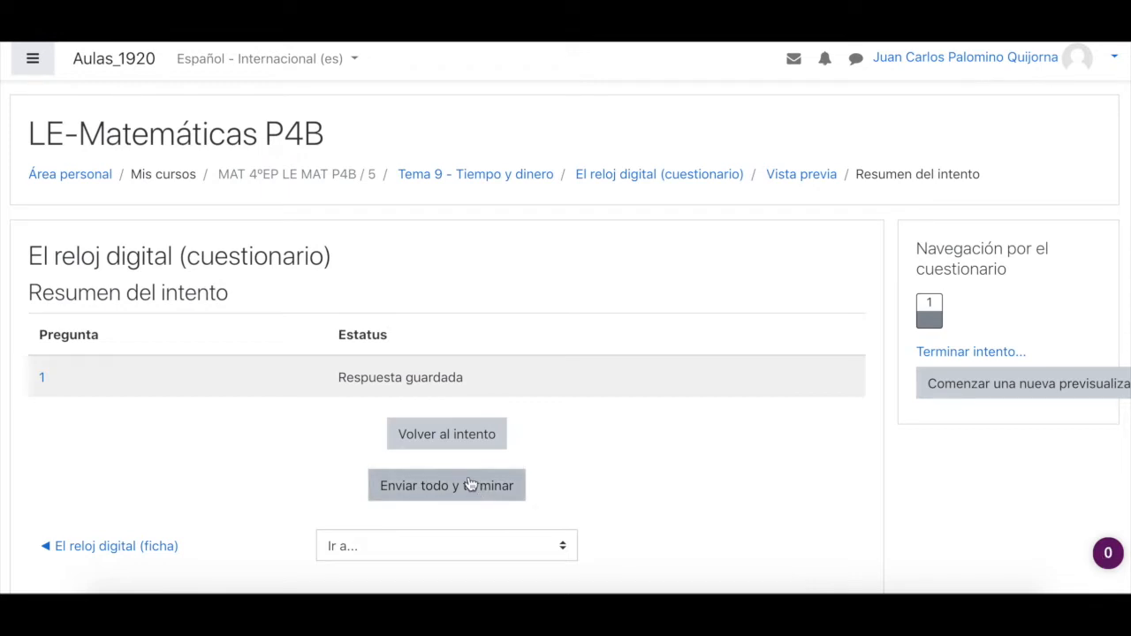
click(459, 487)
click(500, 453)
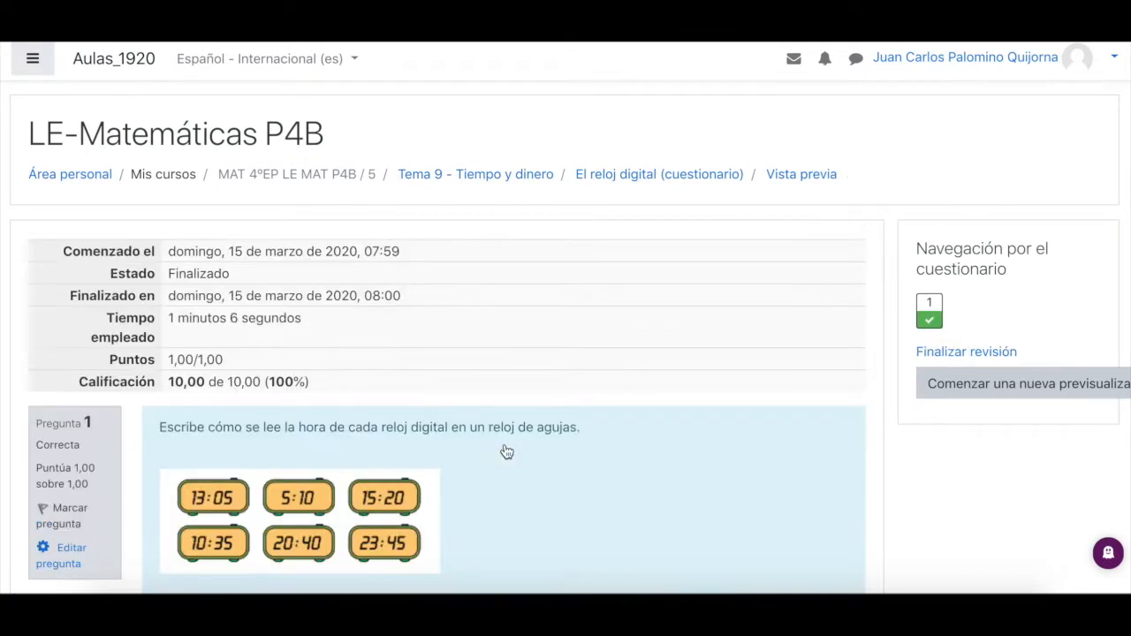
Examine the attempt review, including the grade summary, the marking of each matched time and the correct-answer feedback.
scroll(507, 453, down, 3)
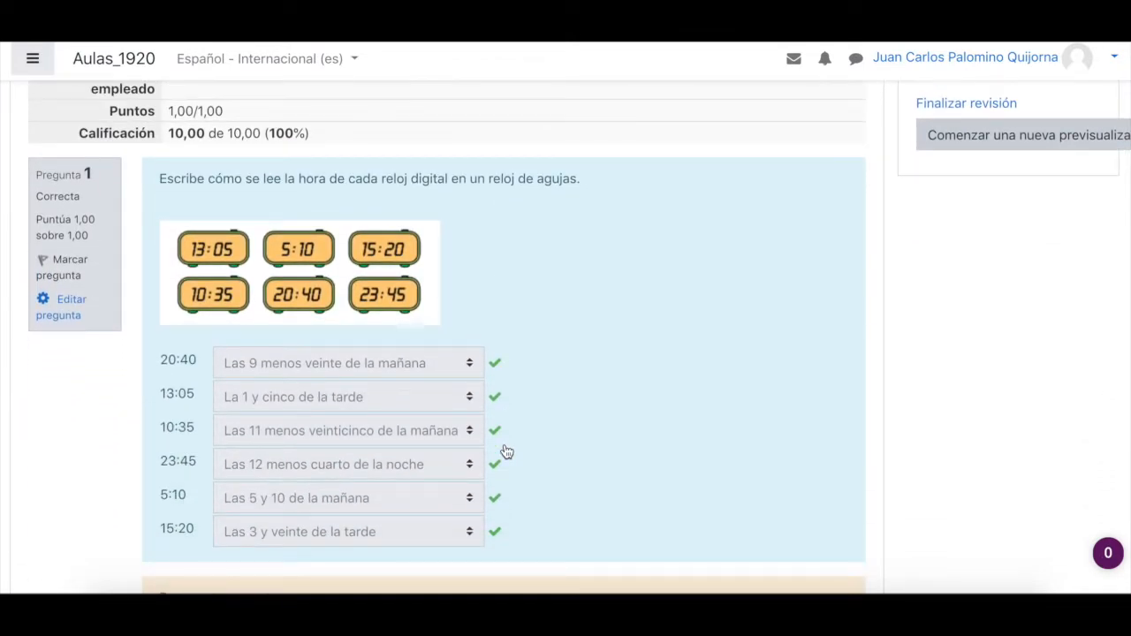
scroll(506, 453, down, 1)
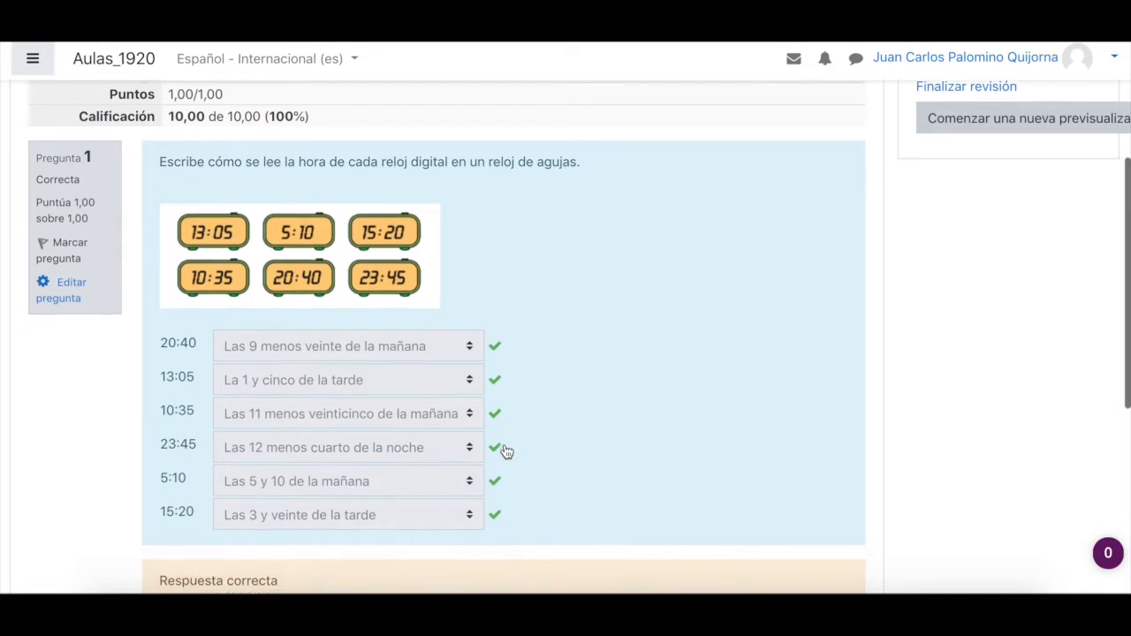
scroll(500, 462, down, 2)
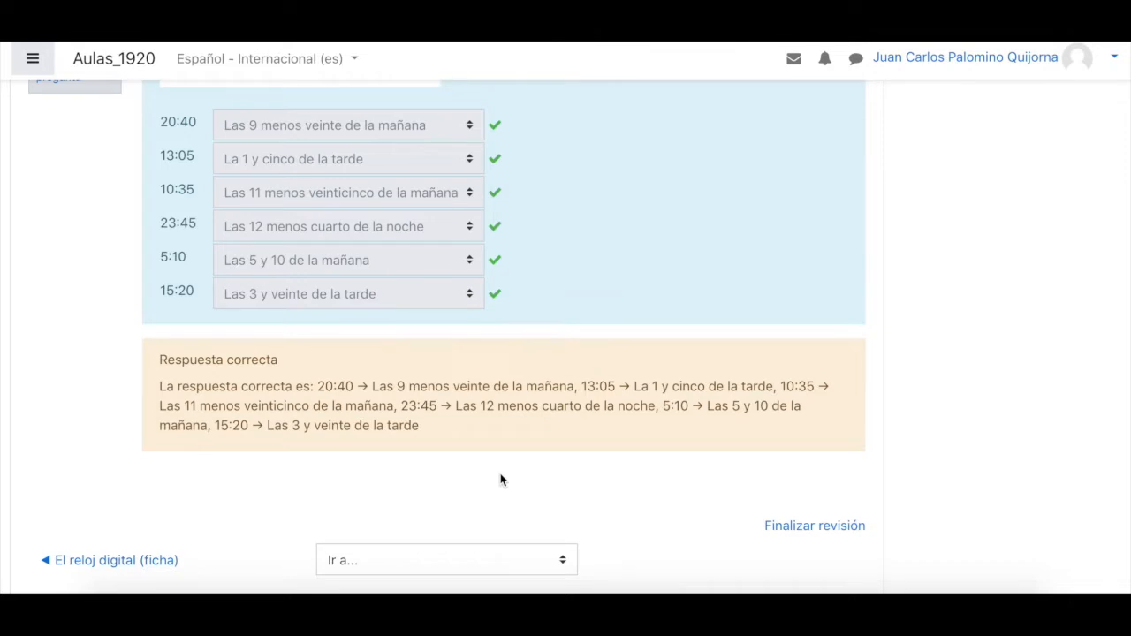
scroll(500, 480, up, 3)
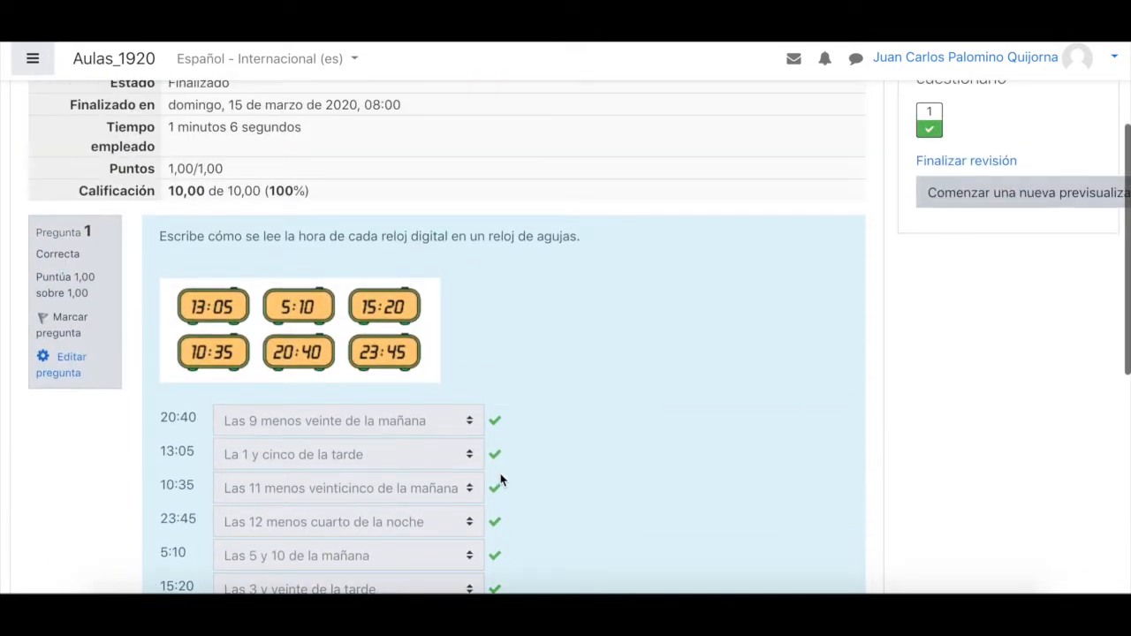
scroll(500, 480, down, 2)
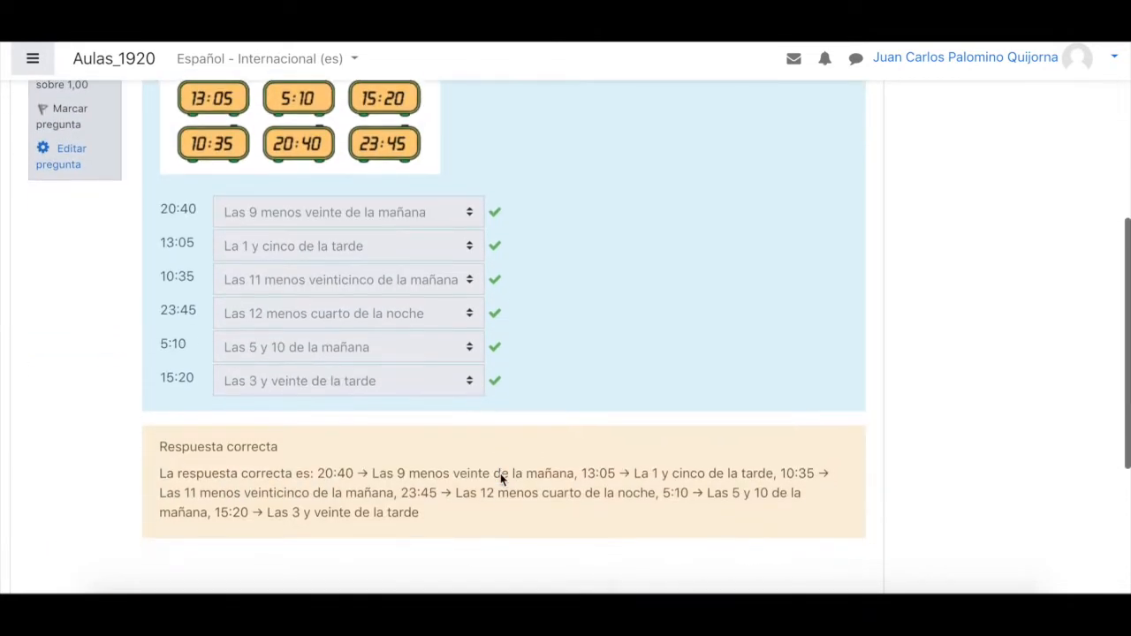
scroll(500, 474, down, 3)
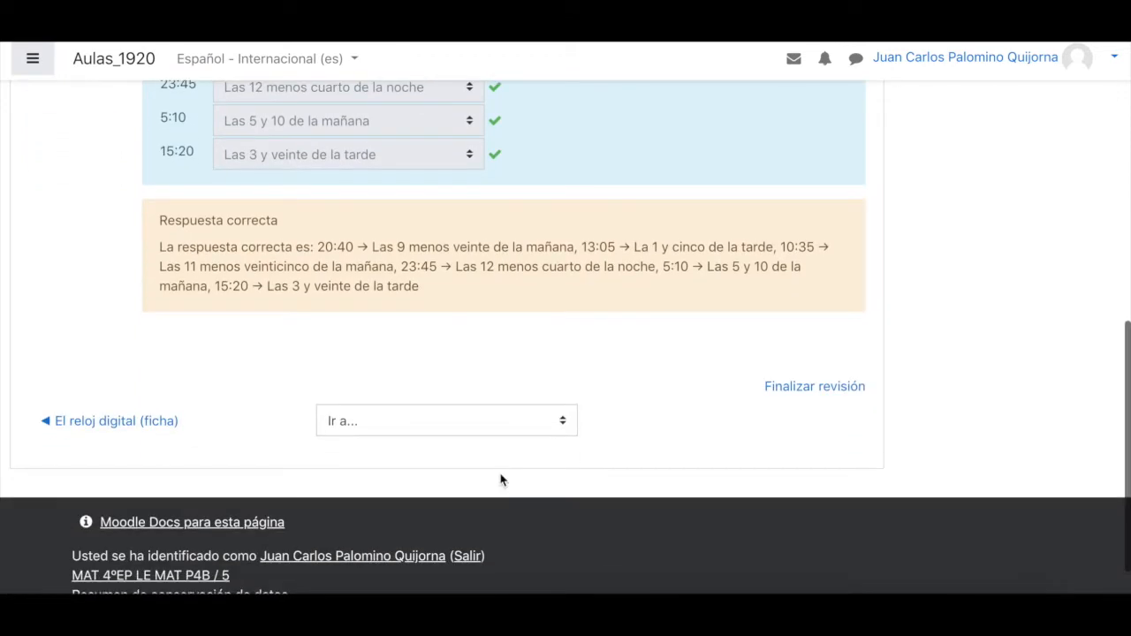
scroll(500, 479, up, 7)
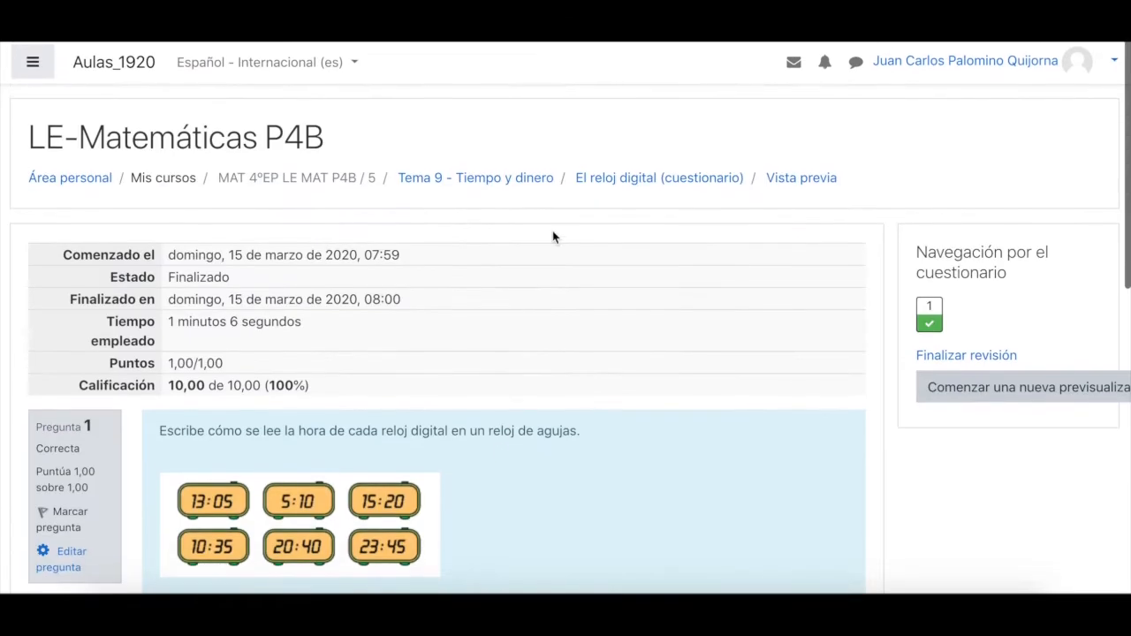
Return to the course page through Tema 9 - Tiempo y dinero and turn course editing on.
click(535, 176)
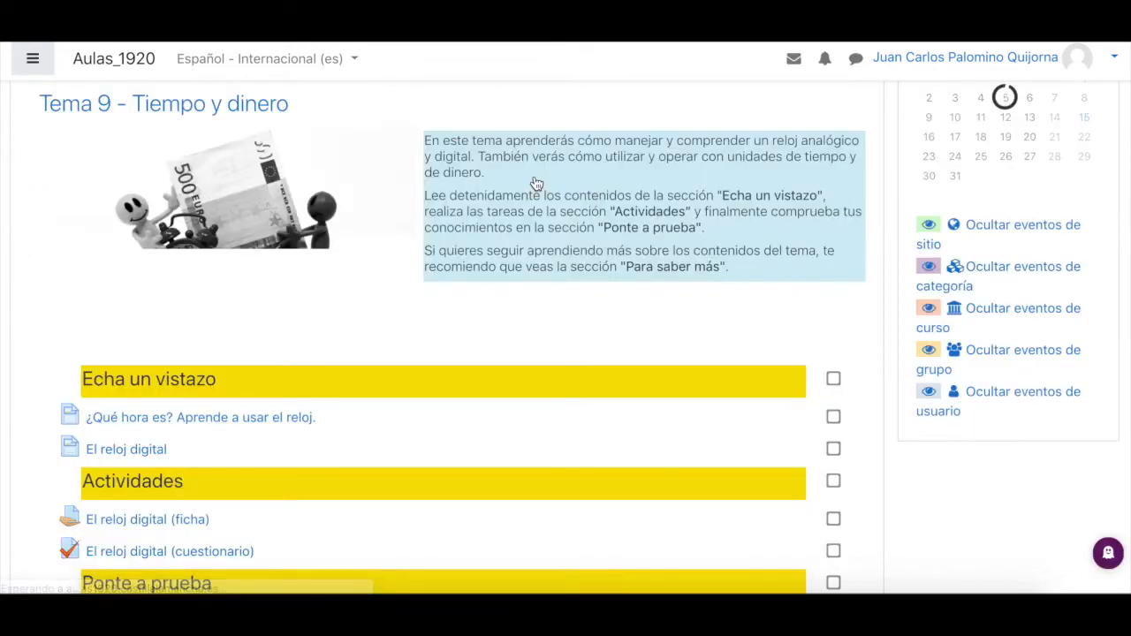
scroll(1049, 195, up, 4)
click(1080, 129)
click(979, 187)
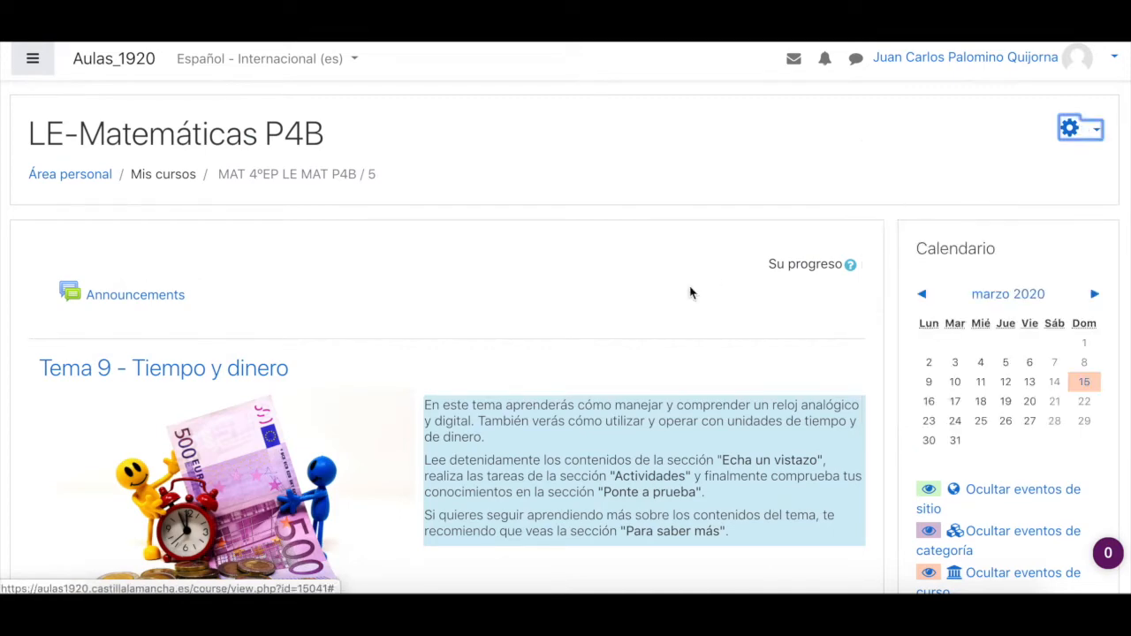
Add a new Cuestionario activity to Tema 9 - Tiempo y dinero and name it "El reloj digital 2".
scroll(691, 293, down, 6)
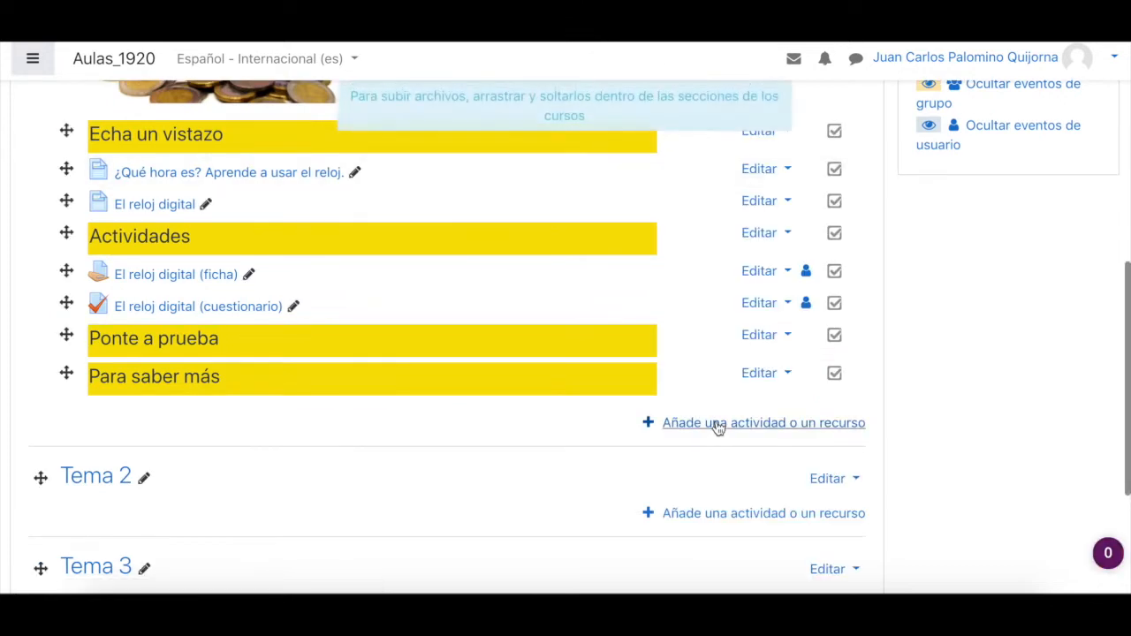
click(717, 421)
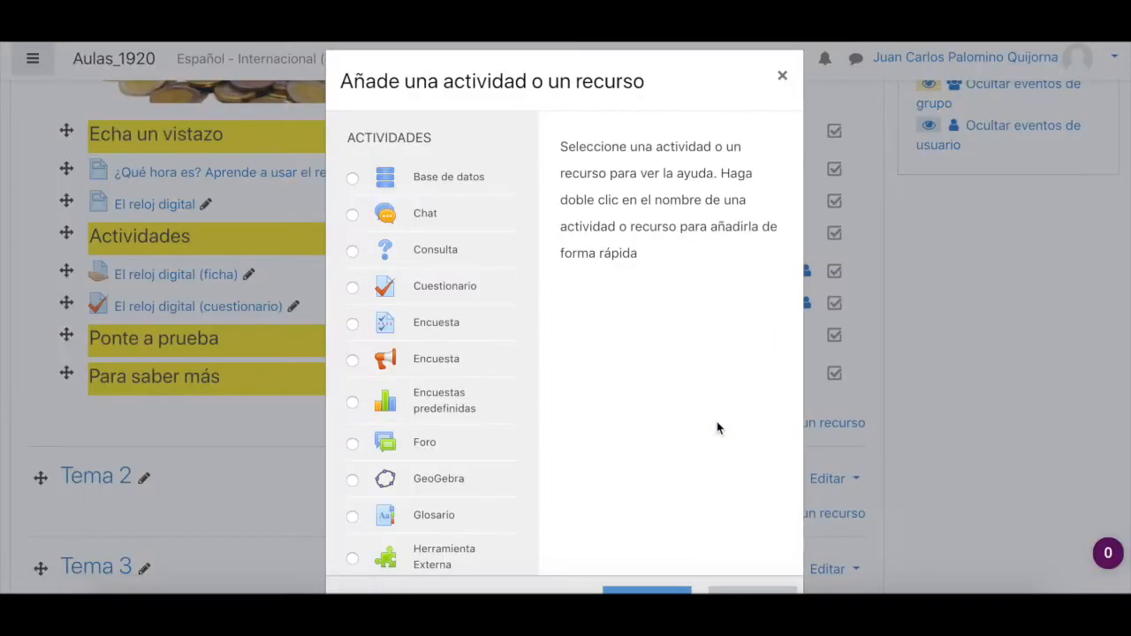
click(456, 292)
scroll(456, 292, down, 3)
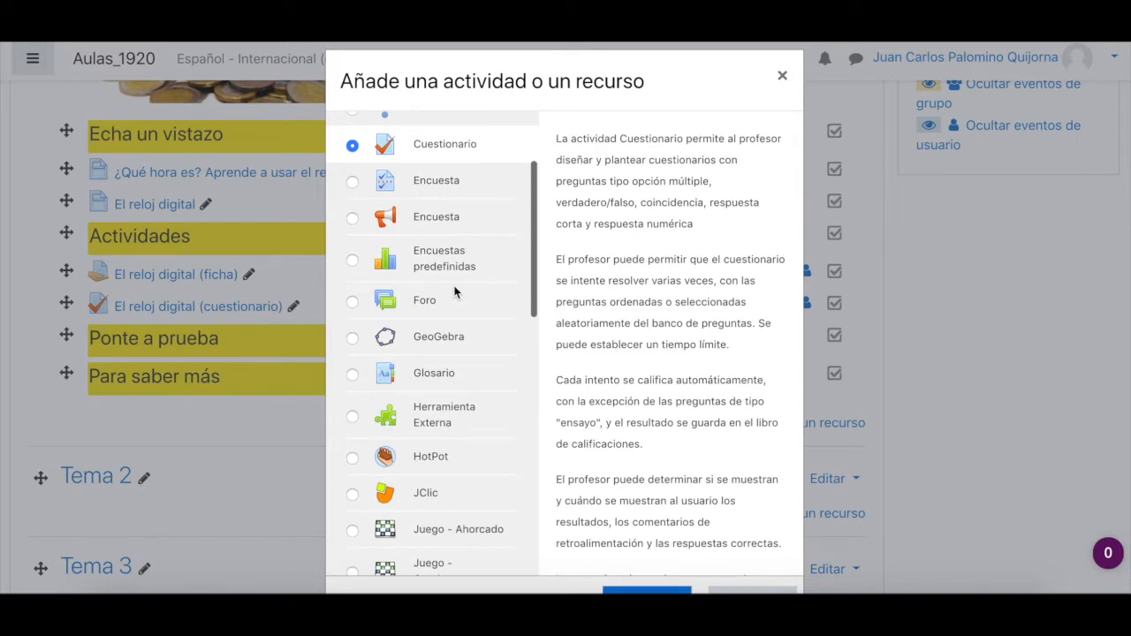
click(667, 590)
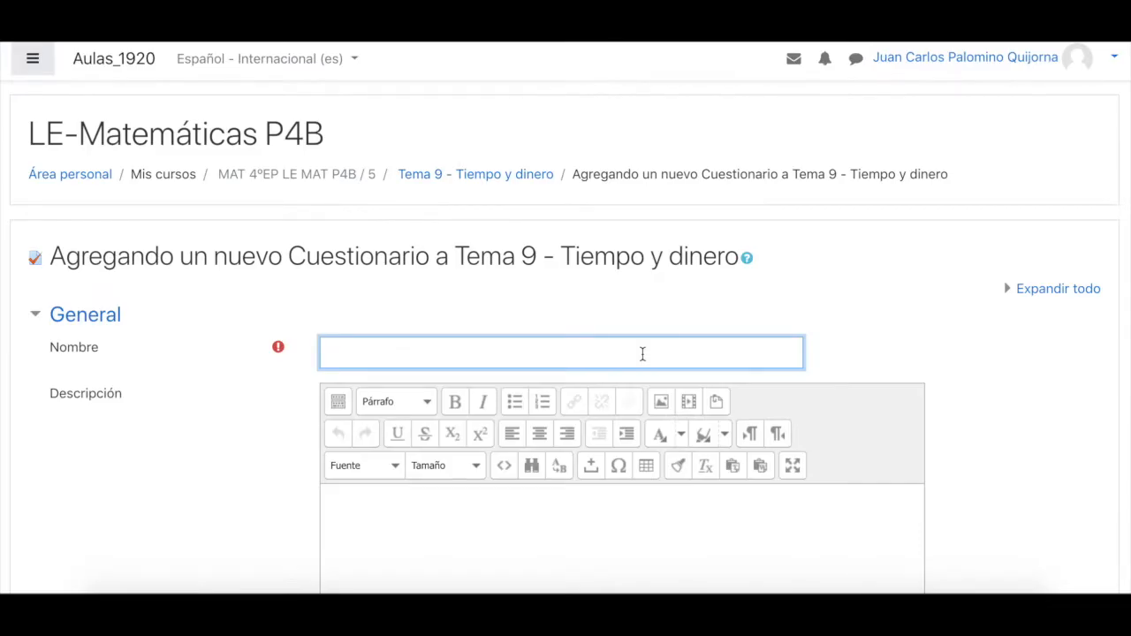
text(El reloj digital 2)
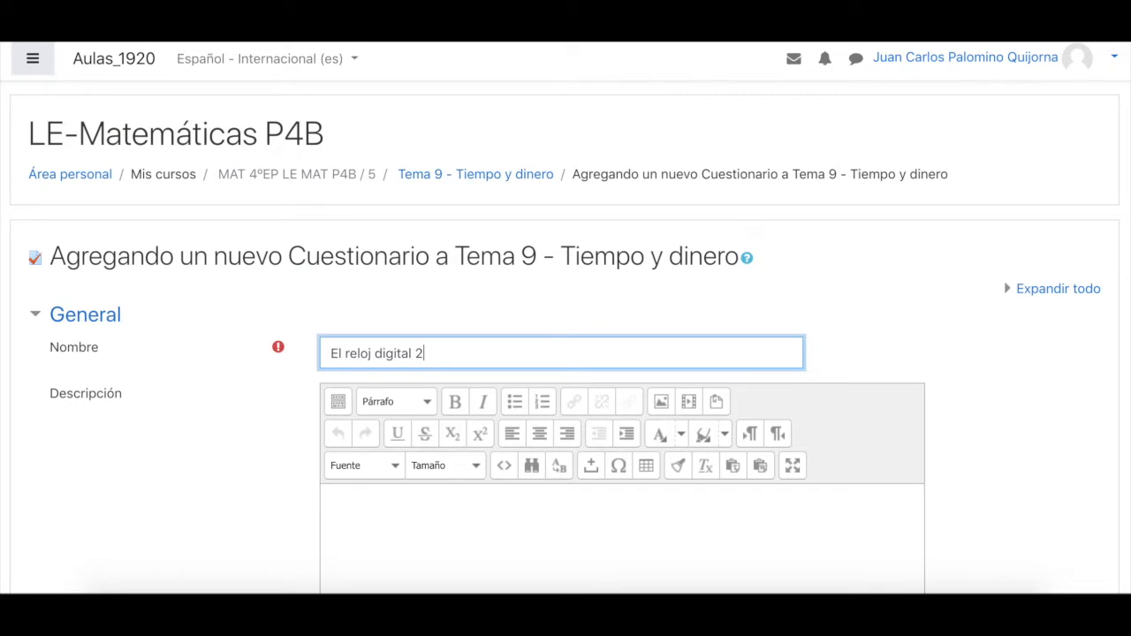
Insert a table with 1 column, 1 row and the class table-warning into the quiz description.
scroll(566, 353, down, 2)
scroll(724, 352, down, 1)
click(724, 353)
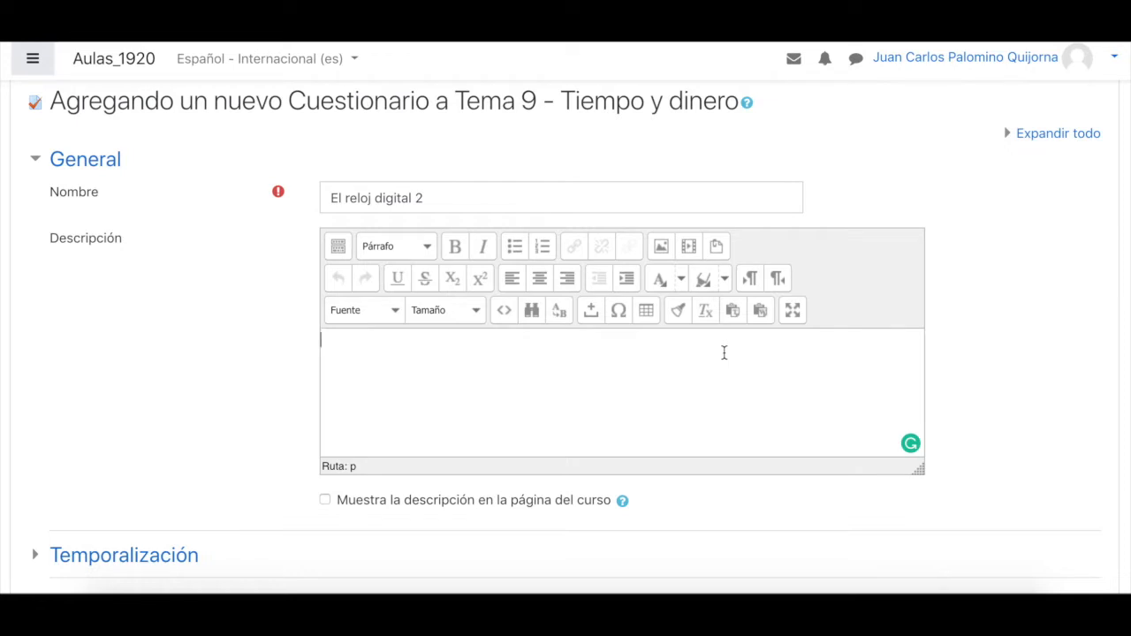
click(651, 319)
text(1)
click(689, 248)
key(BackSpace)
text(1)
click(574, 342)
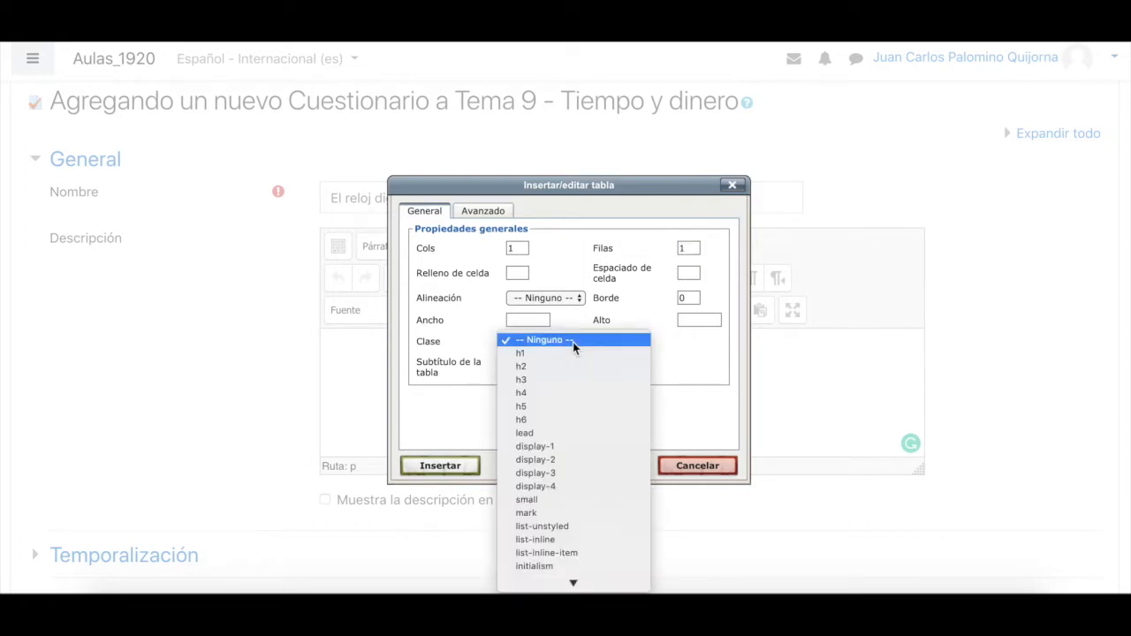
scroll(573, 342, down, 15)
scroll(573, 342, down, 1)
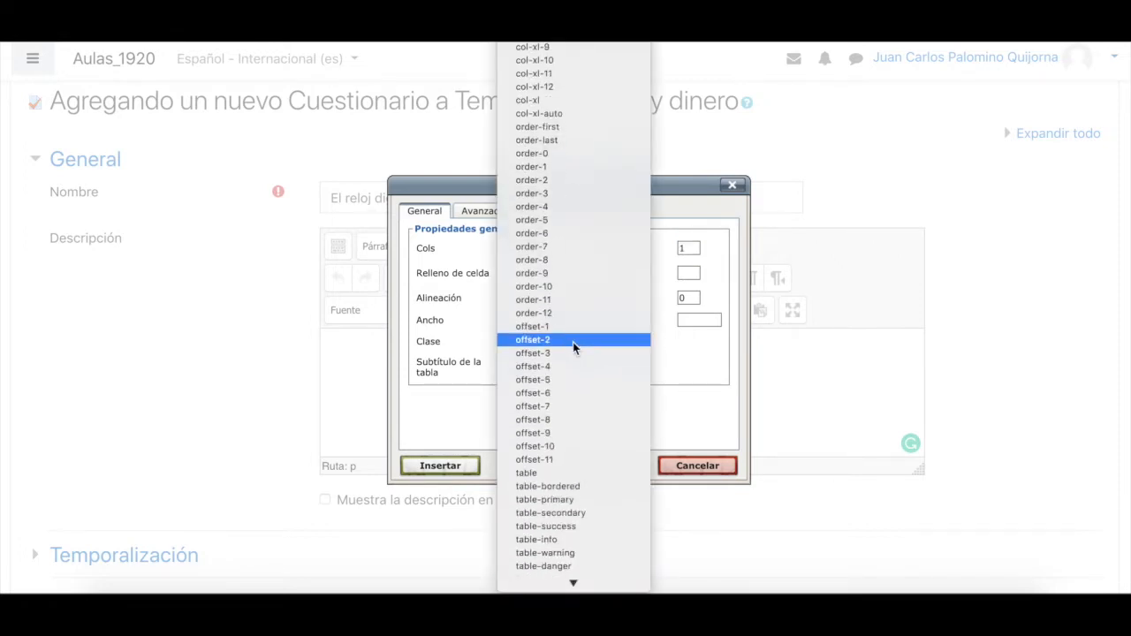
click(575, 555)
click(442, 466)
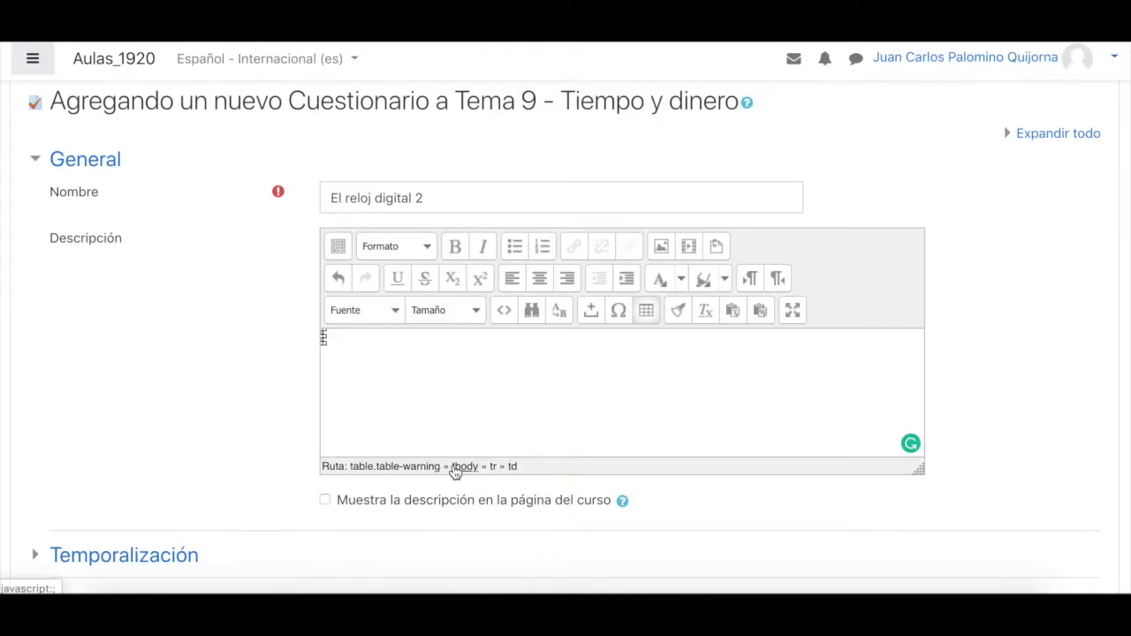
Fill the table with "Para realizar estas actividades tienes que haber visto los recursos de el reloj digital y ¿Qué hora es? Aprende a usar el reloj.".
text(Para realizar estas actividades tienes que haber visto los recursos de el reloj digital y ¿Qué hora es? Aprende a usar el reloj.)
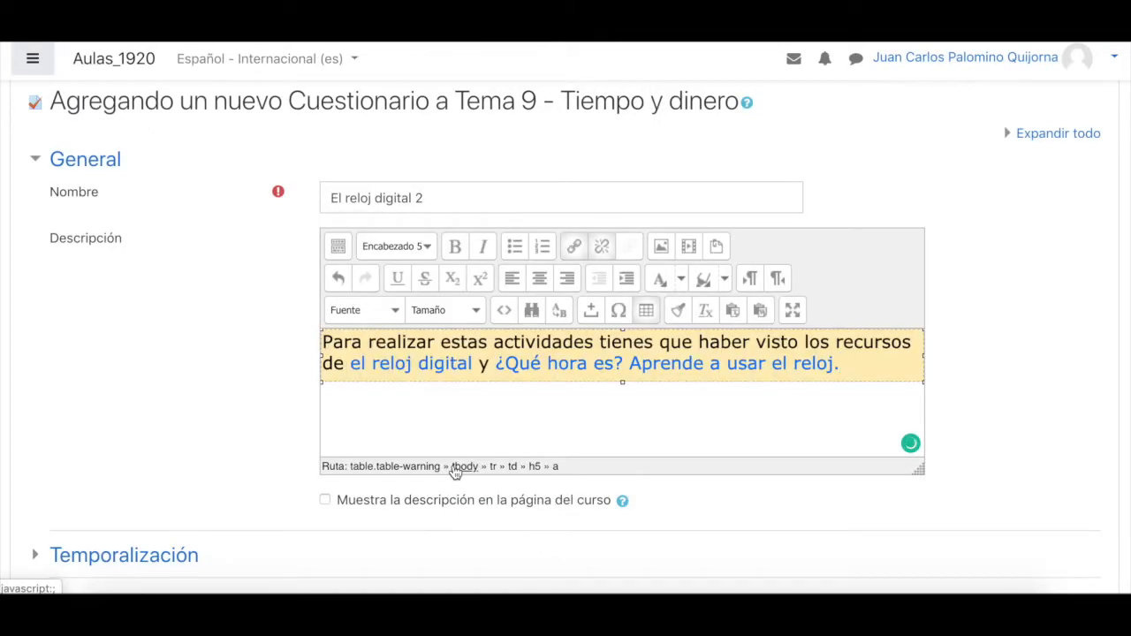
Insert a second table below the yellow notice with 1 column, 1 row and the class table-primary.
click(588, 404)
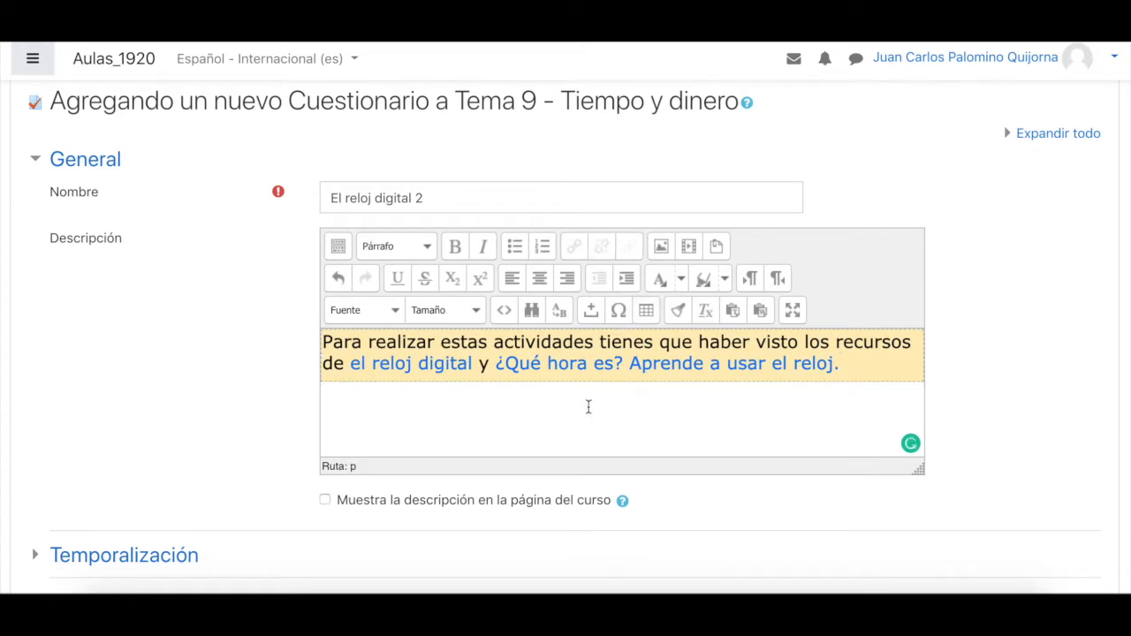
click(647, 311)
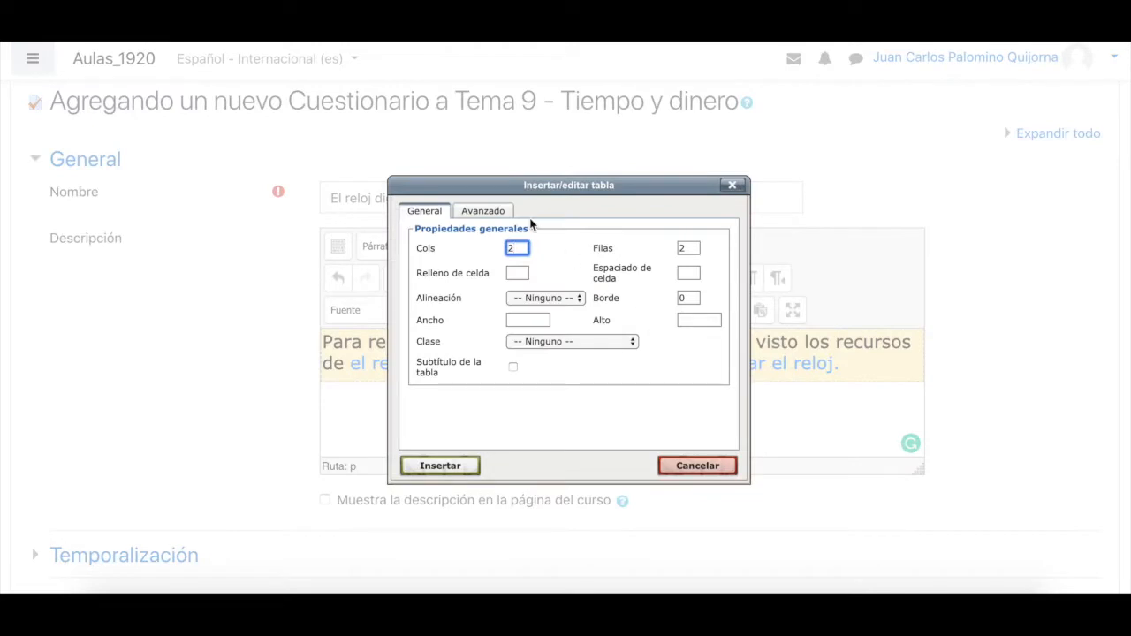
text(1)
double_click(688, 248)
text(1)
click(624, 343)
key(t)
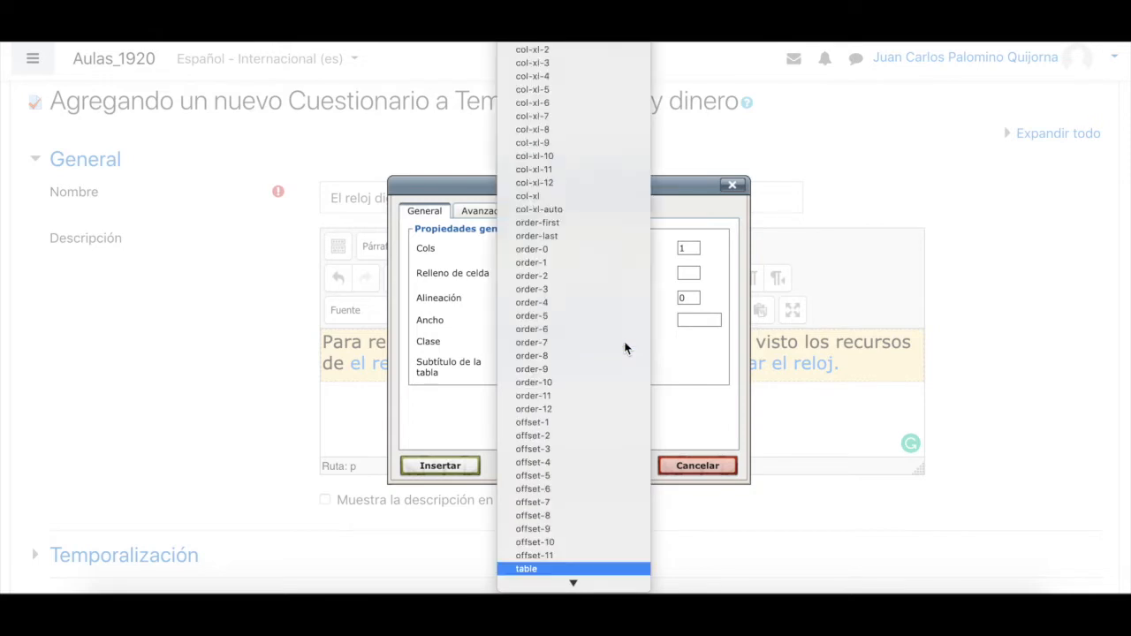
scroll(624, 344, down, 4)
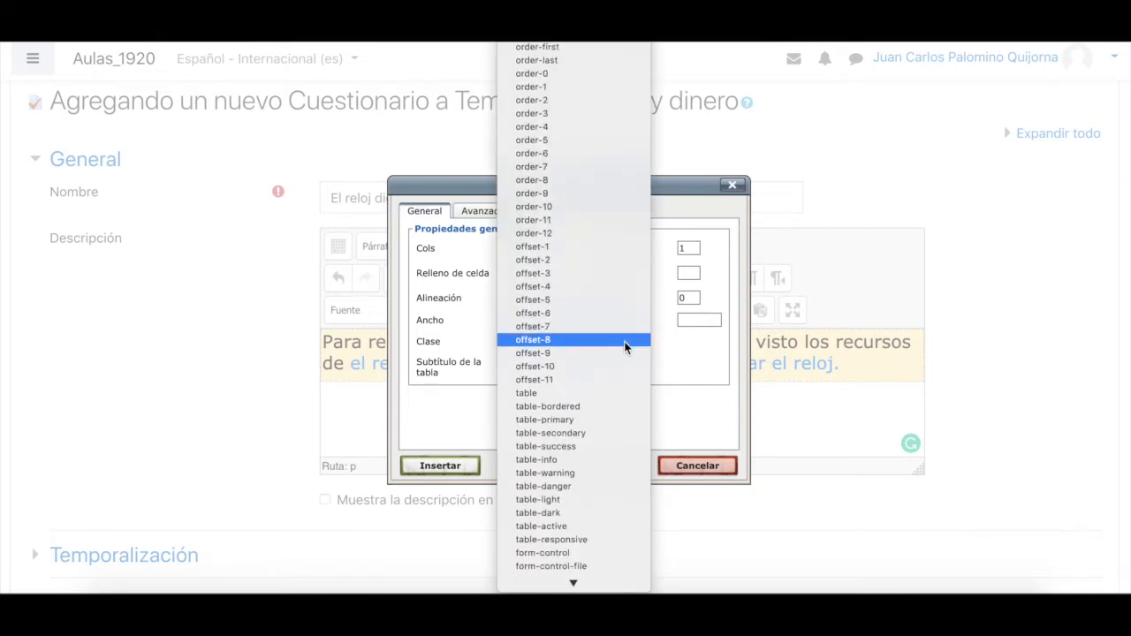
click(586, 419)
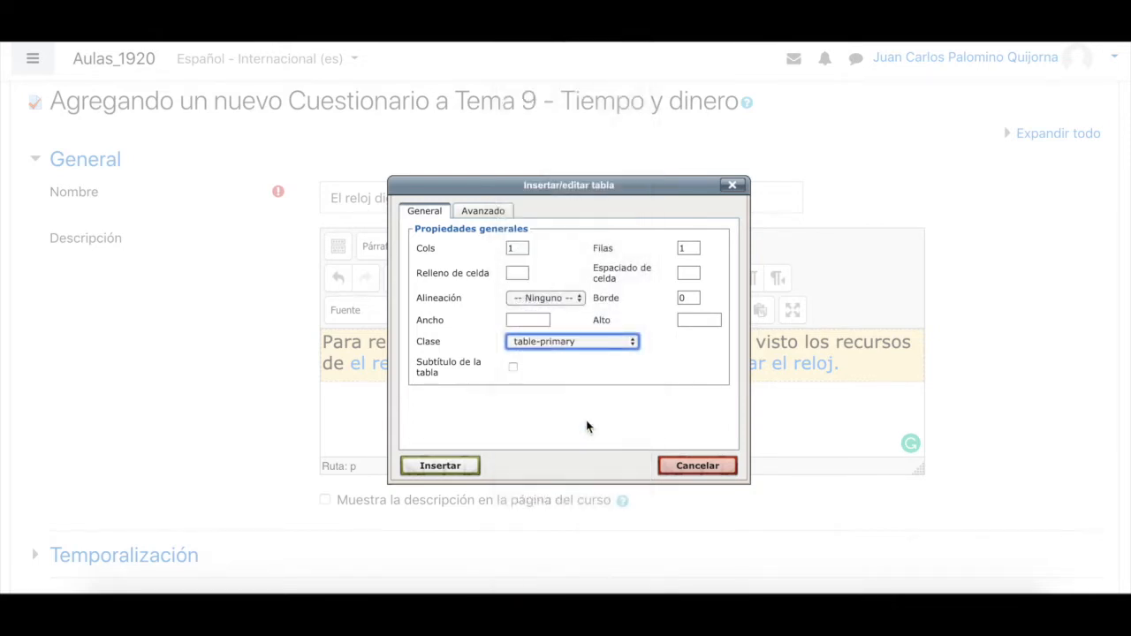
click(440, 465)
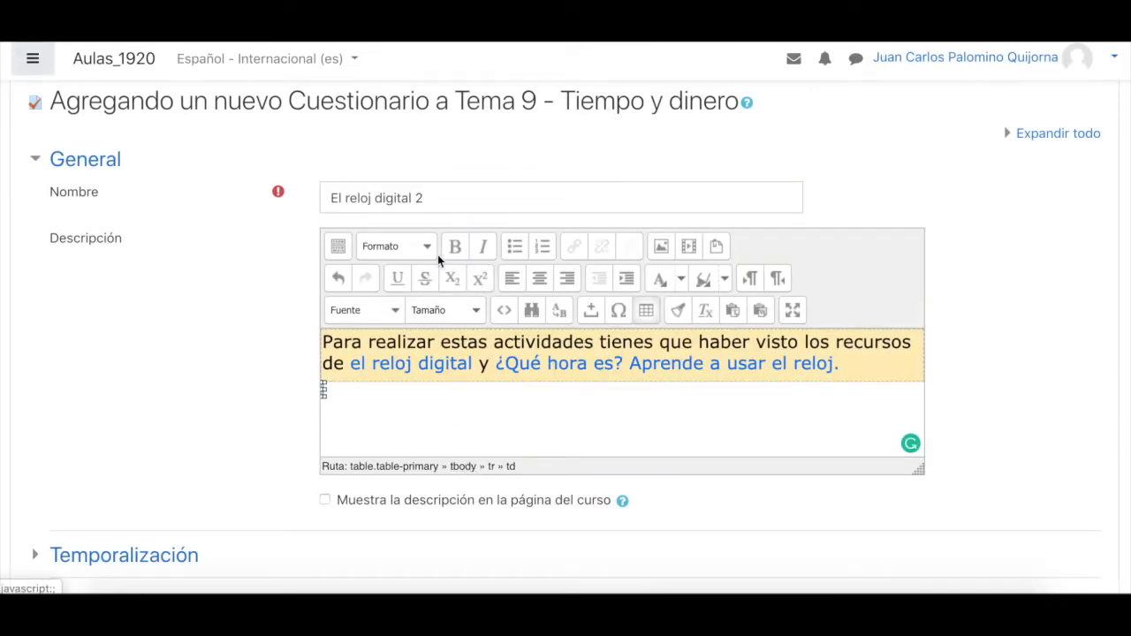
Fill the second table with the Encabezado 5 text "Realiza todas las preguntas que te encuentres. Después pulsa el botón de "Enviar todo y terminar".".
click(415, 247)
scroll(434, 358, down, 4)
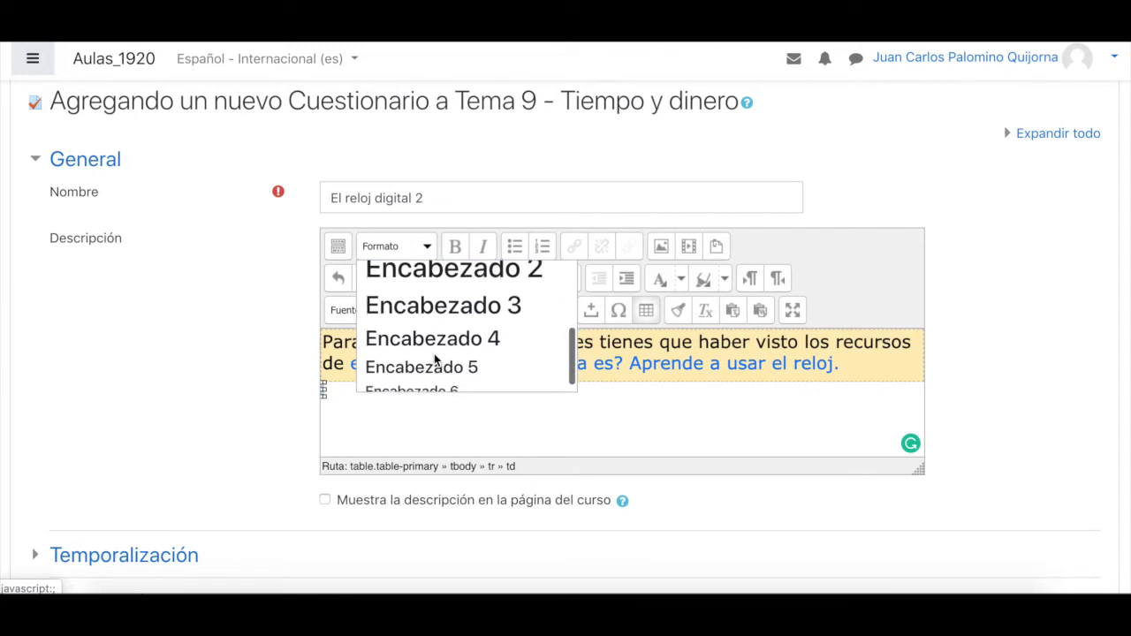
click(434, 356)
text(Re)
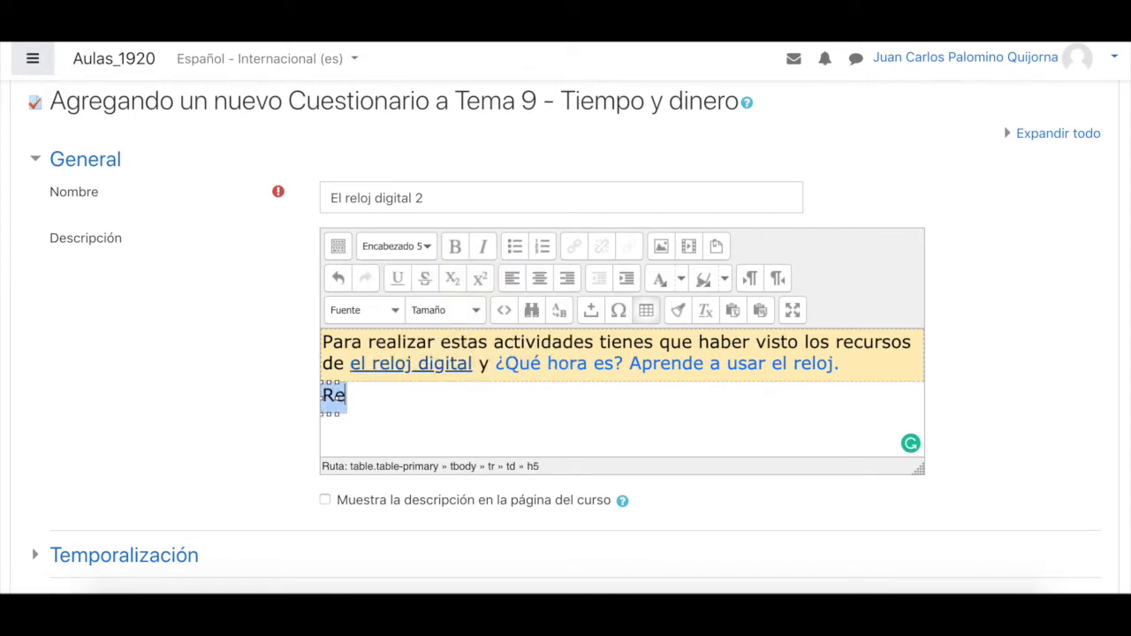
text(aliza t)
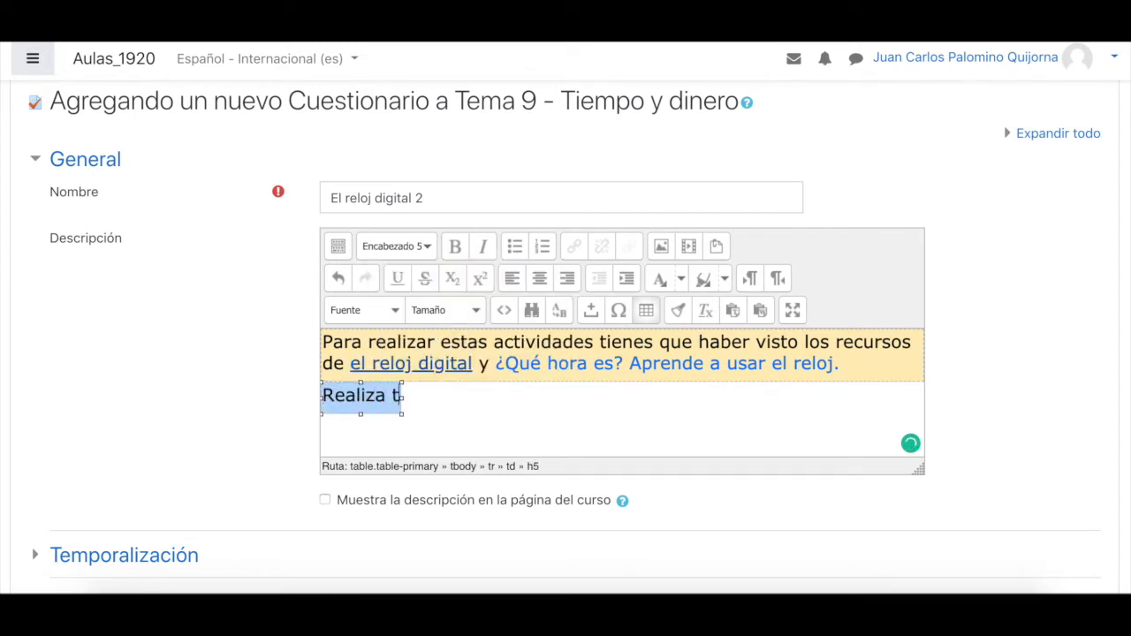
text(odas las preguntas que)
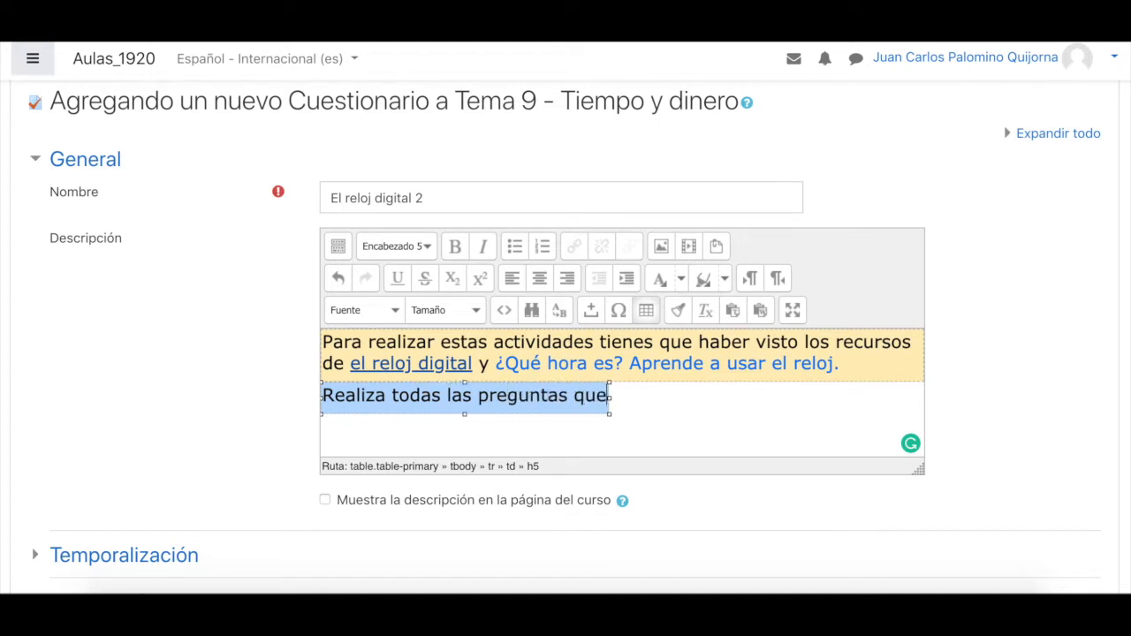
text( te encuentres. De)
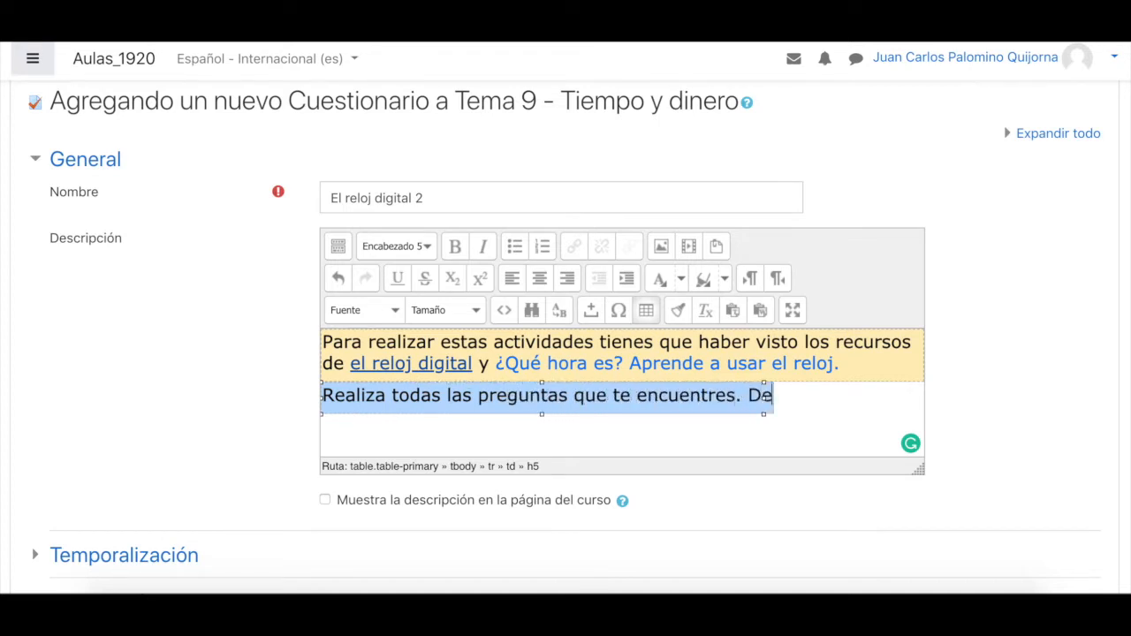
text(spués da)
key(BackSpace)
key(BackSpace)
text(p)
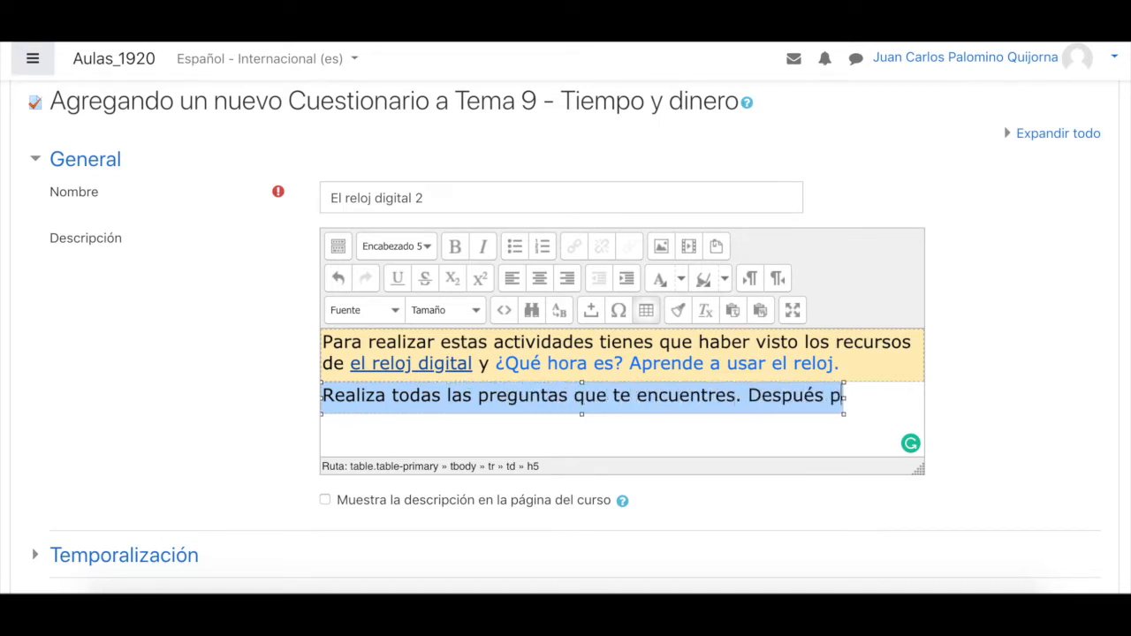
text(ulsa el botón)
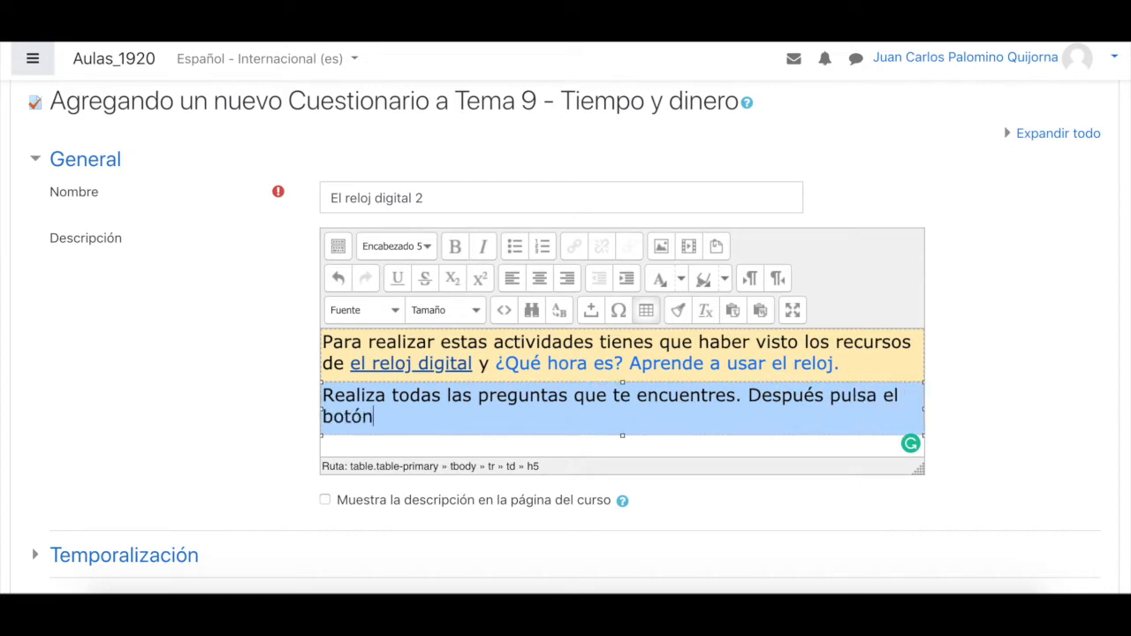
text( de "Envia)
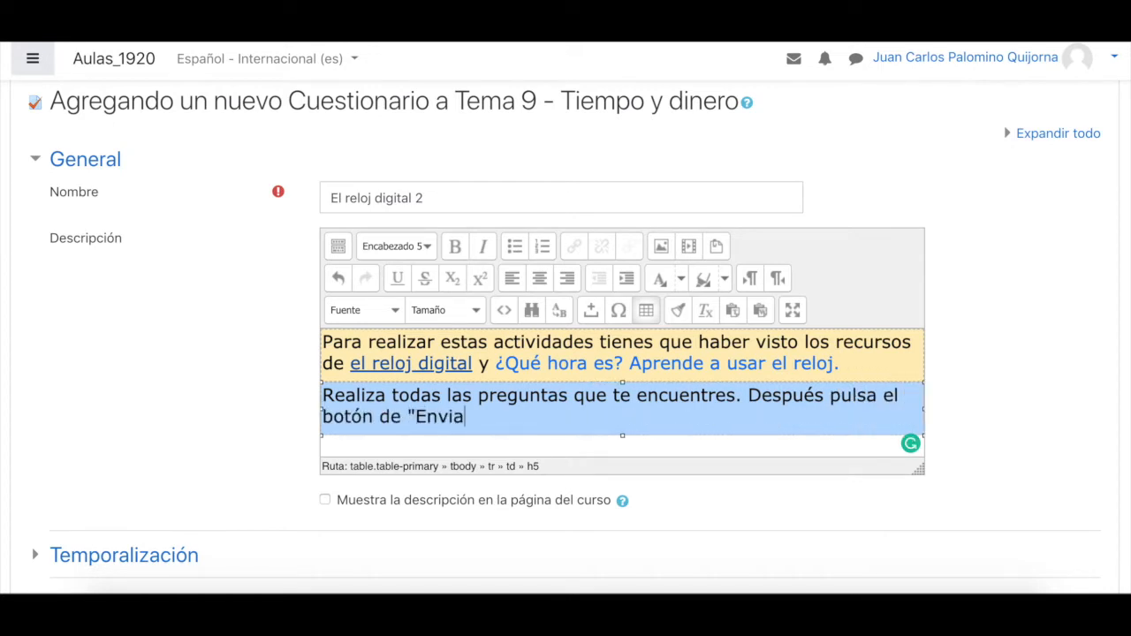
text(r todo y terminar".)
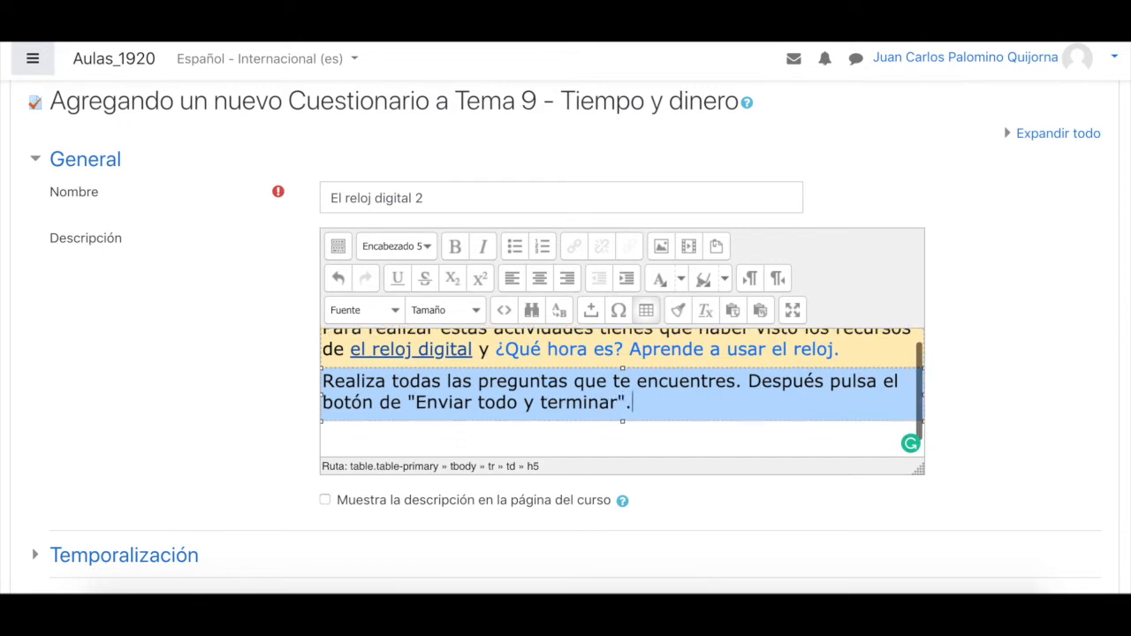
Review the quiz's Temporalización settings, including the options for what happens when the time has run out.
scroll(373, 458, down, 2)
scroll(374, 458, down, 2)
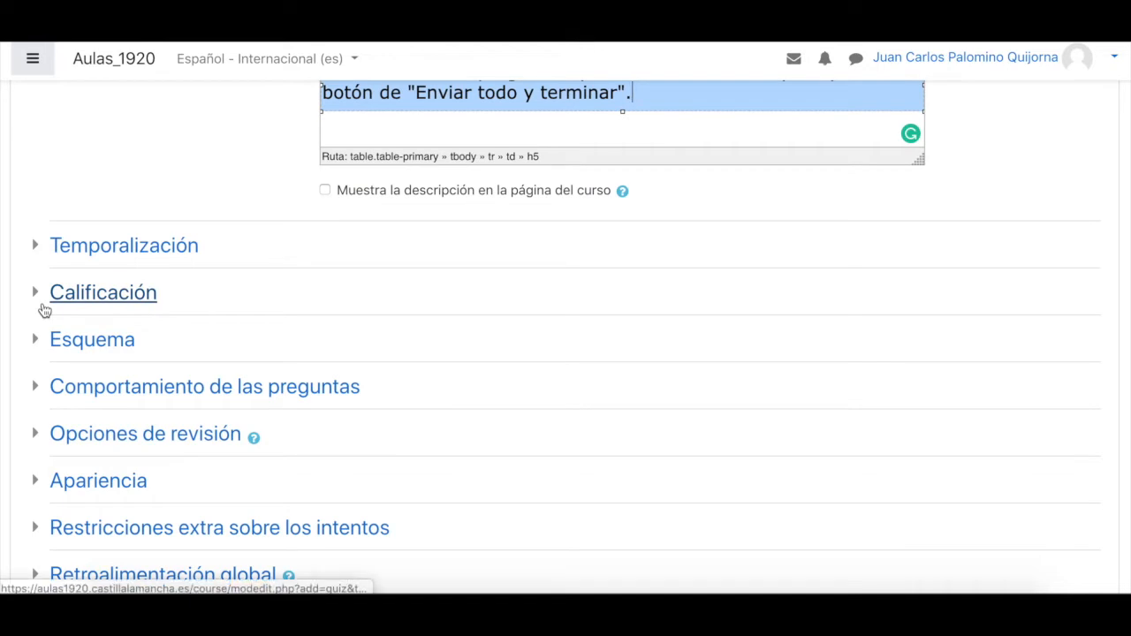
click(37, 248)
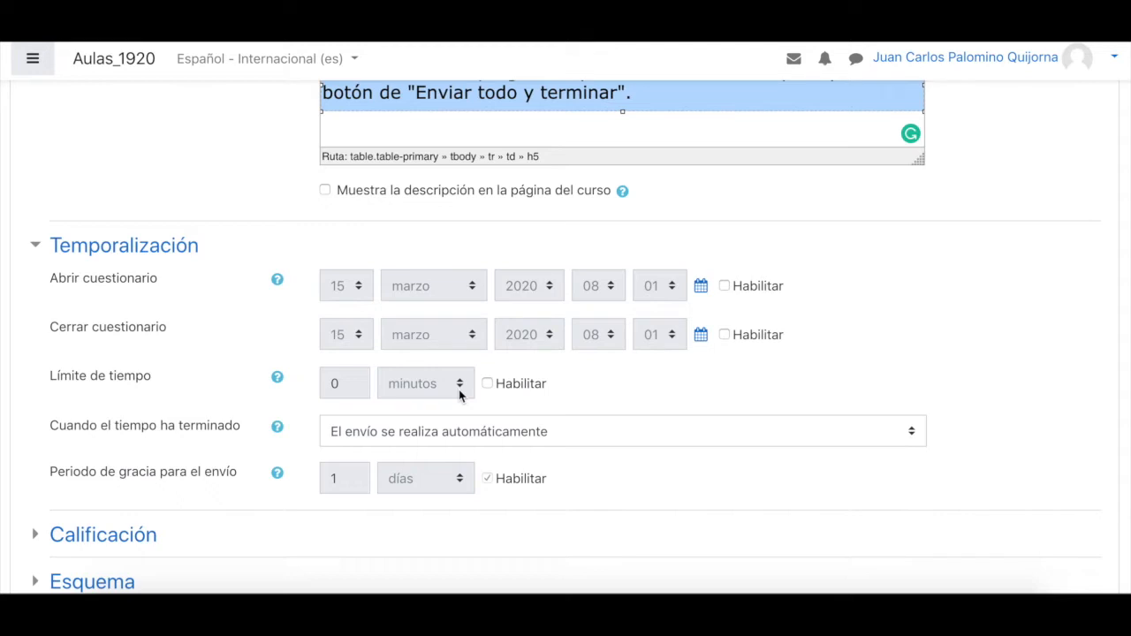
click(474, 433)
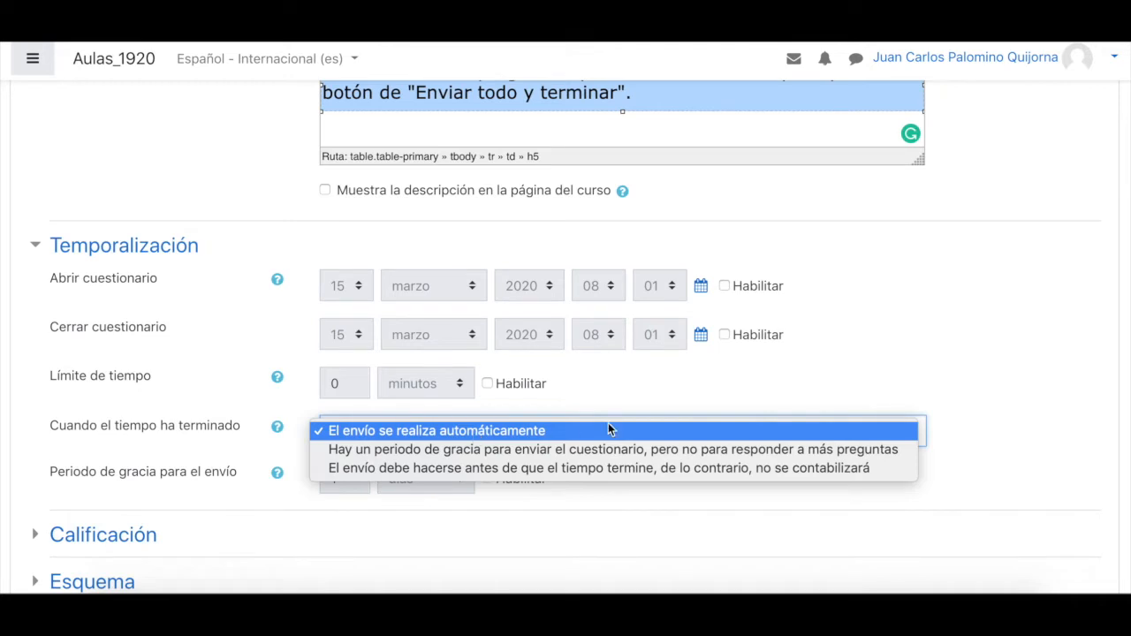
click(627, 386)
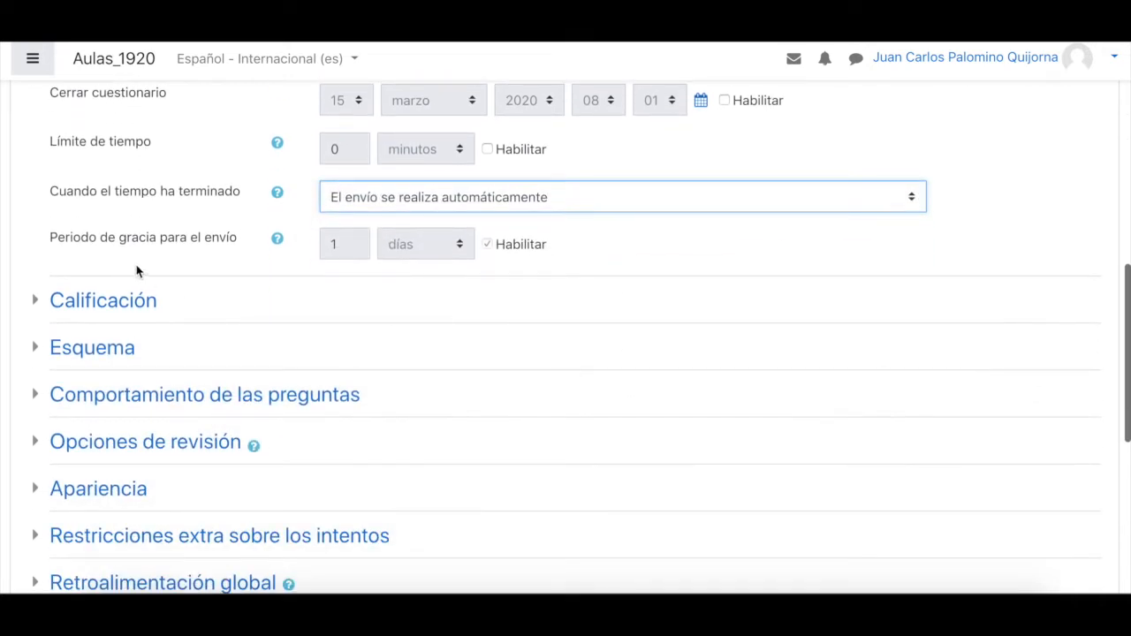
Set the quiz's passing grade to 5 and its permitted attempts to 2 in the Calificación settings.
click(93, 303)
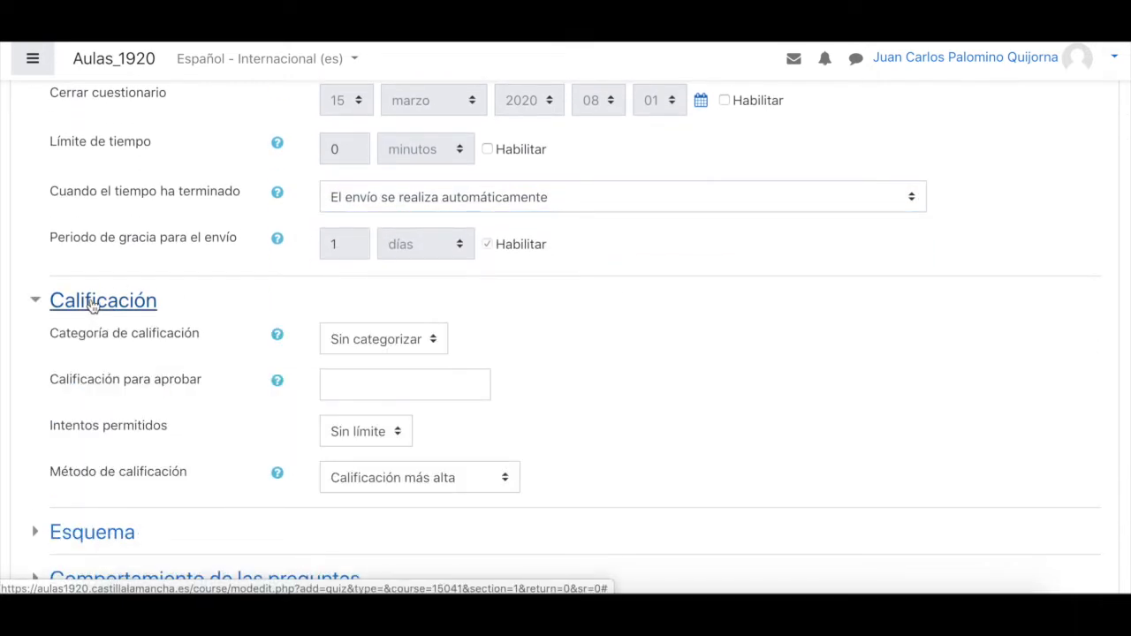
click(425, 394)
text(5)
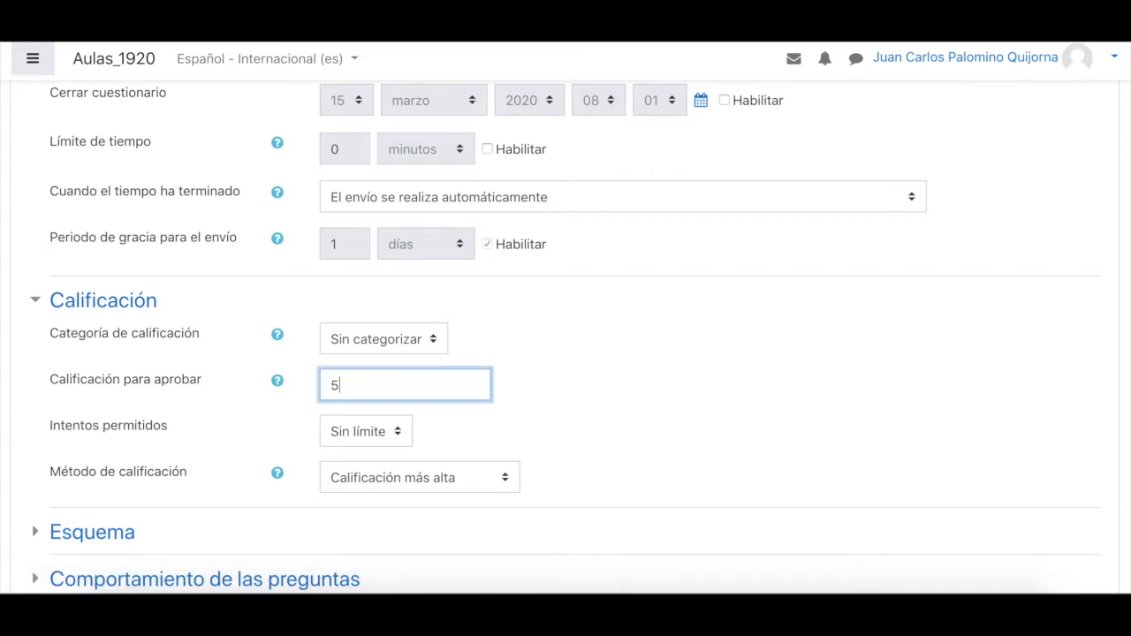
click(376, 436)
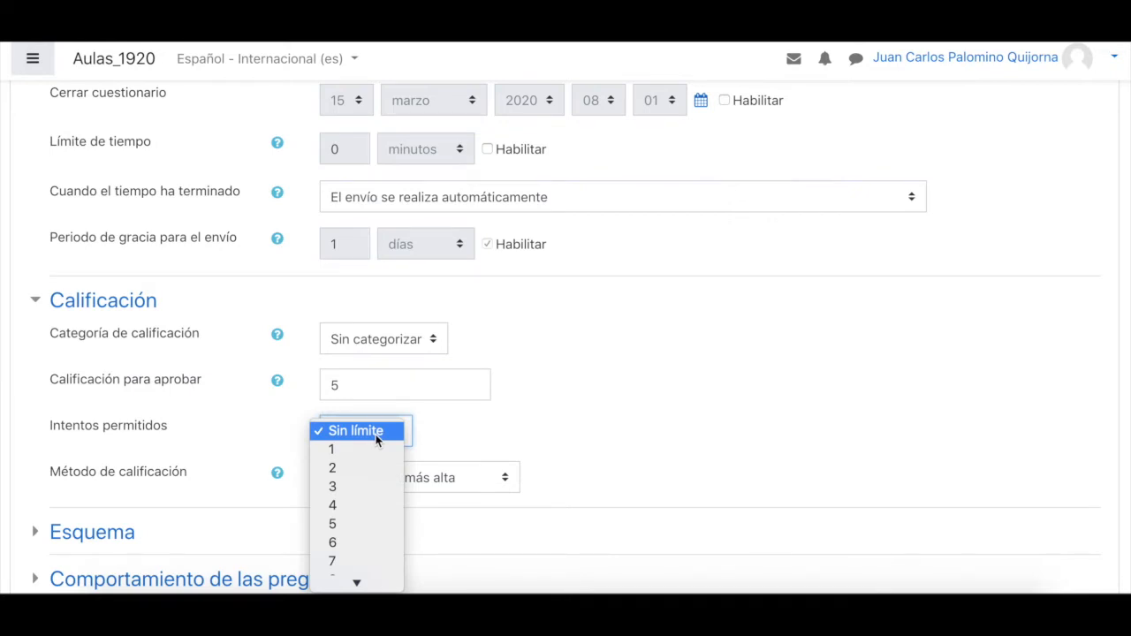
click(487, 431)
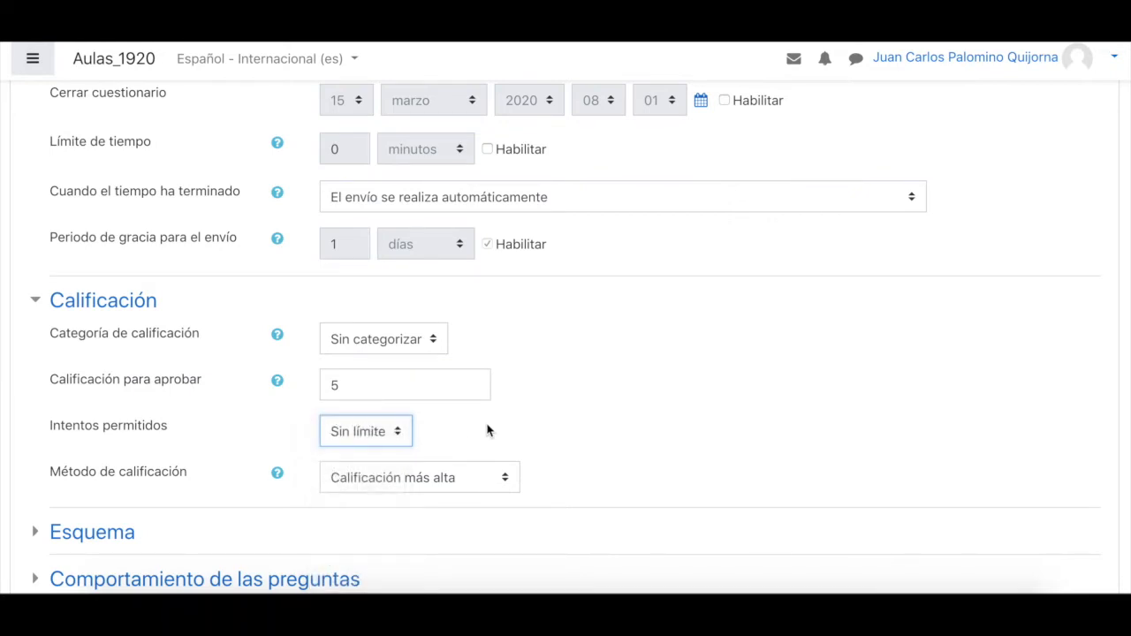
click(369, 436)
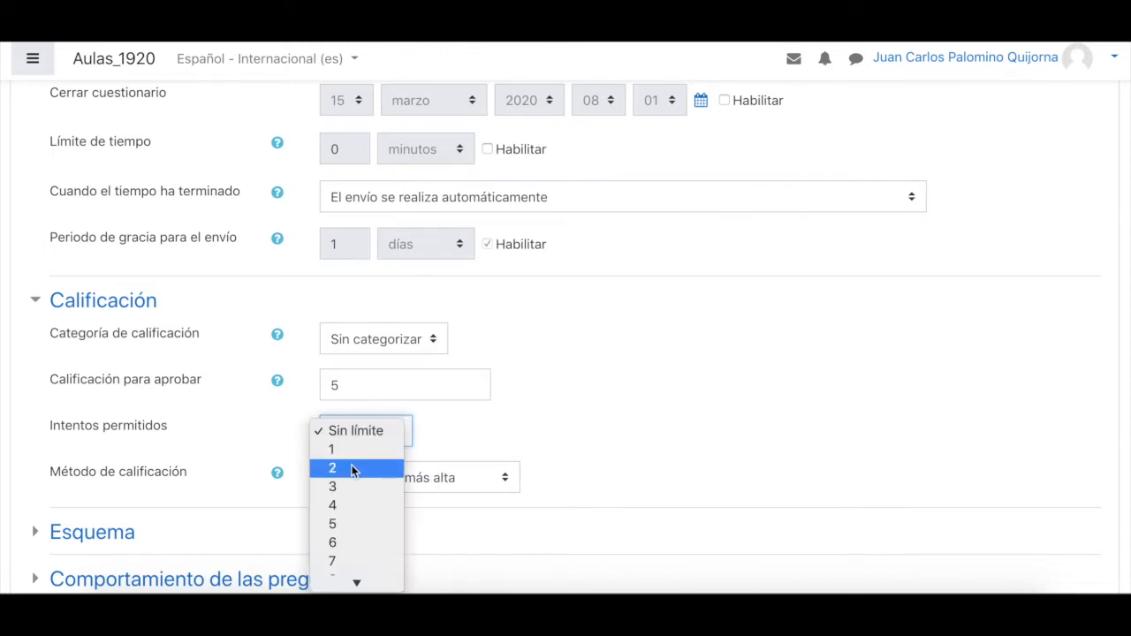
click(352, 467)
scroll(484, 452, down, 1)
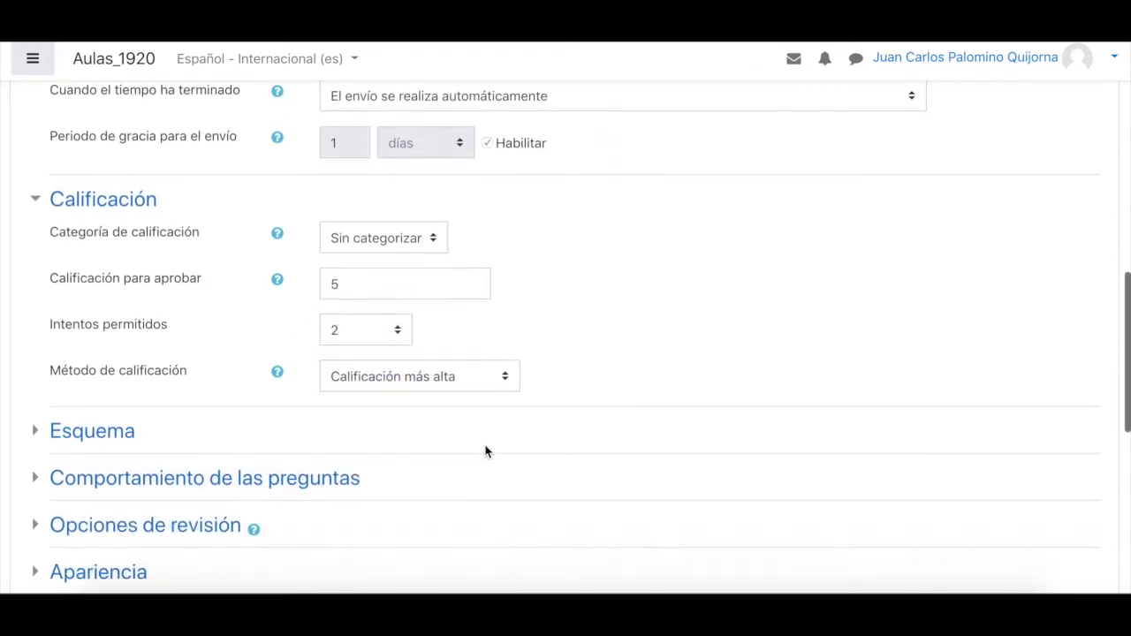
click(464, 379)
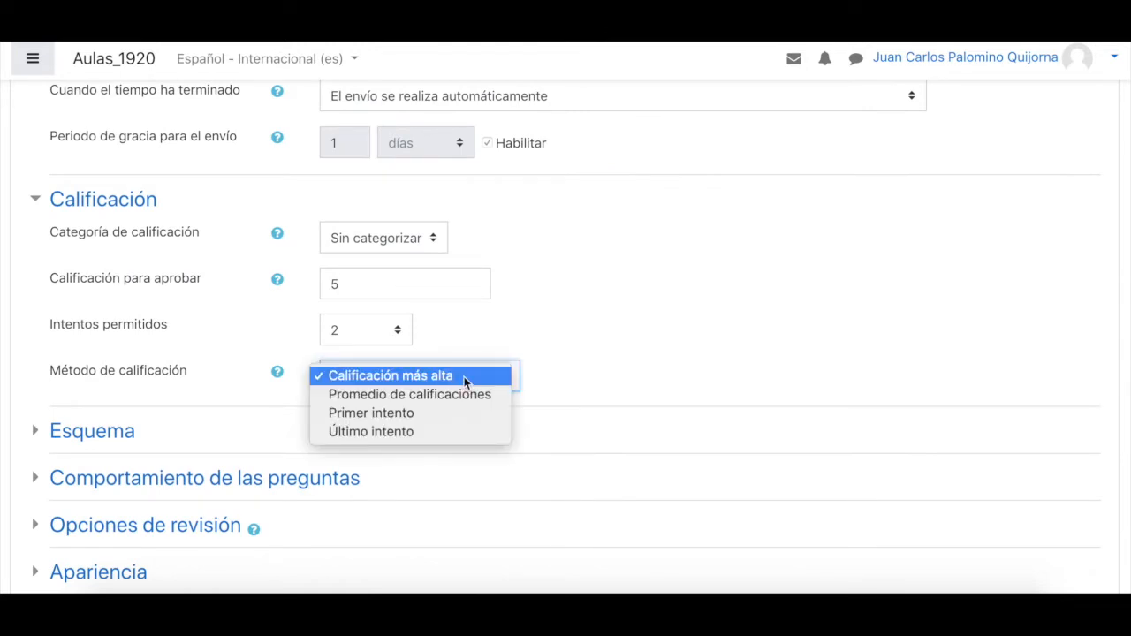
click(581, 347)
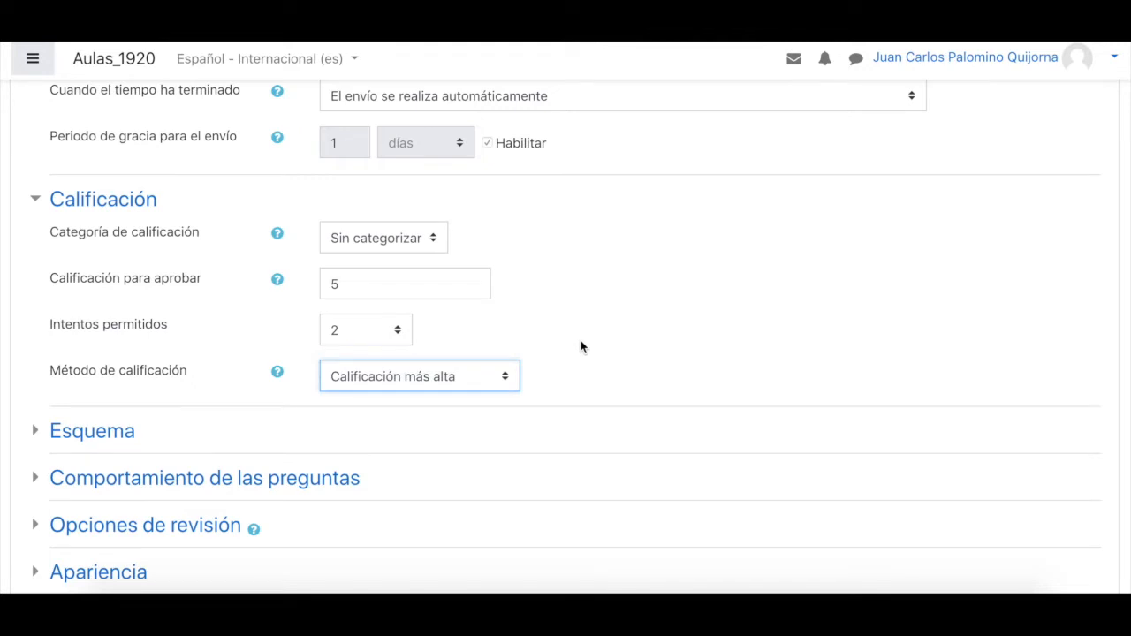
Save and display the new quiz, and open it for editing its questions.
scroll(581, 347, down, 6)
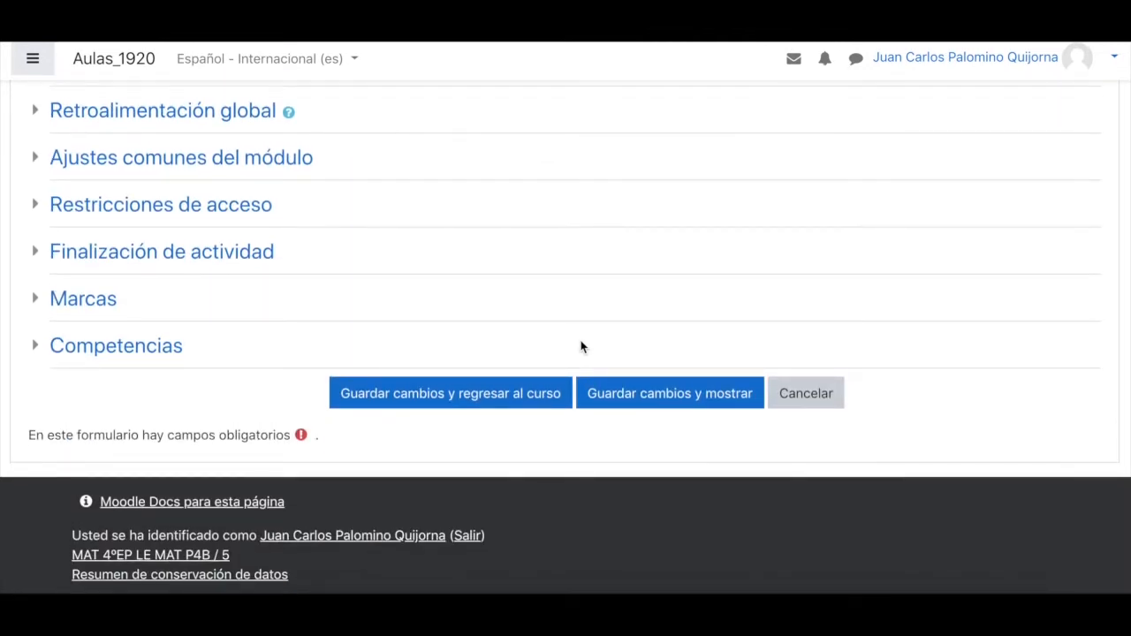
click(631, 405)
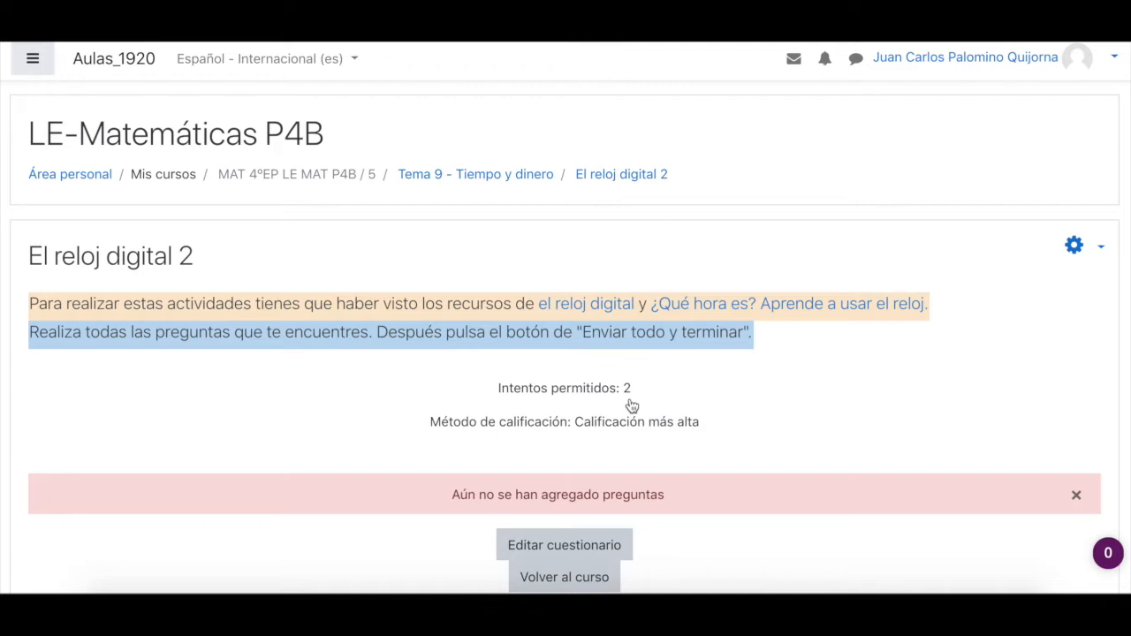
scroll(632, 406, down, 3)
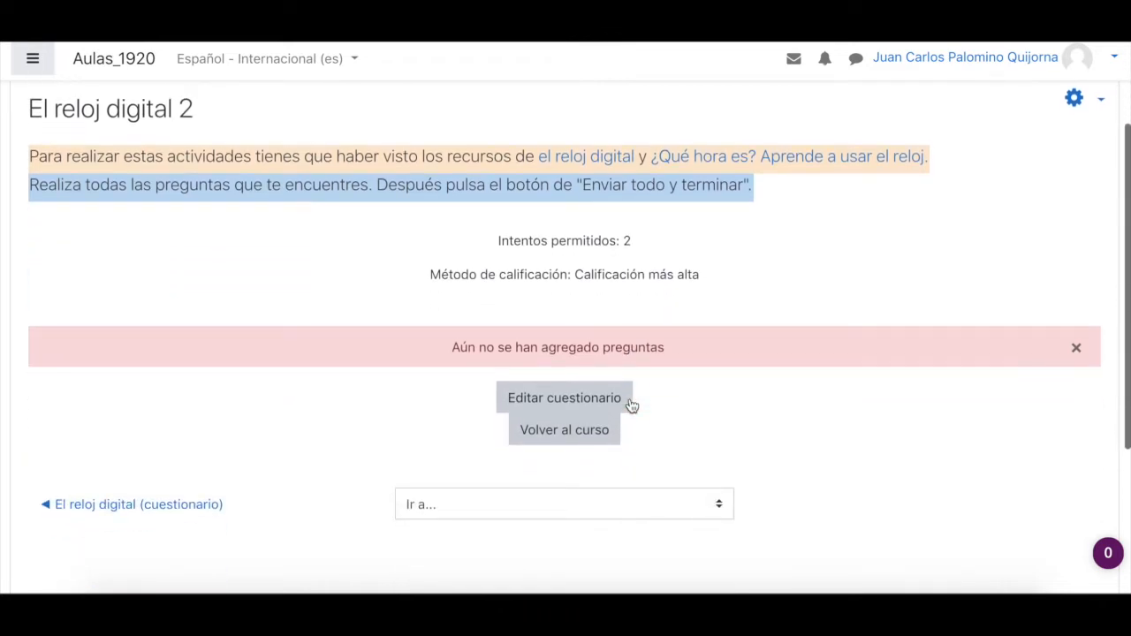
click(576, 399)
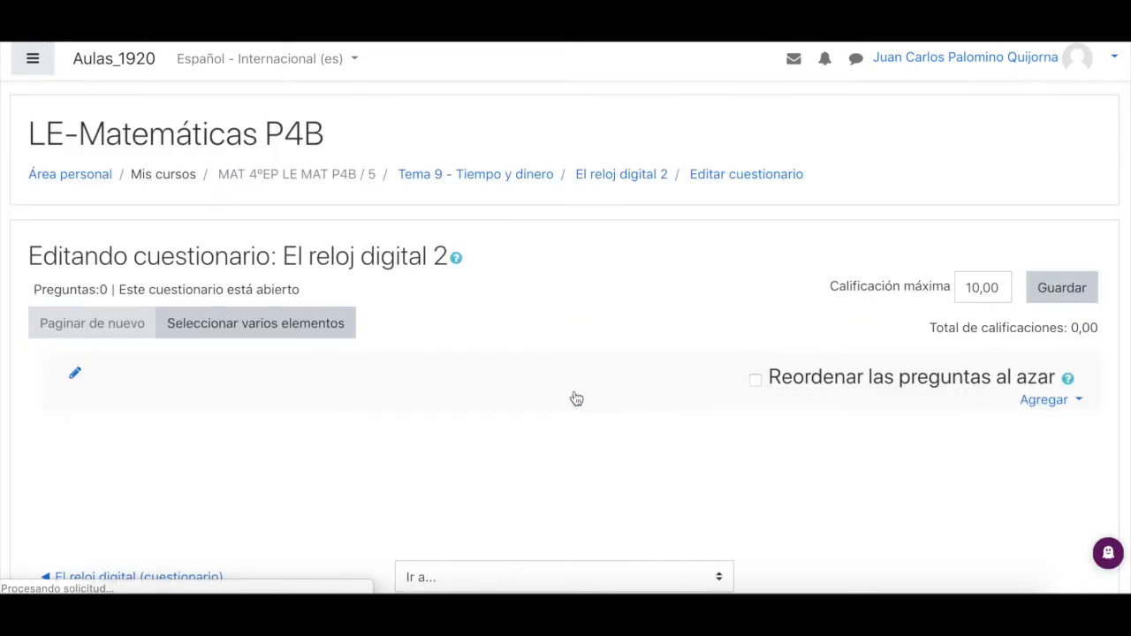
Add a new question of type Emparejamiento to the quiz.
click(1073, 403)
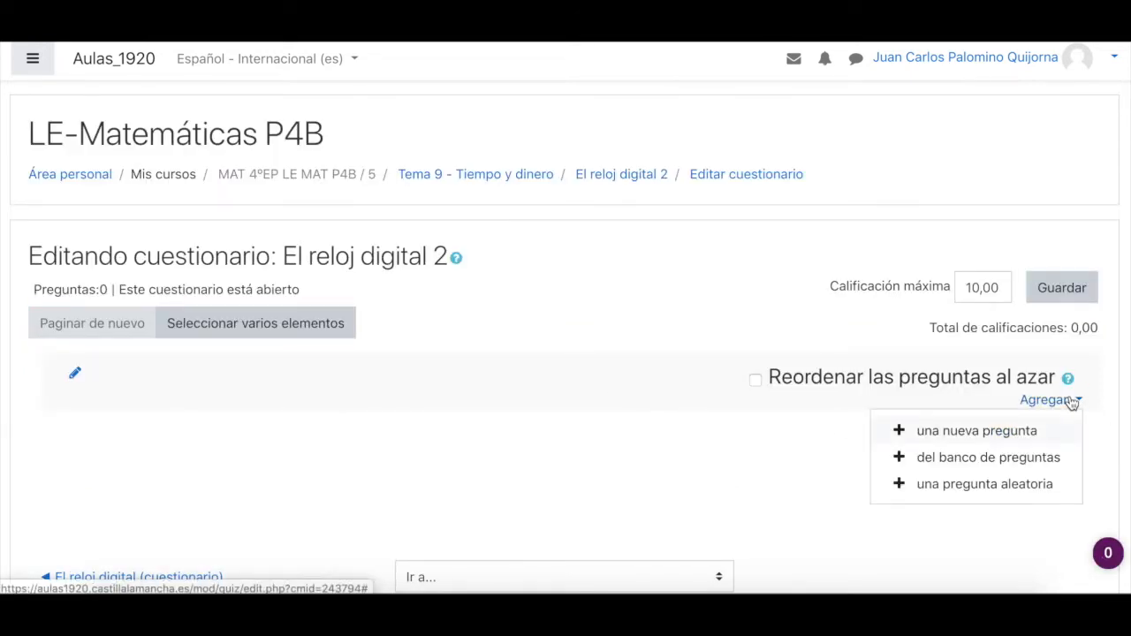
click(981, 431)
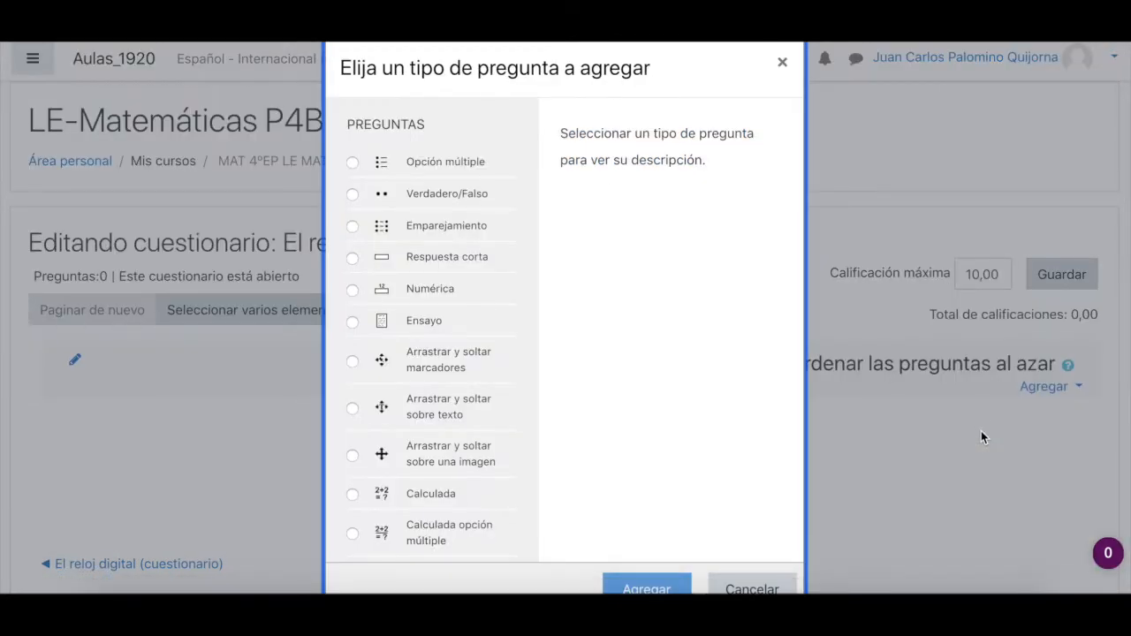
click(450, 227)
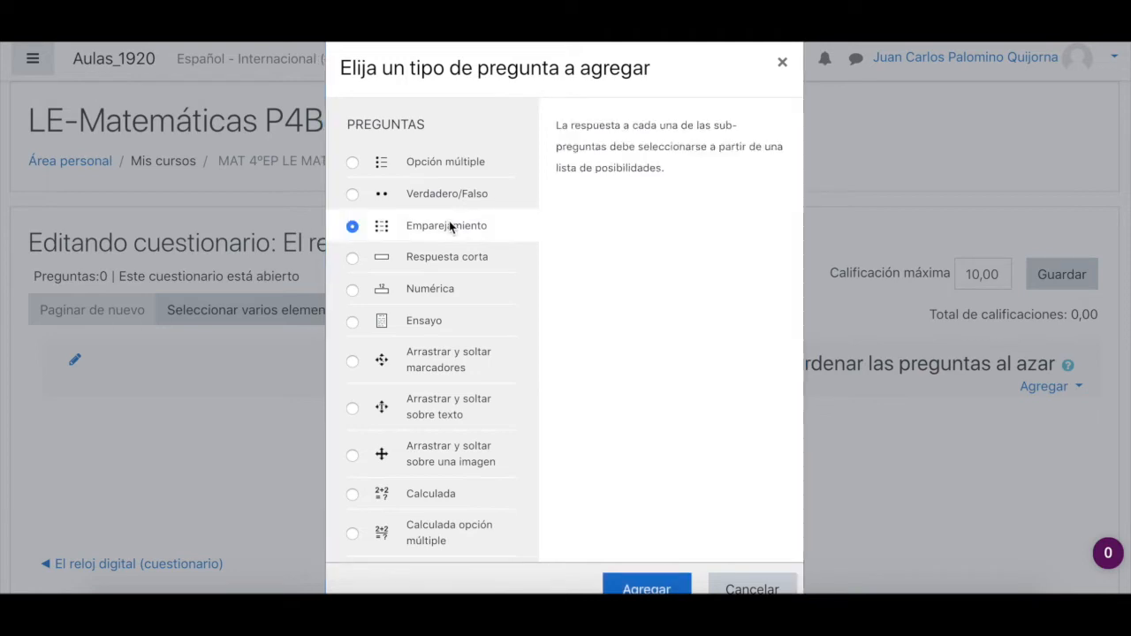
scroll(646, 366, down, 2)
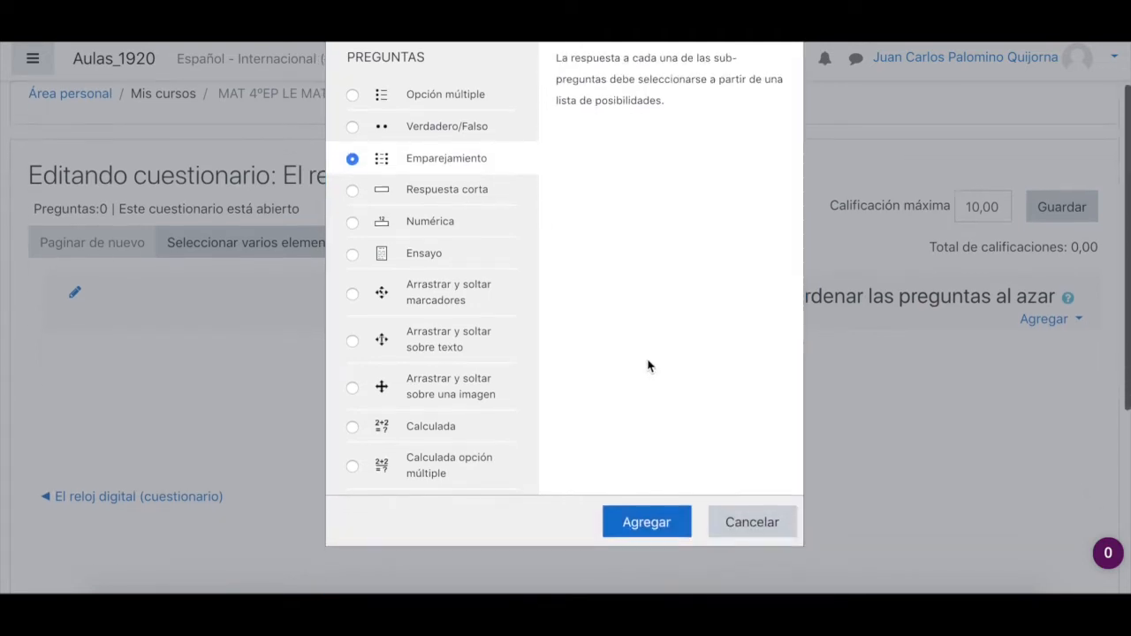
click(655, 520)
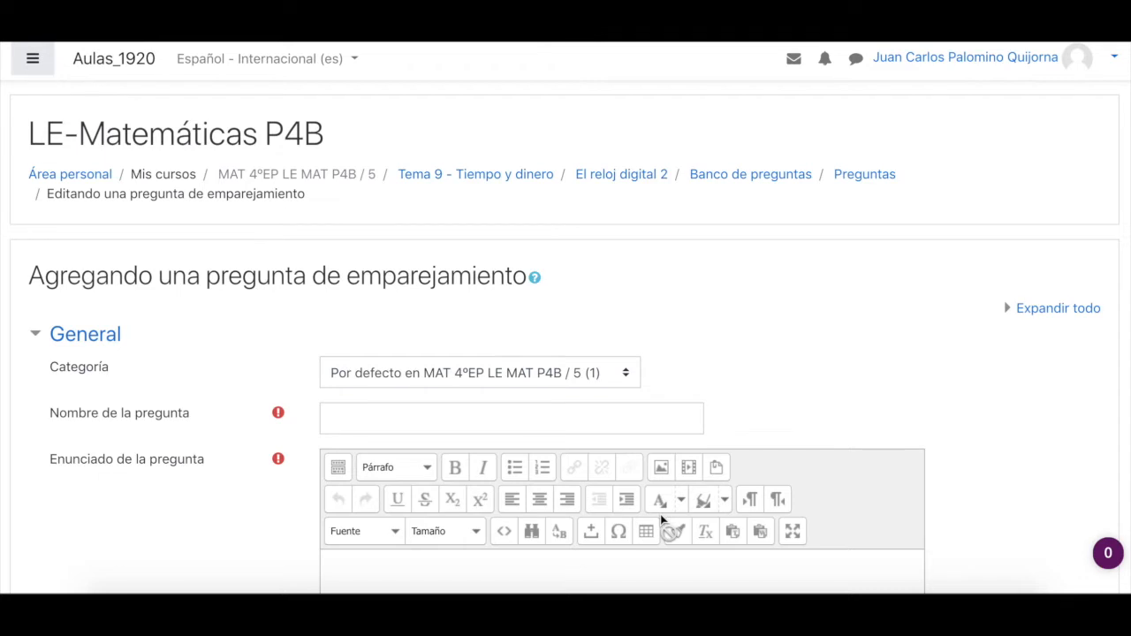
Name the matching question "El reloj digital 2".
scroll(661, 515, down, 3)
click(501, 272)
text(El relo)
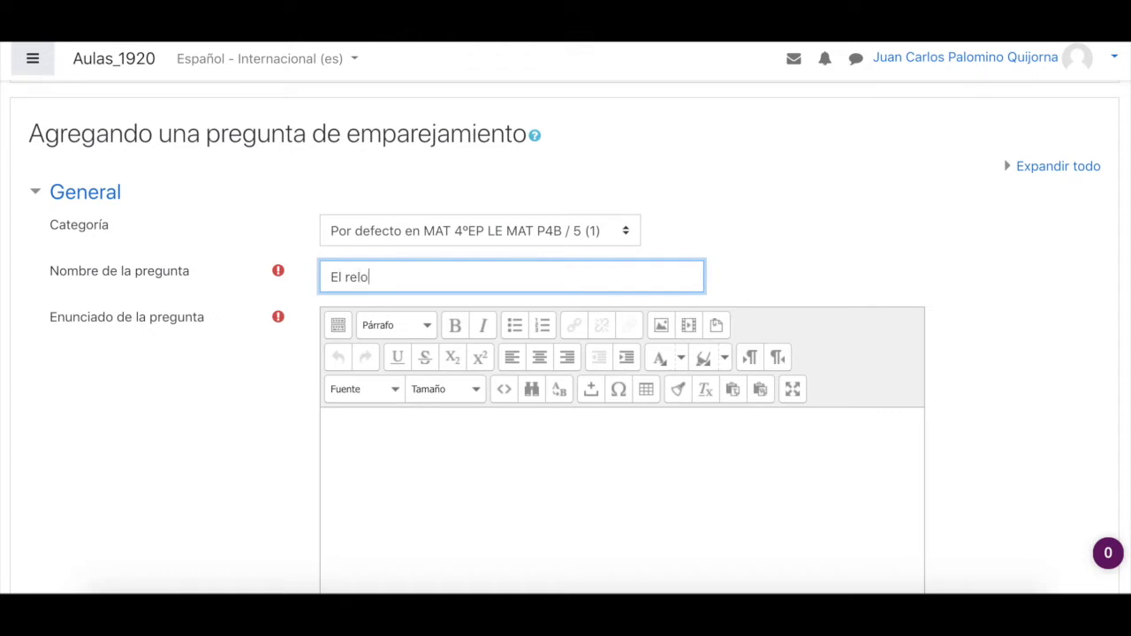
text(j dig)
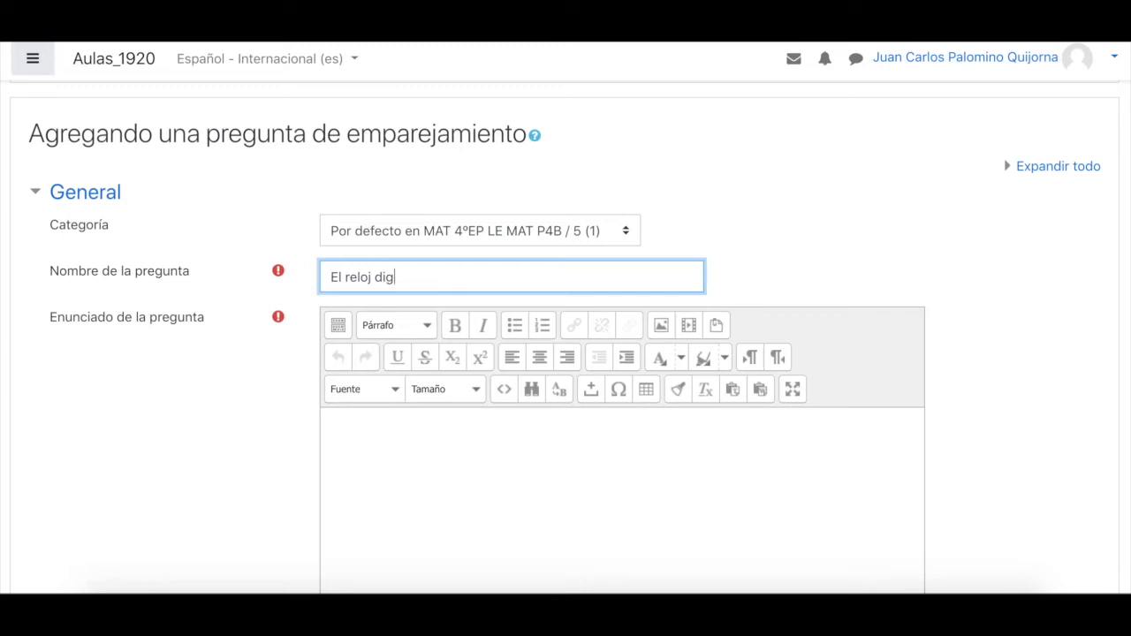
text(ital 2)
Enter "Selecciona la hora correcta de estos relojes." as the matching question's statement.
click(596, 474)
scroll(596, 475, down, 2)
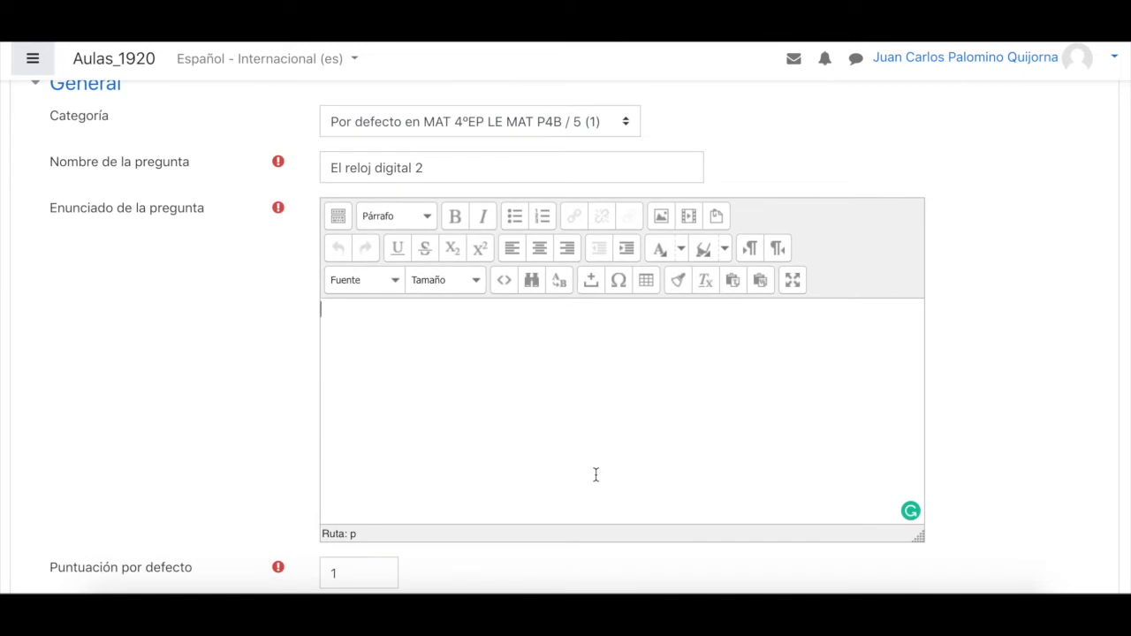
text(Escribe)
key(BackSpace)
key(BackSpace)
key(BackSpace)
key(BackSpace)
key(BackSpace)
key(BackSpace)
key(BackSpace)
text(Selecciona )
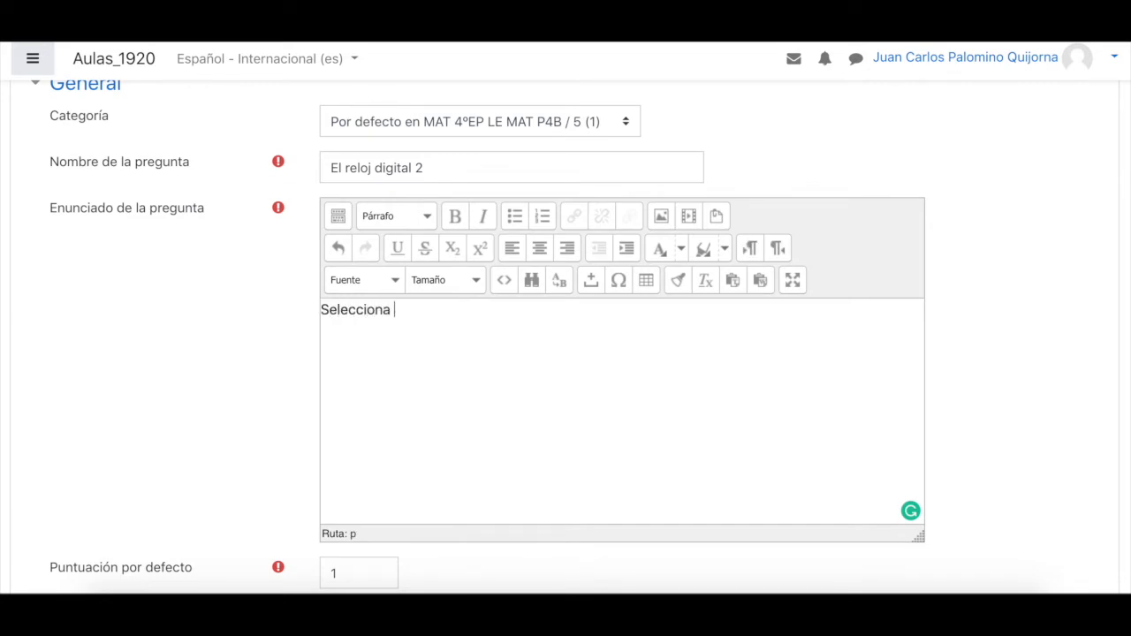
text(la hora correcta )
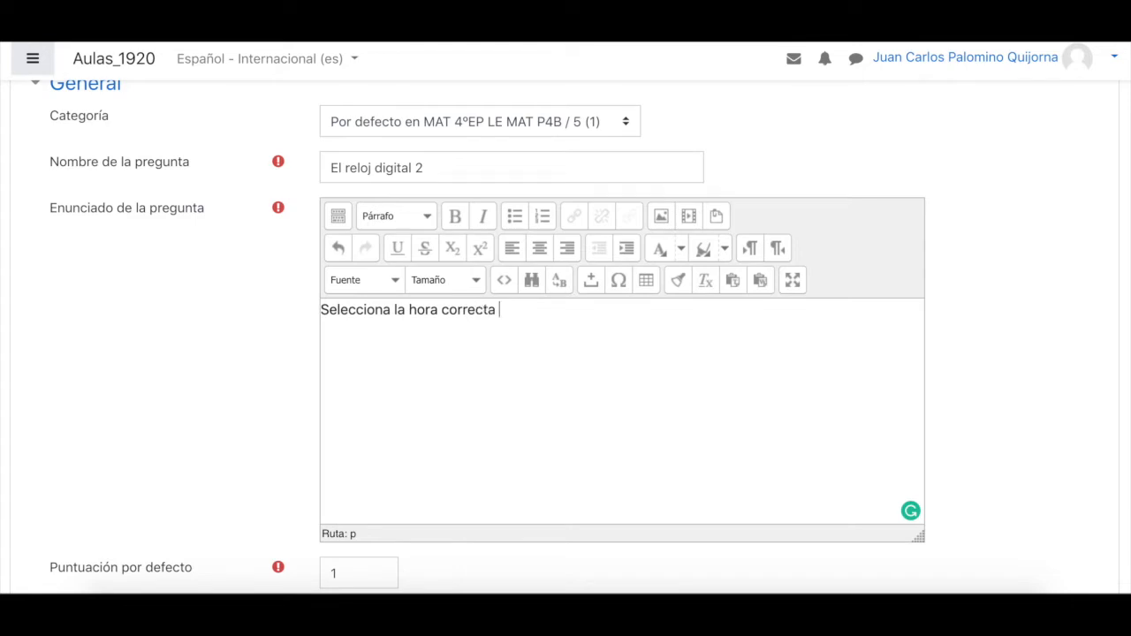
text(de estos relojes)
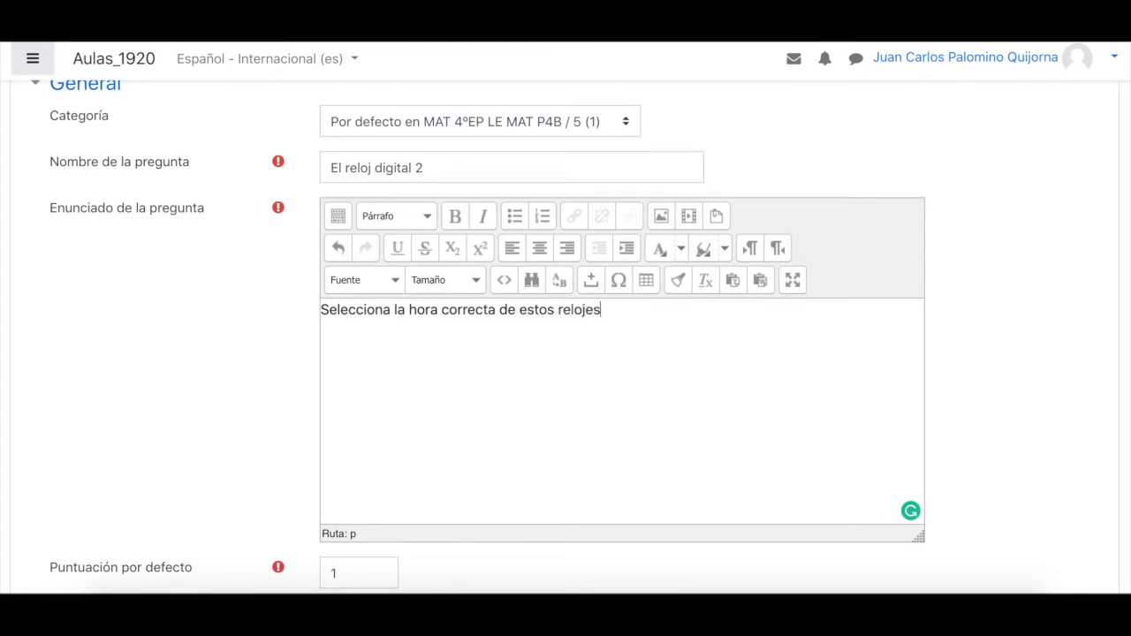
text(.)
Upload "Captura de pantalla 2020-03-15 a las 7.16.28" from Descargas and insert it into the question statement without an image description.
click(661, 217)
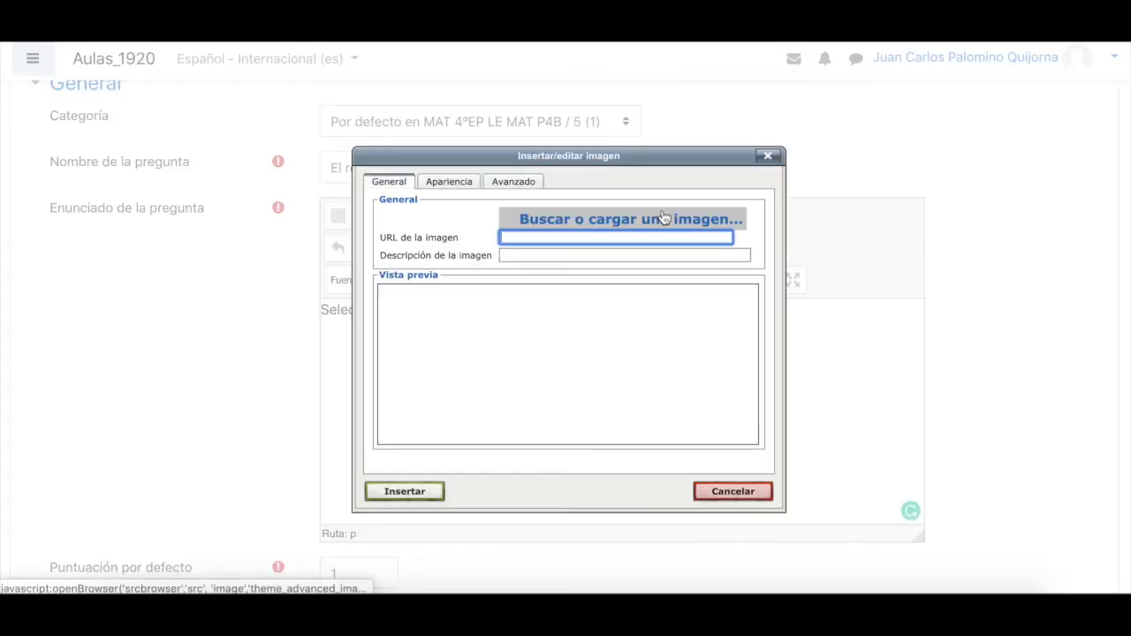
click(628, 232)
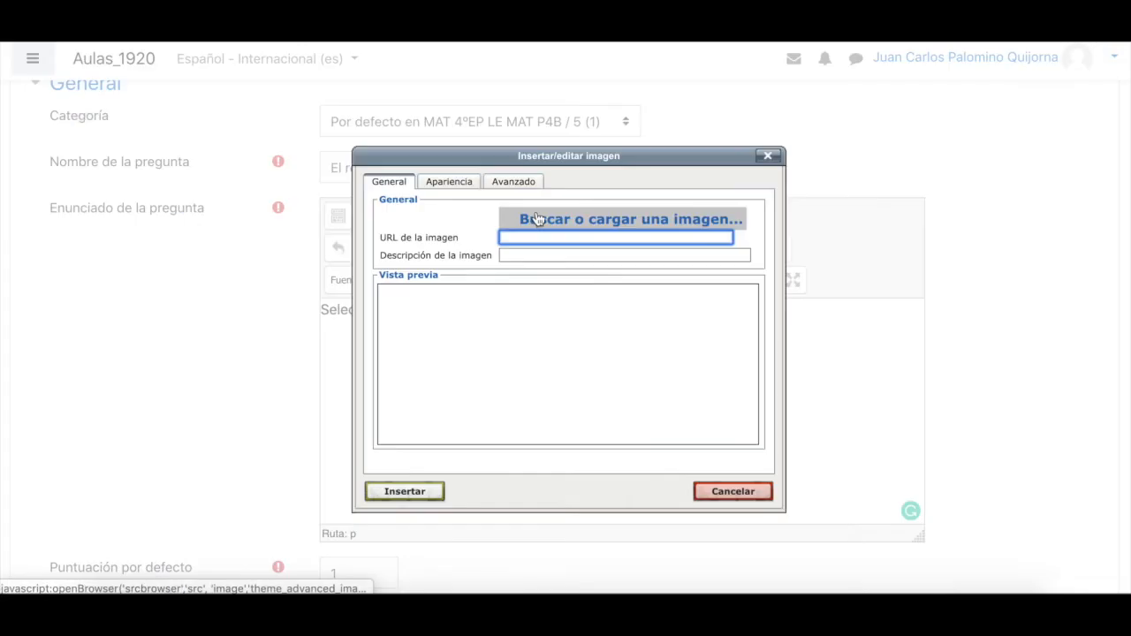
click(536, 220)
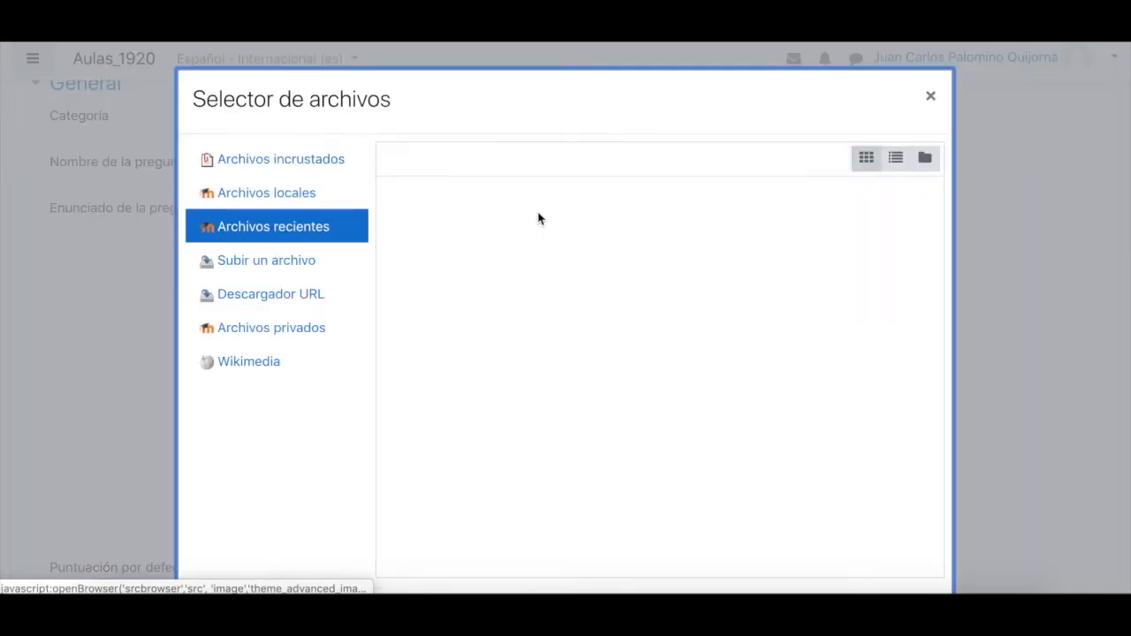
click(271, 268)
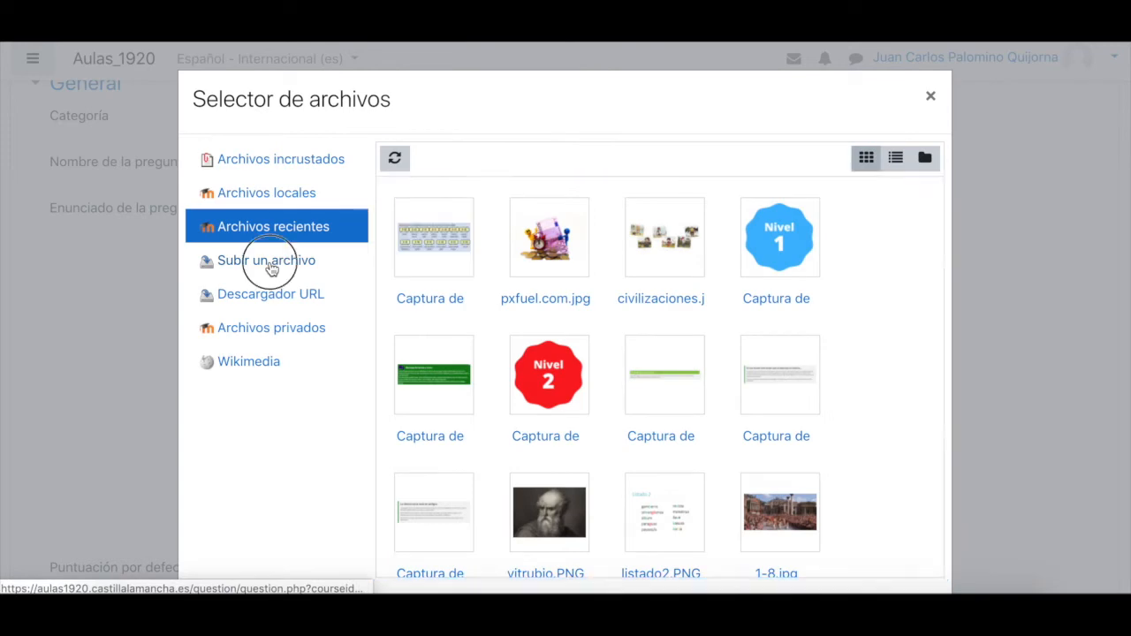
click(444, 274)
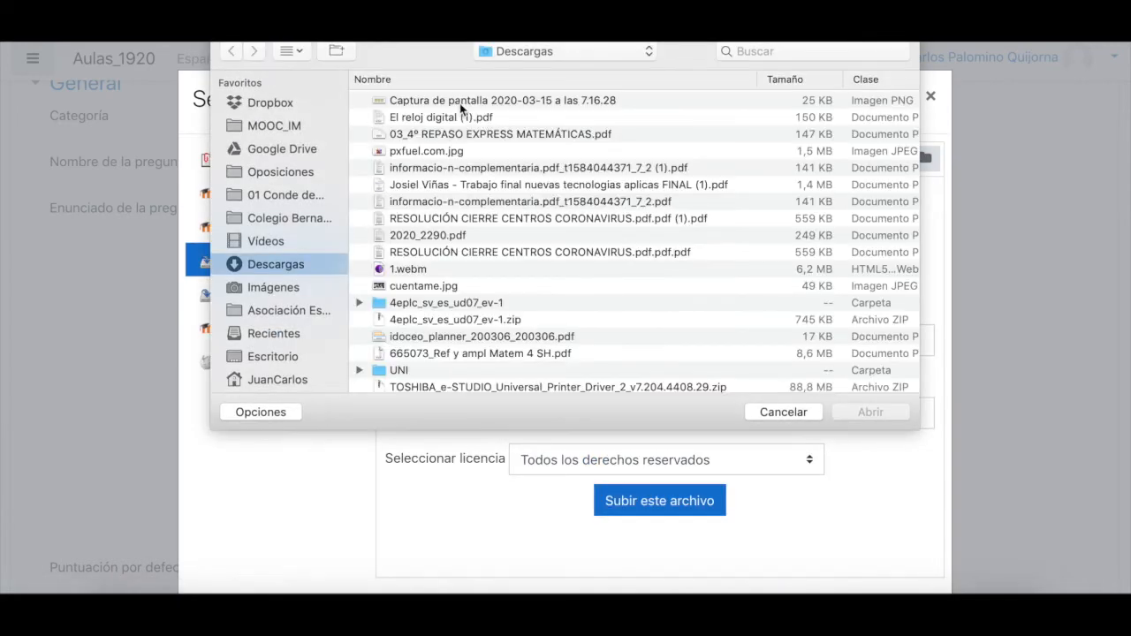
double_click(460, 103)
click(648, 503)
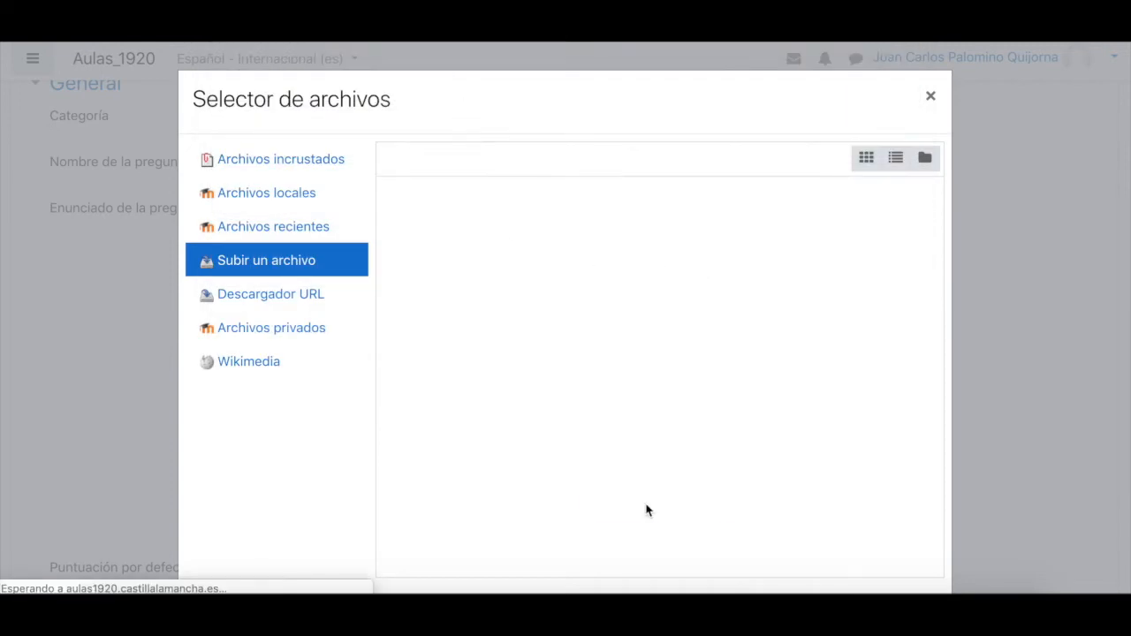
click(413, 493)
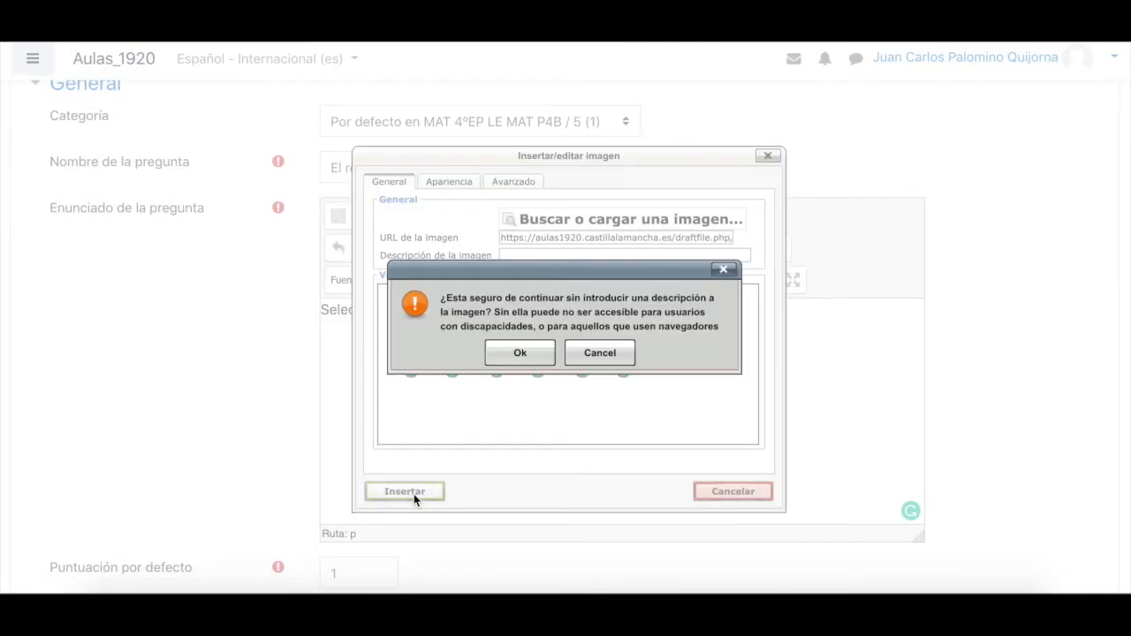
click(521, 355)
Fill in the first matching pair with 13:05 as Pregunta 1 and "La 1 y cinco de la mañana" as its answer.
scroll(685, 419, down, 2)
scroll(684, 419, down, 5)
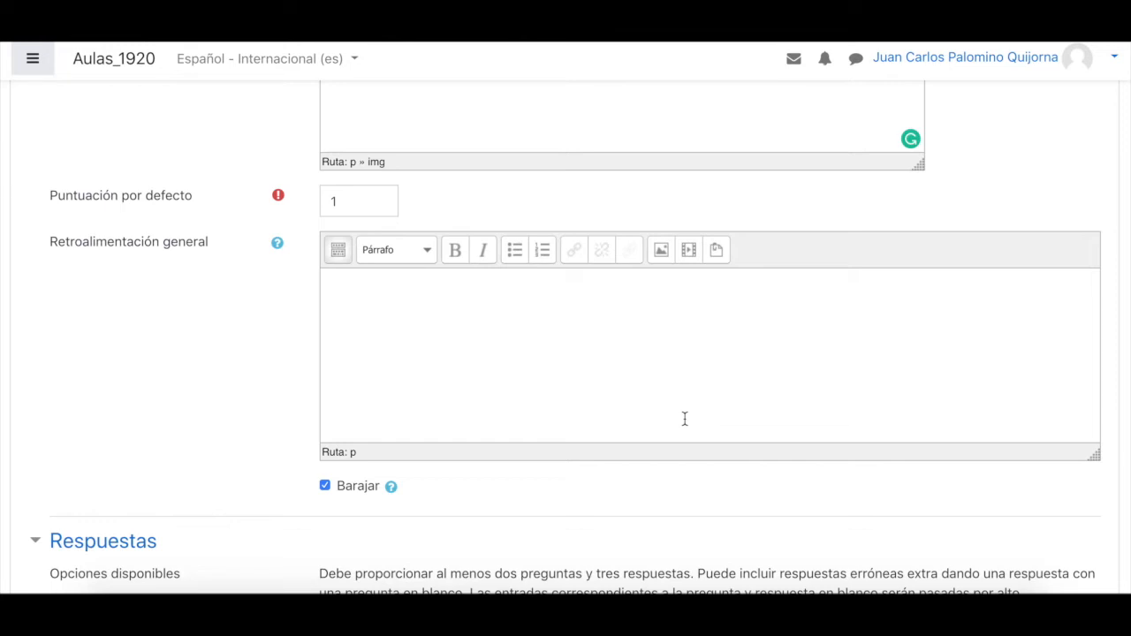
scroll(684, 419, down, 4)
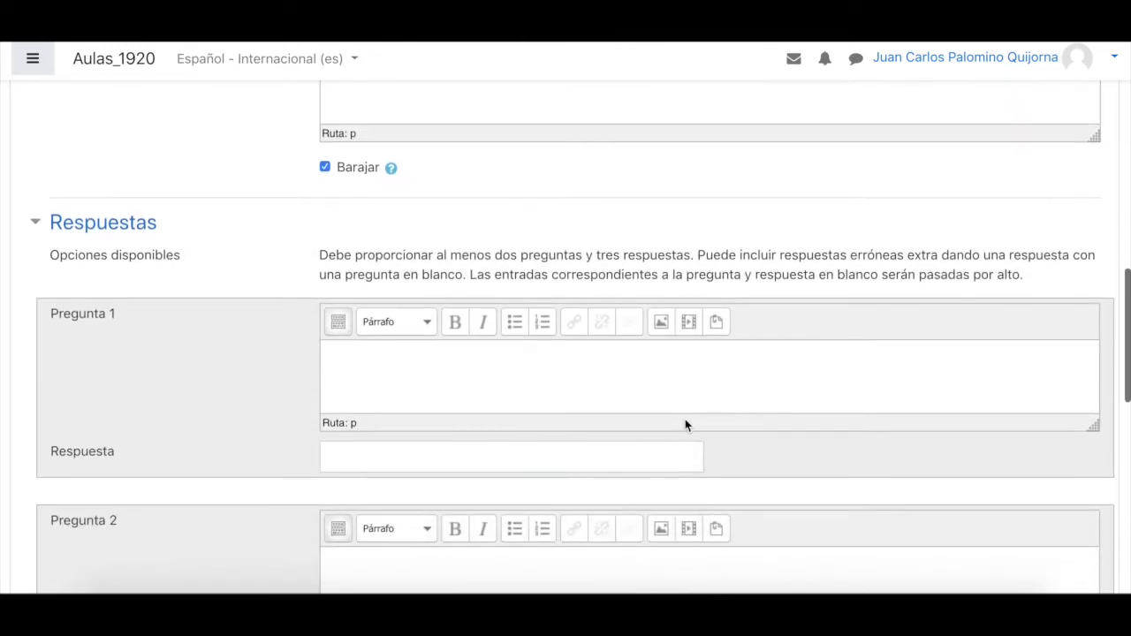
click(626, 368)
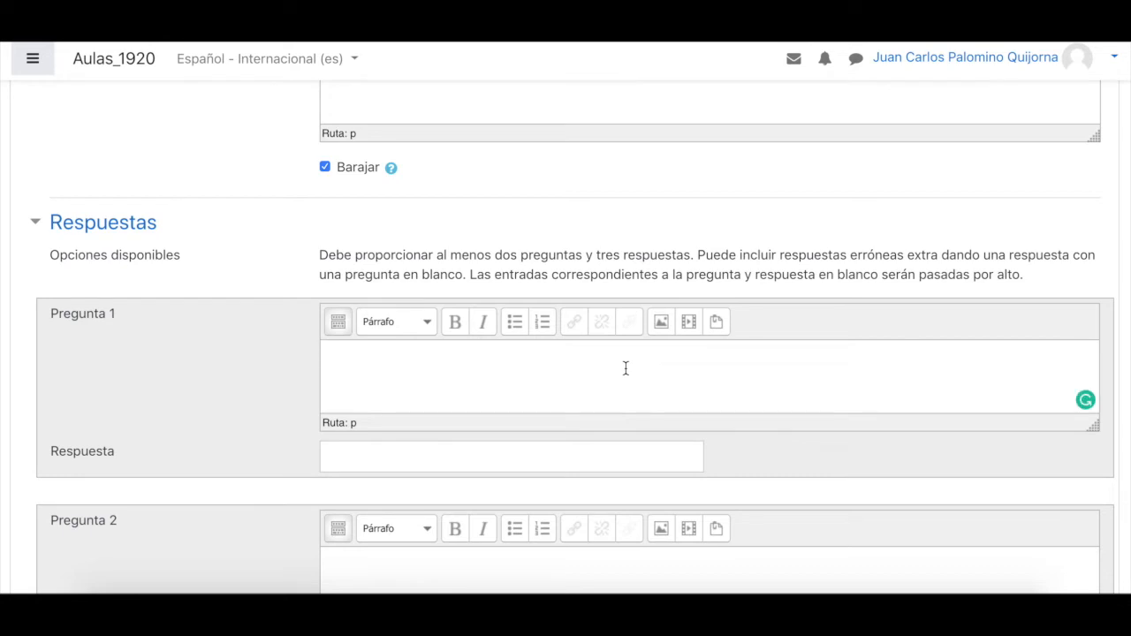
scroll(626, 368, up, 5)
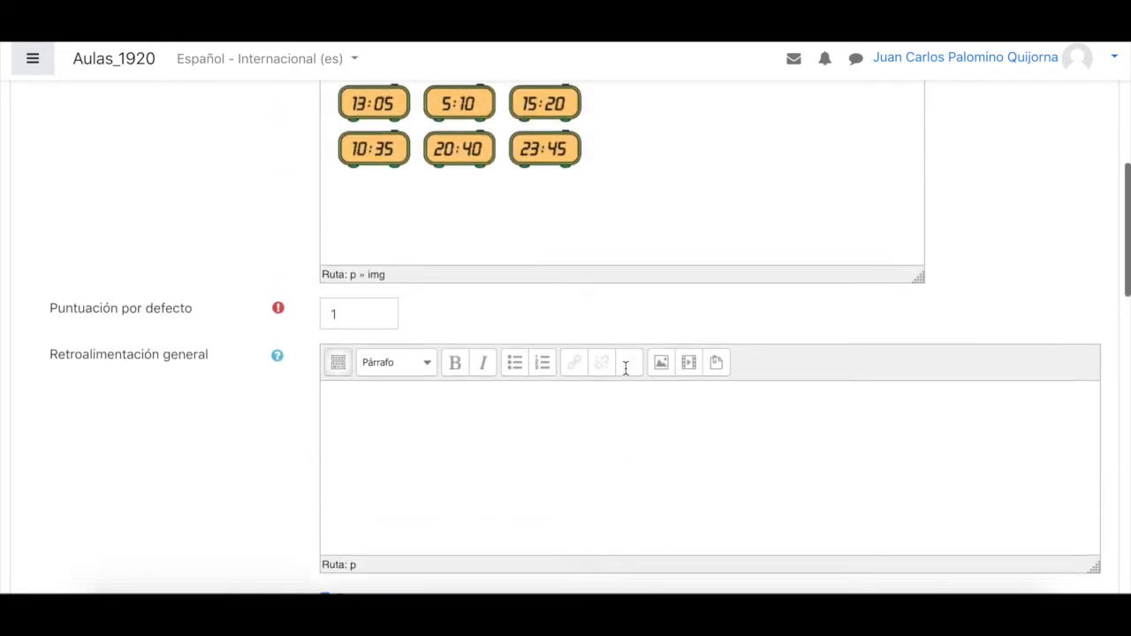
scroll(626, 368, down, 4)
text(13:05)
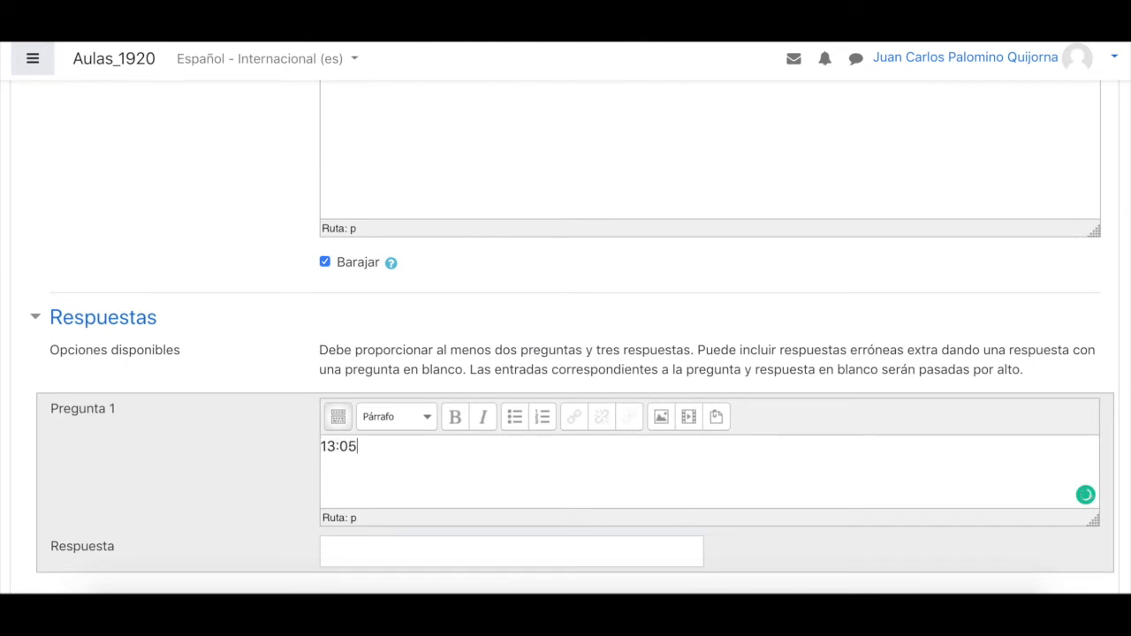
scroll(540, 439, down, 2)
click(540, 439)
text(La 1 y)
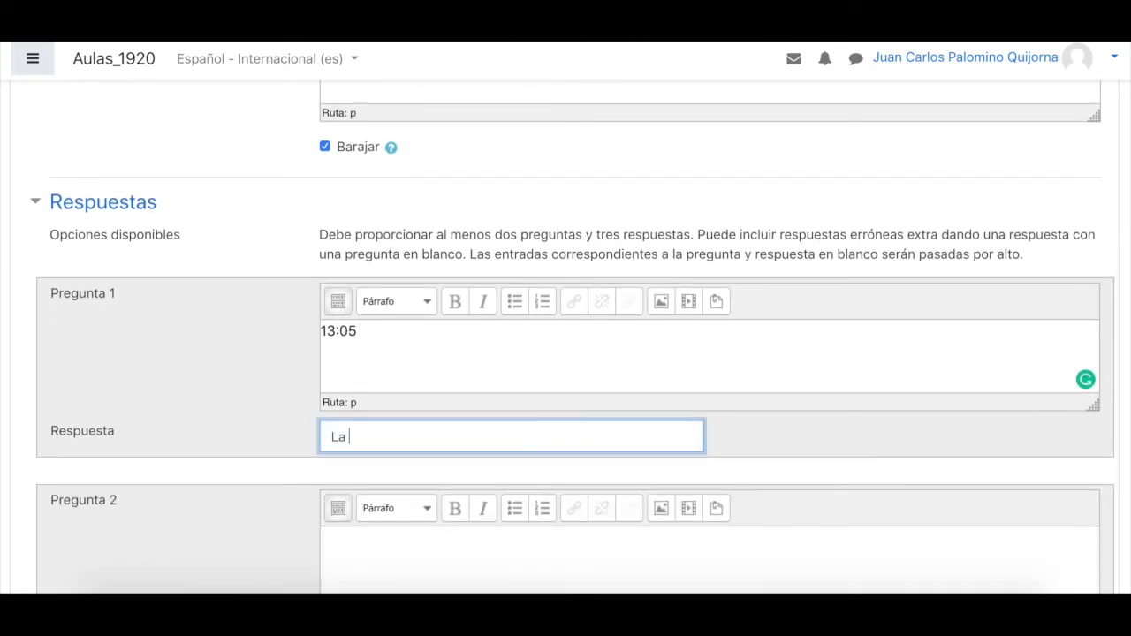
text( cinco de la mañana)
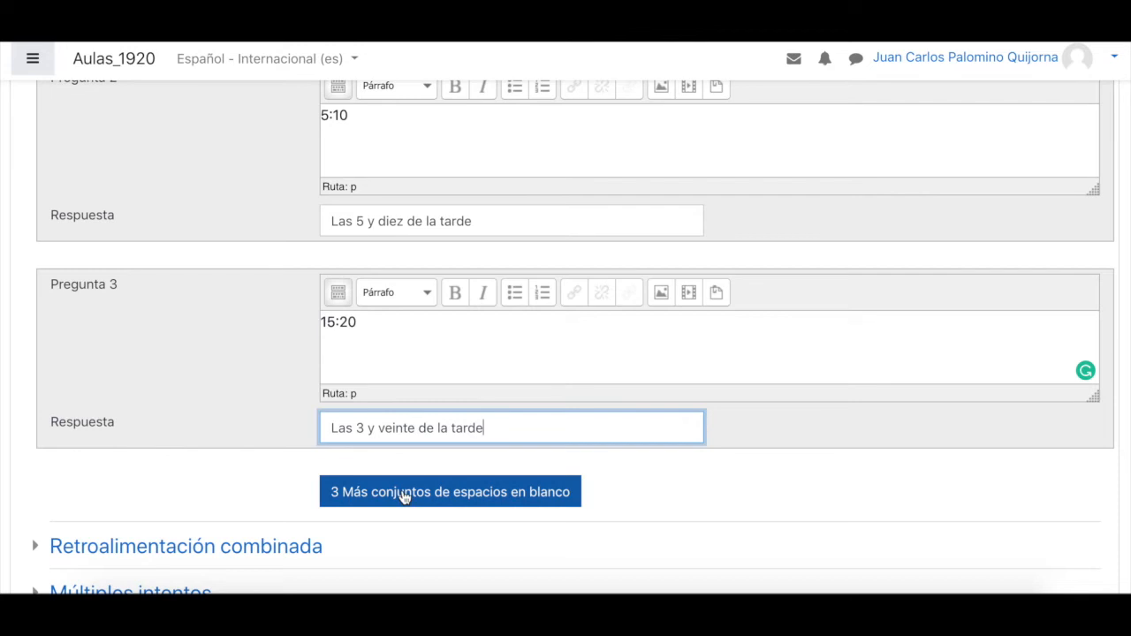
Add three more blank question-and-answer sets, leave them empty, and save the matching question.
click(403, 498)
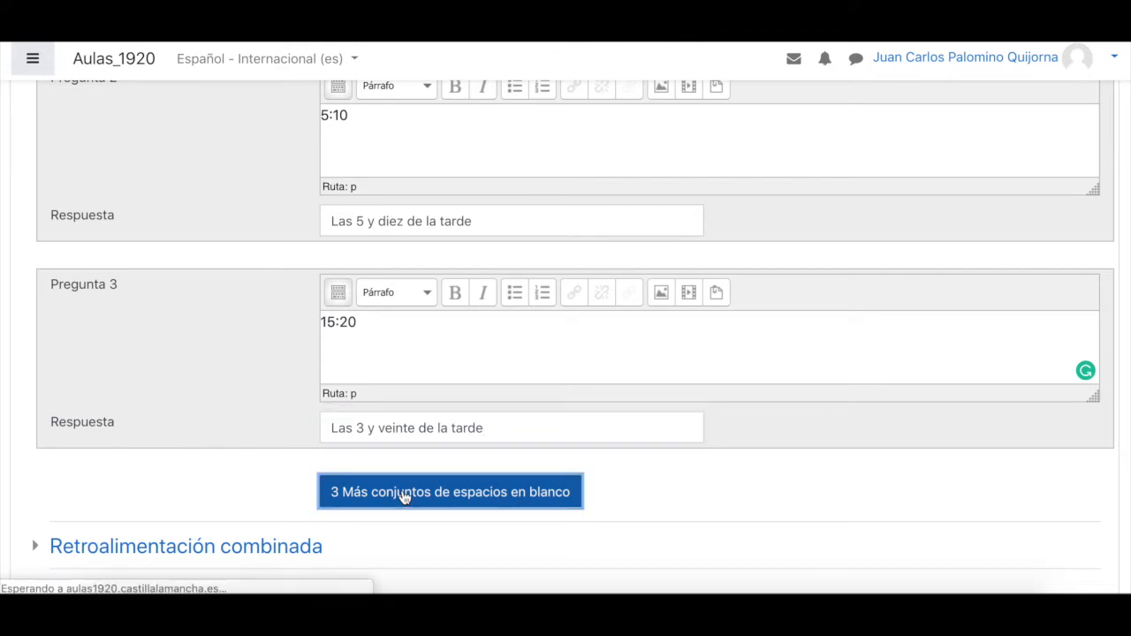
scroll(403, 497, down, 4)
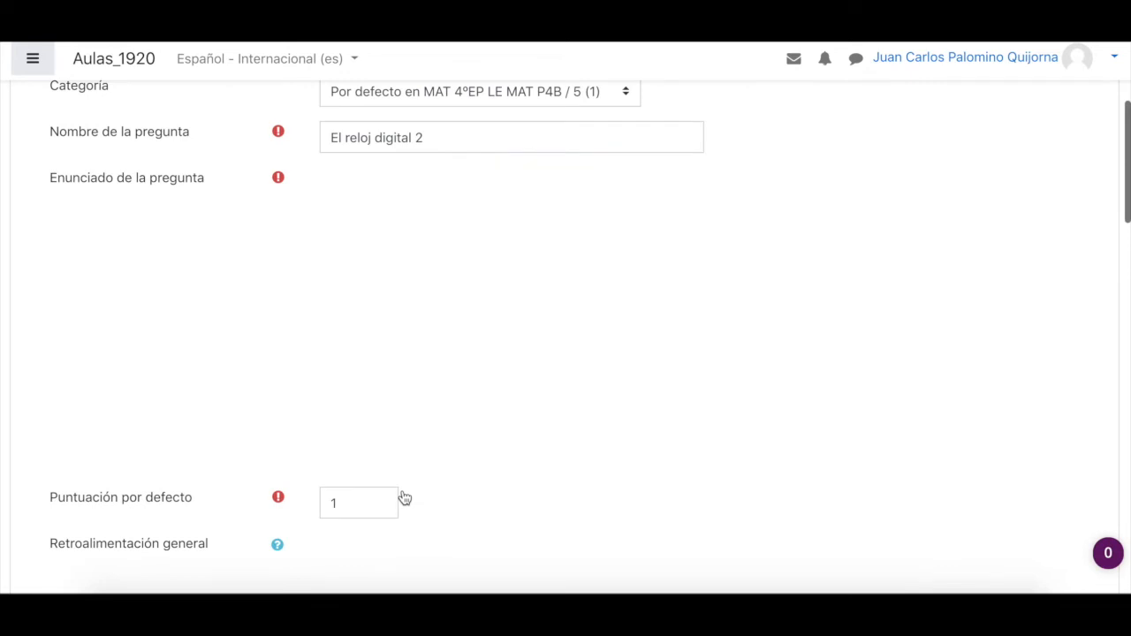
scroll(404, 498, down, 8)
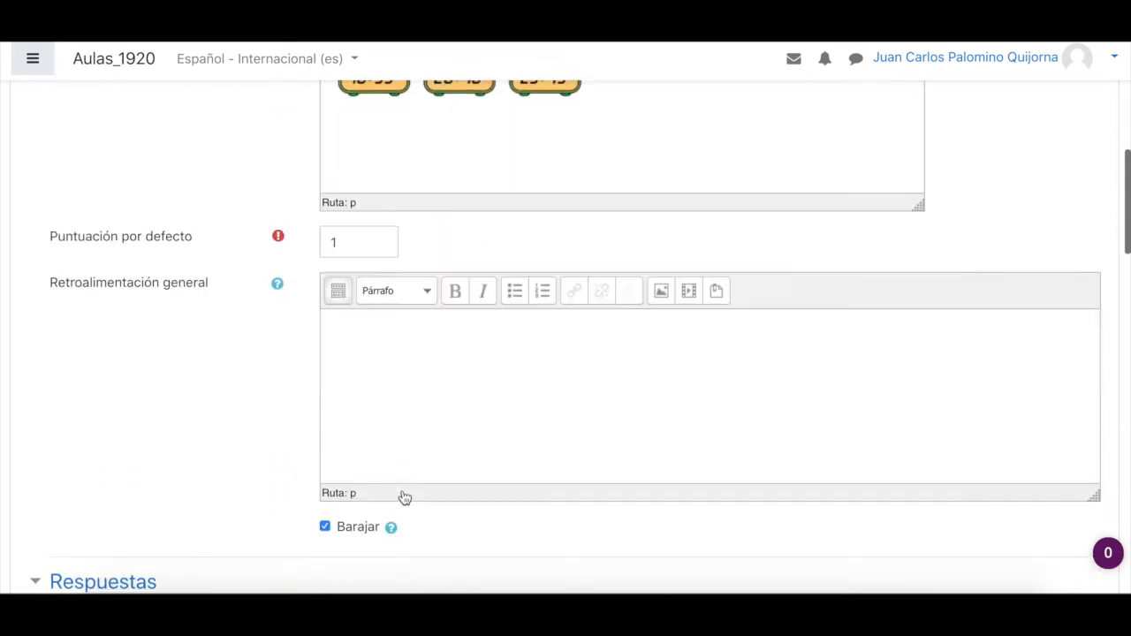
scroll(404, 498, down, 10)
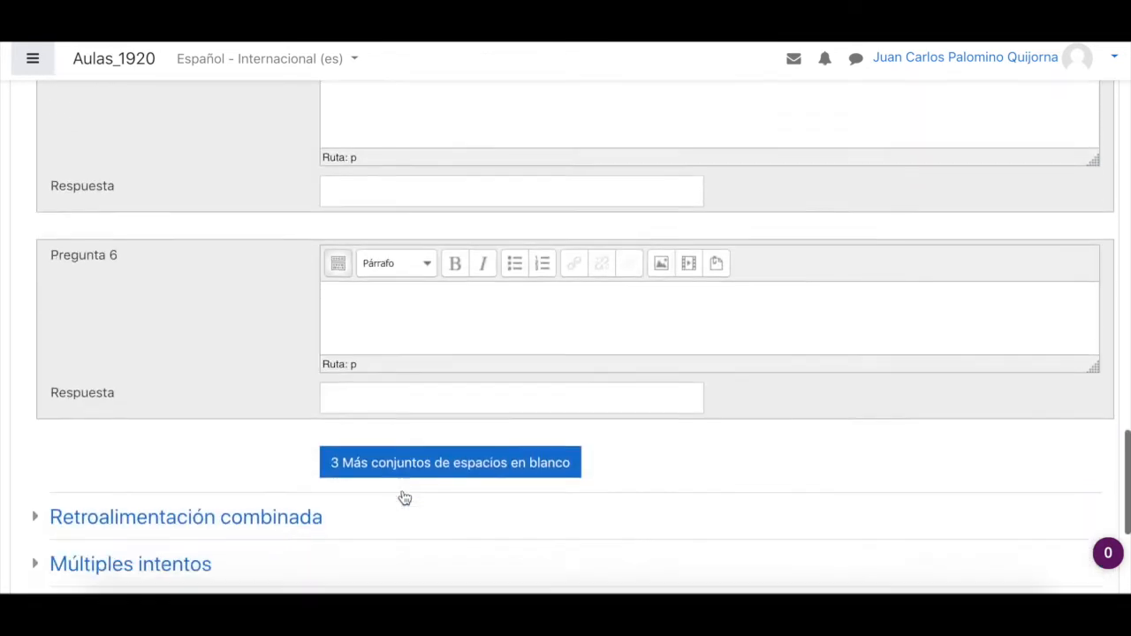
scroll(404, 497, down, 5)
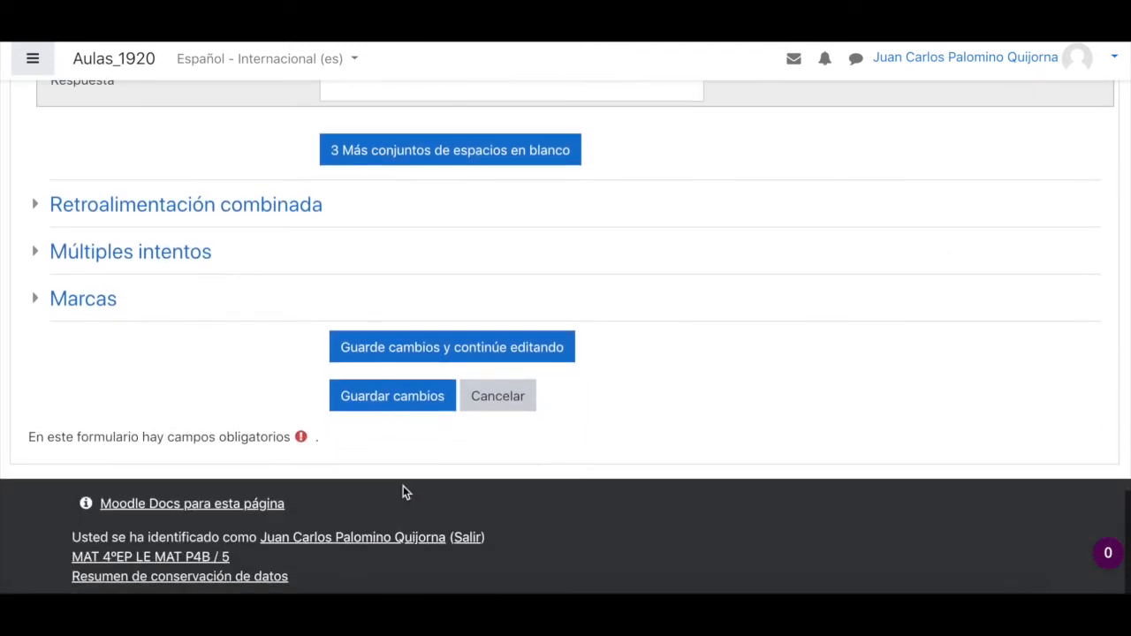
click(407, 398)
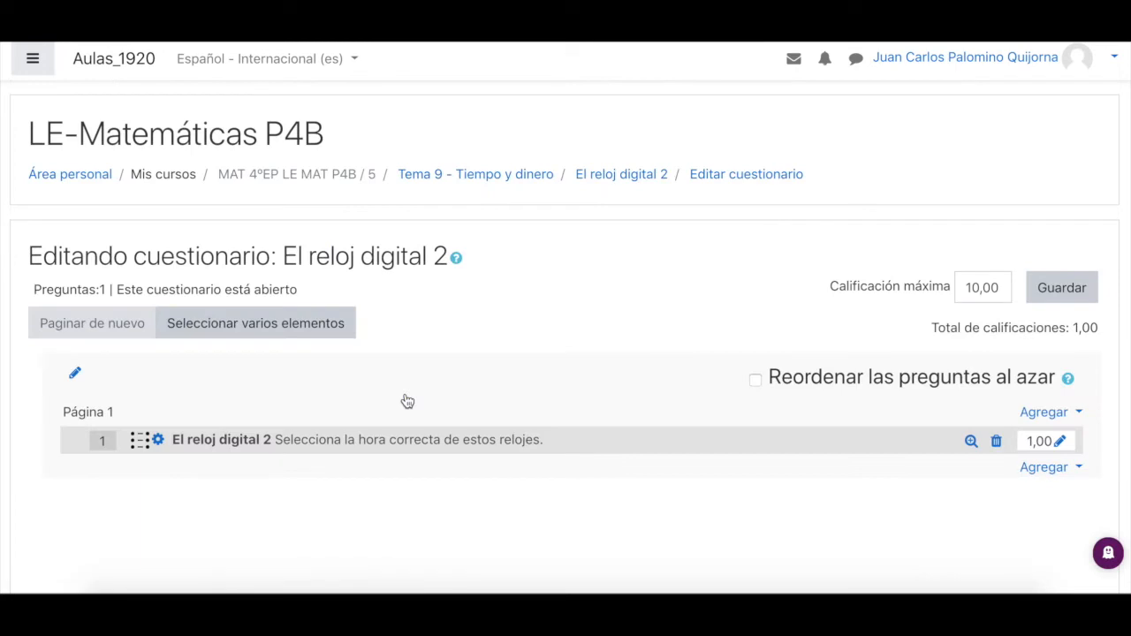
Preview the matching question, check the answer choices offered for 13:05 and 5:10, and close the preview.
click(971, 442)
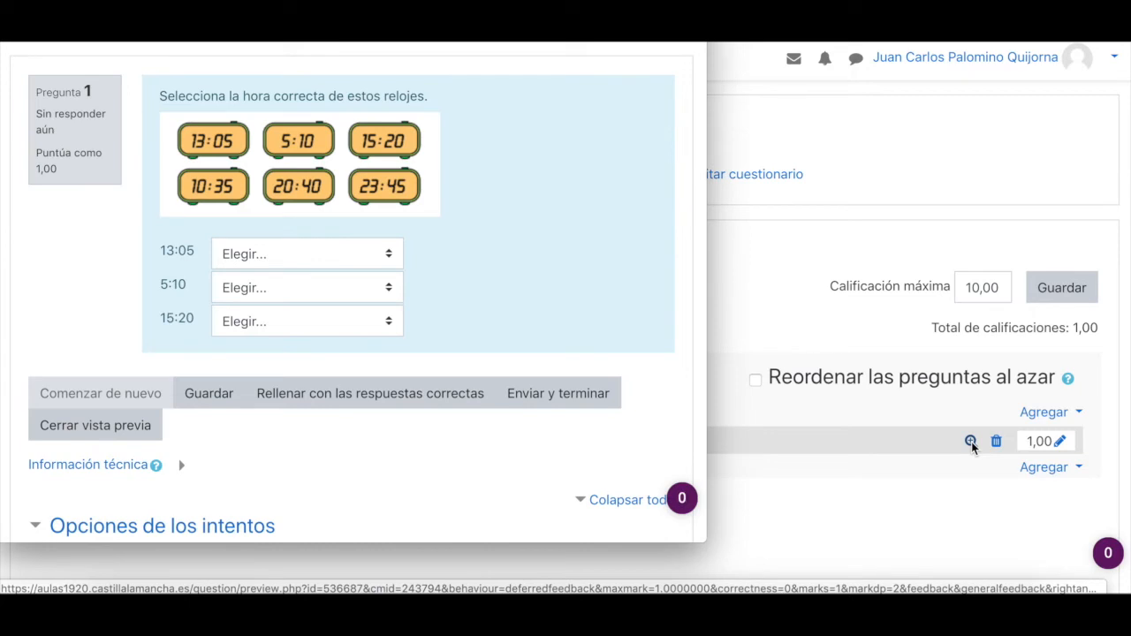
click(389, 265)
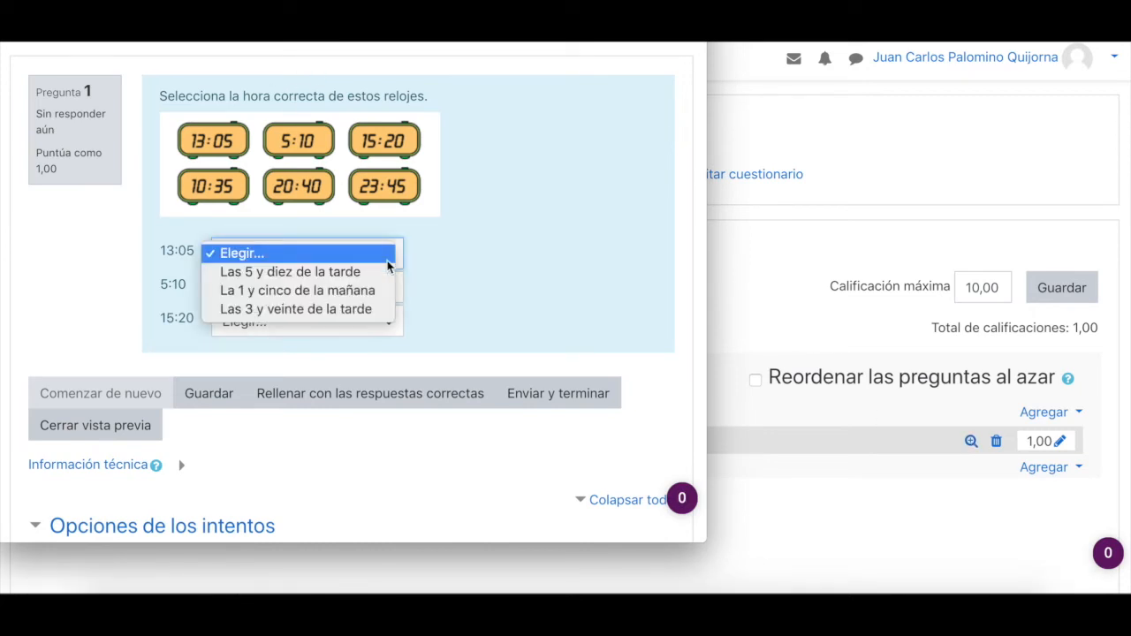
click(389, 256)
click(386, 285)
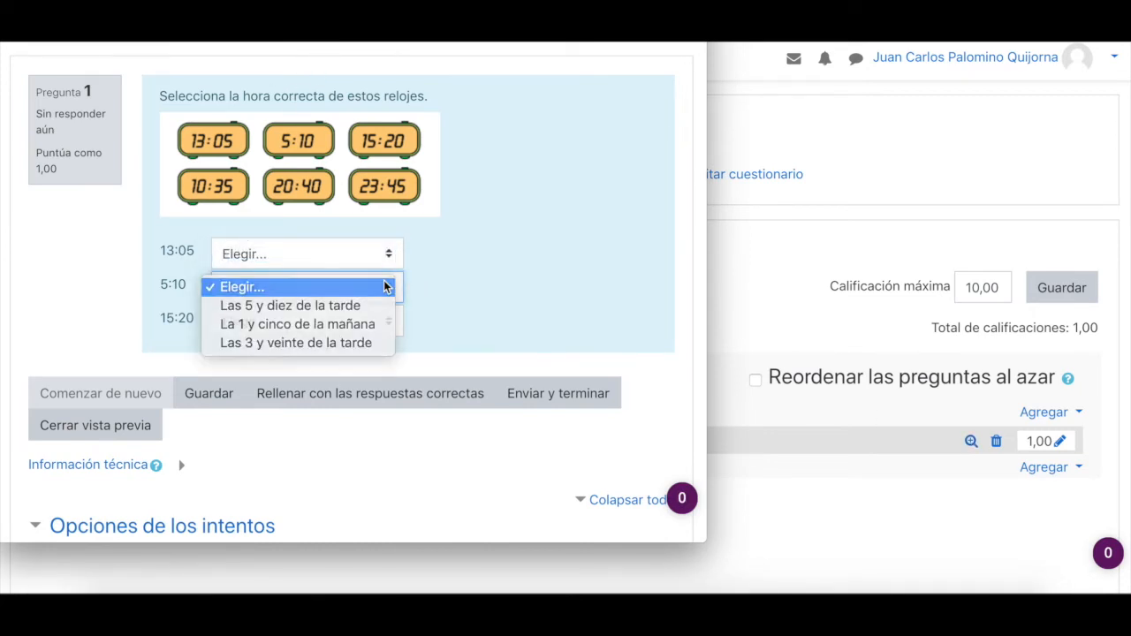
click(385, 285)
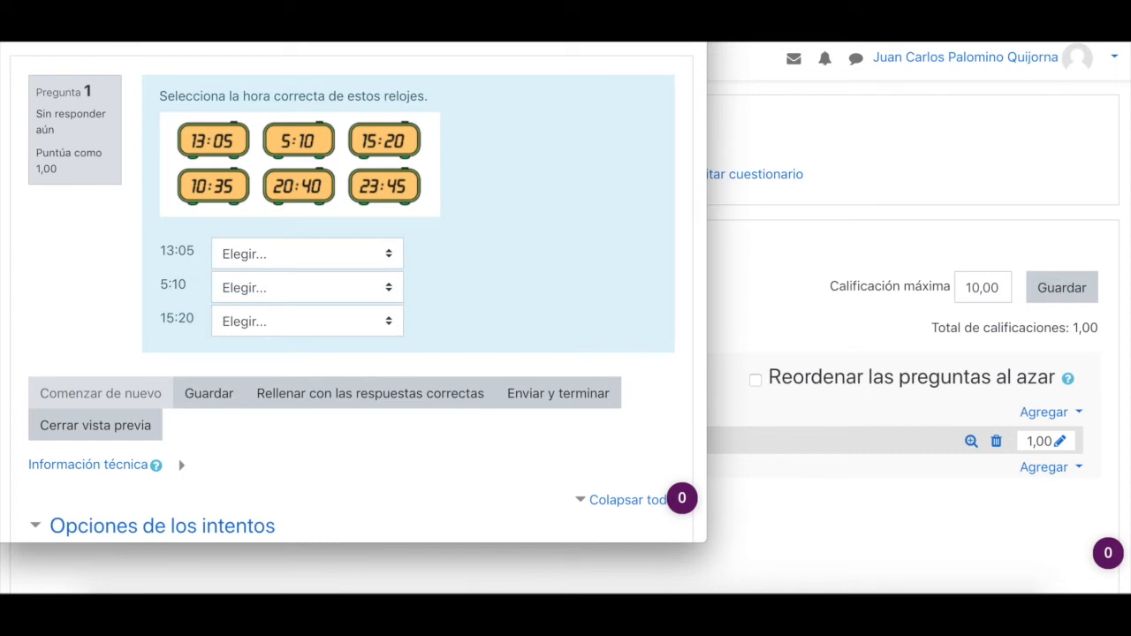
key(super+w)
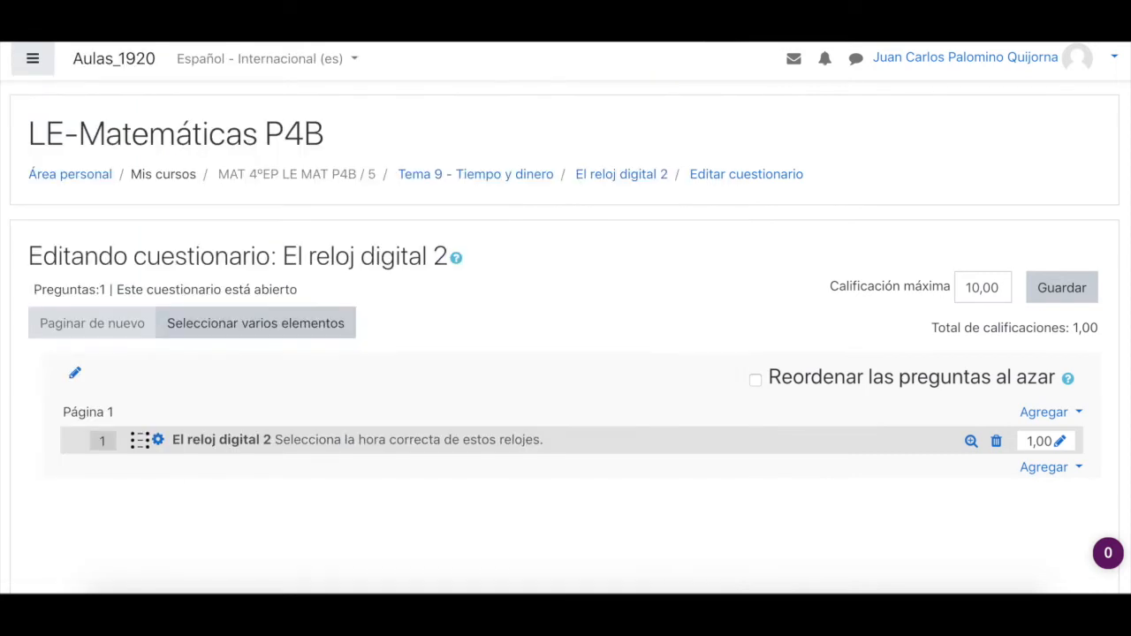
Add a new question of type Opción múltiple after the matching question in the quiz.
click(1047, 468)
click(962, 500)
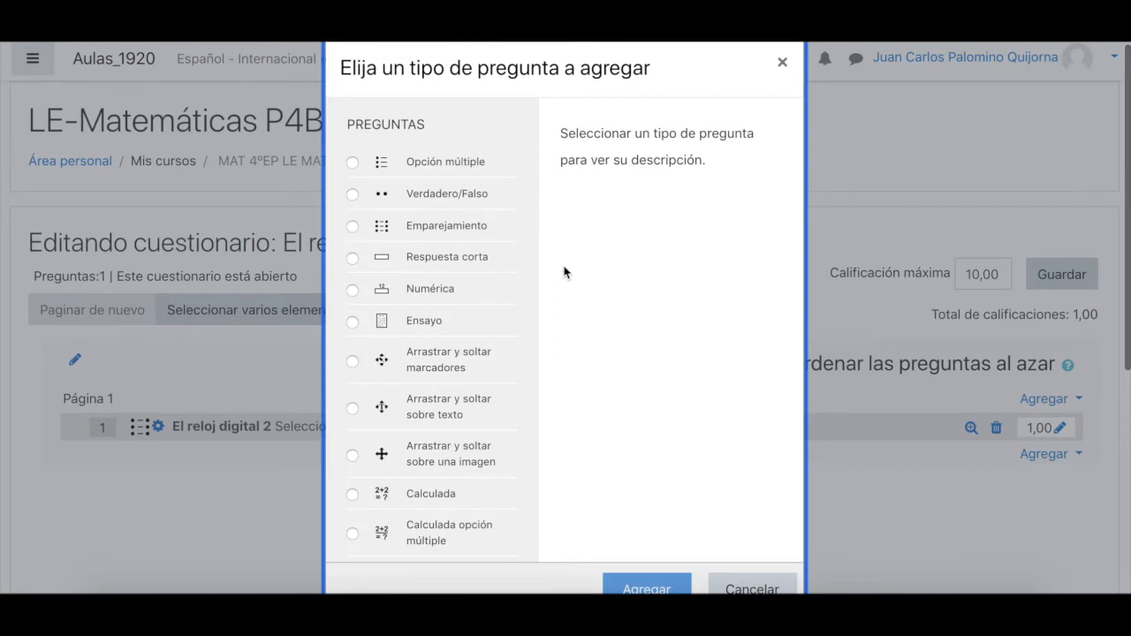
click(477, 167)
click(645, 589)
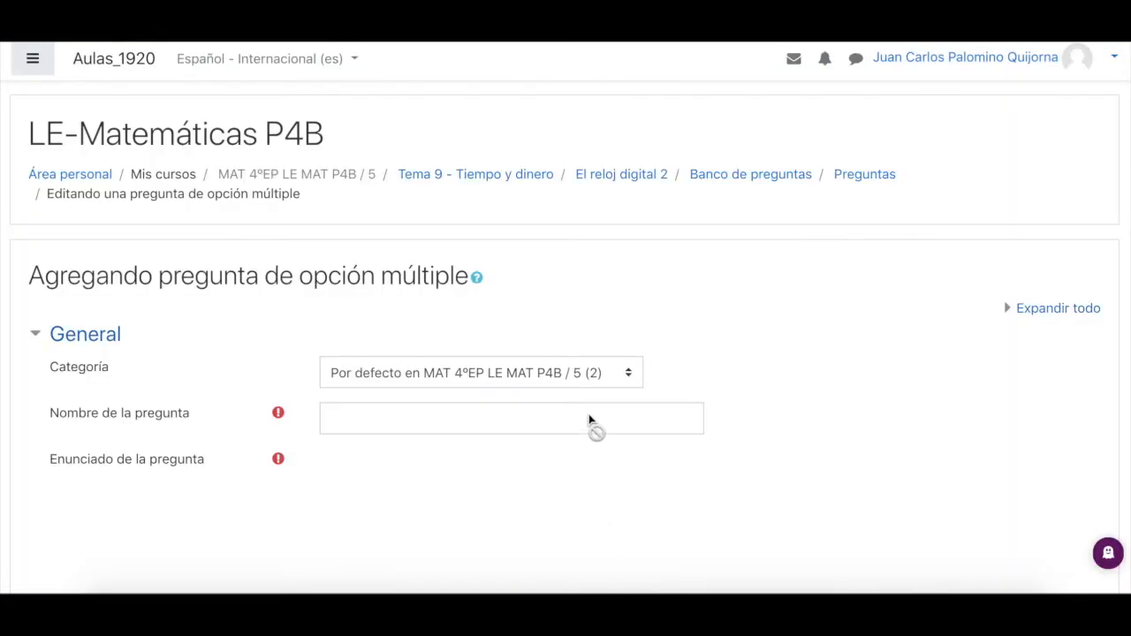
Name the multiple-choice question "El reloj digital 3" and enter "¿Qué hora son las 15:45?" as its statement.
click(563, 421)
text(El reloj digital 3)
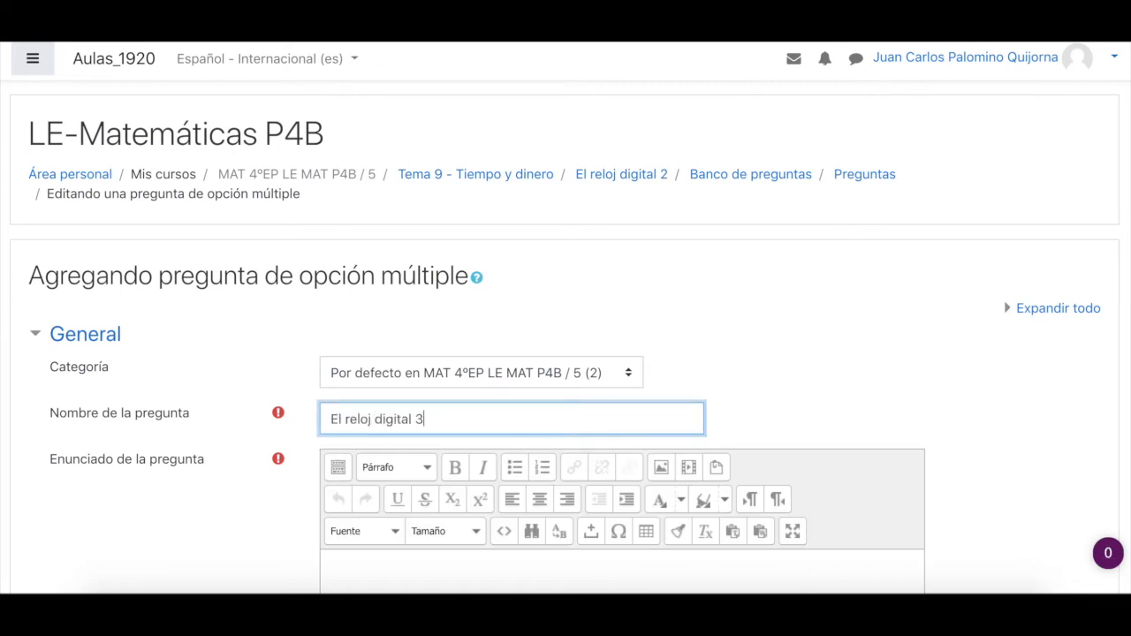
key(Tab)
text(¿Qué hora son)
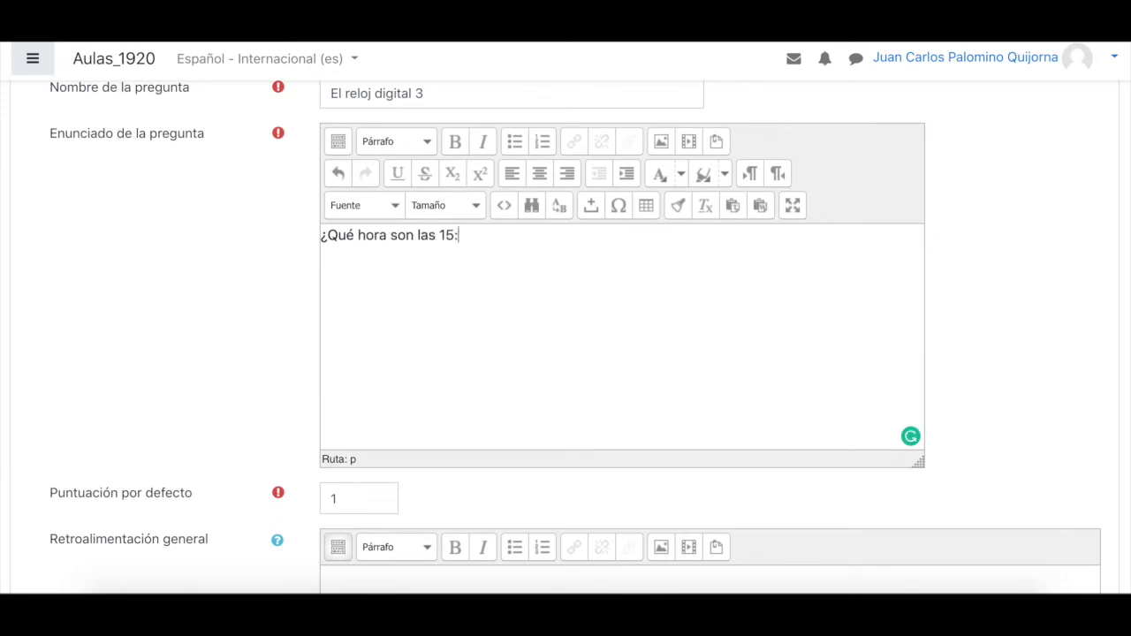
text(las 15:45?)
Enter "Las 3 menos cuarto" as the text of Elección 1 in the multiple-choice question's answers.
scroll(566, 336, down, 10)
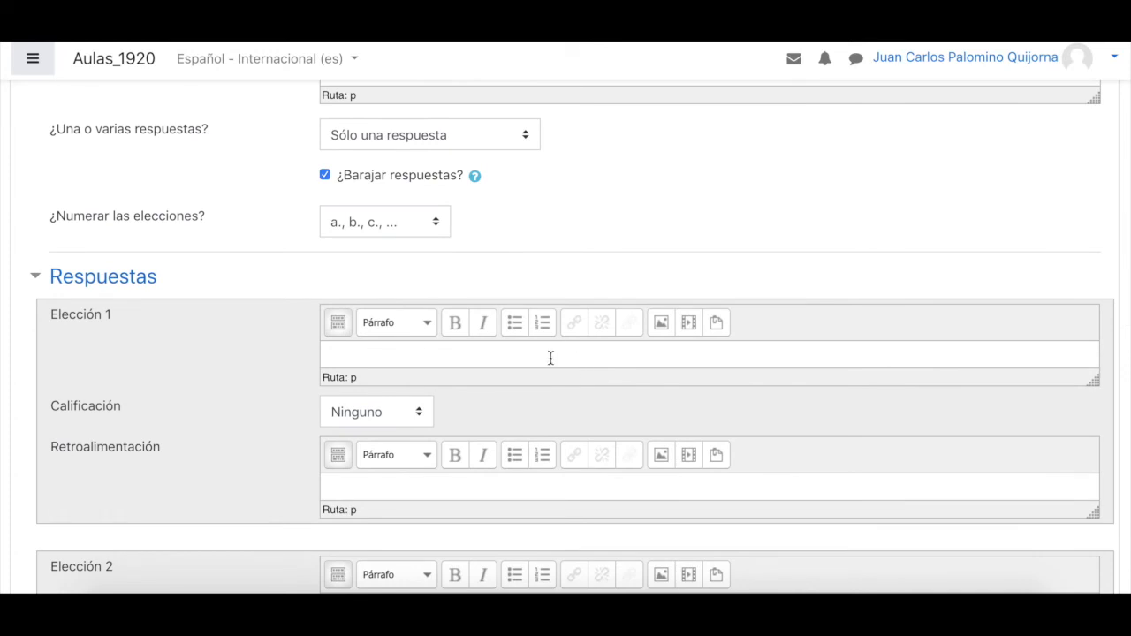
text(Las 3 menos cuarto)
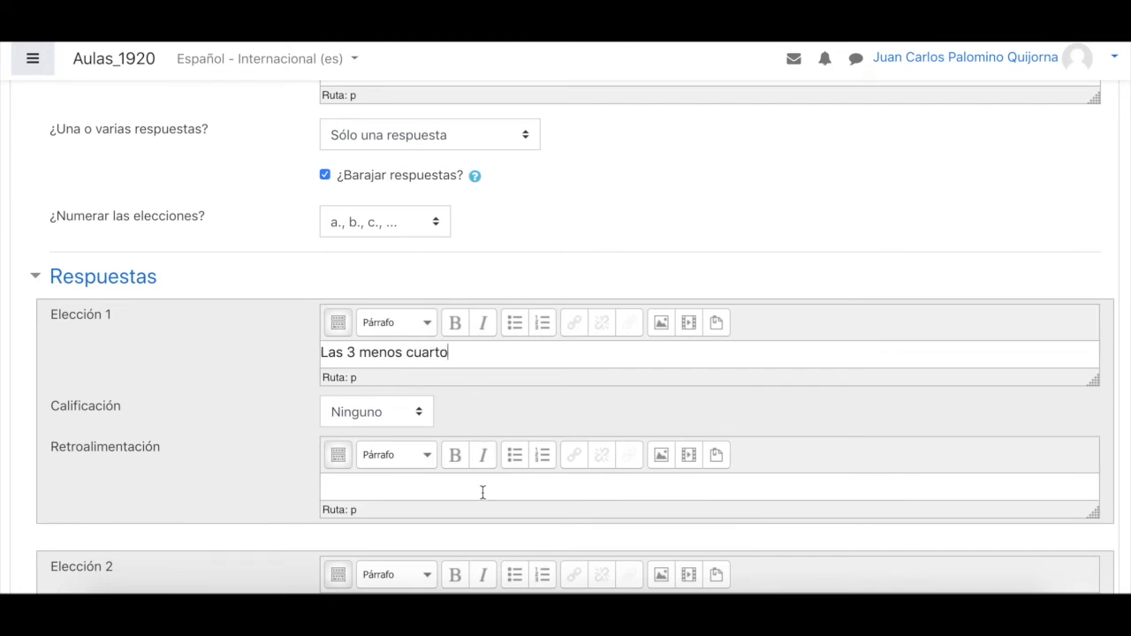
Enter "Las 4 menos cuarto de la mañana" as the text of Elección 2.
scroll(483, 521, down, 2)
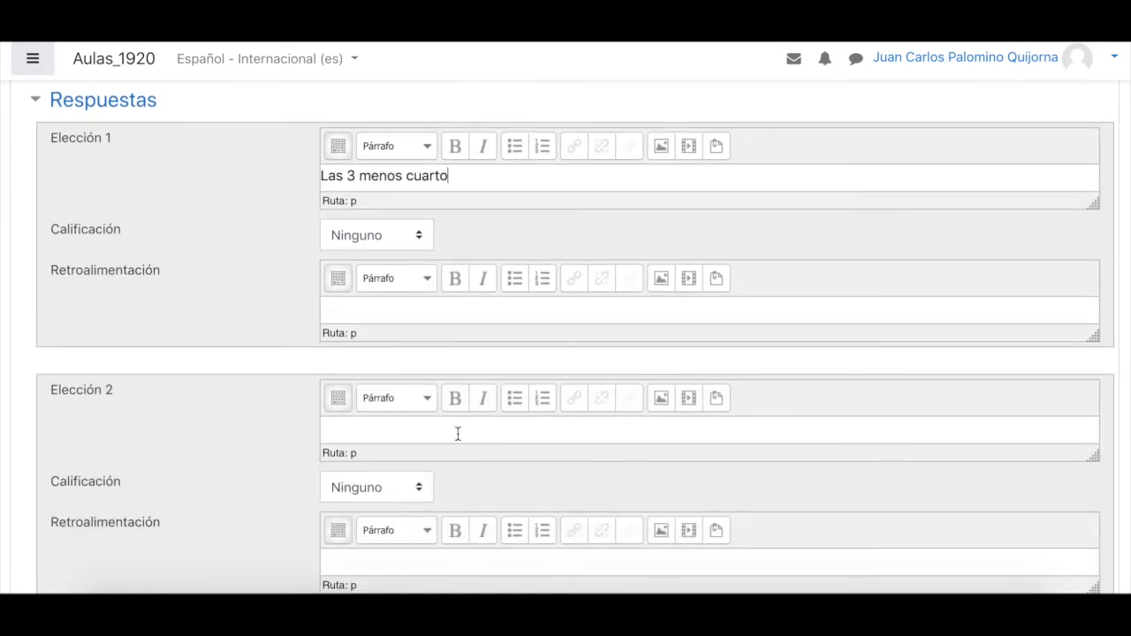
text(Las 4 menos cuarto)
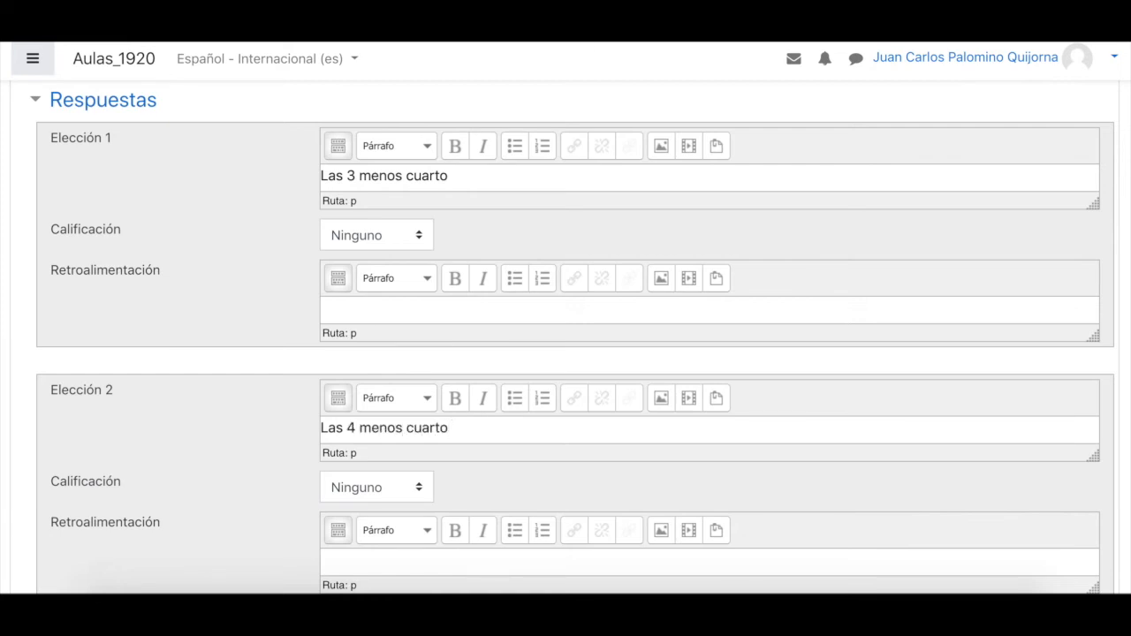
text( de la mañana)
key(Return)
Enter "Las 4 menos cuarto de la tarde" as the text of Elección 3.
scroll(527, 487, down, 3)
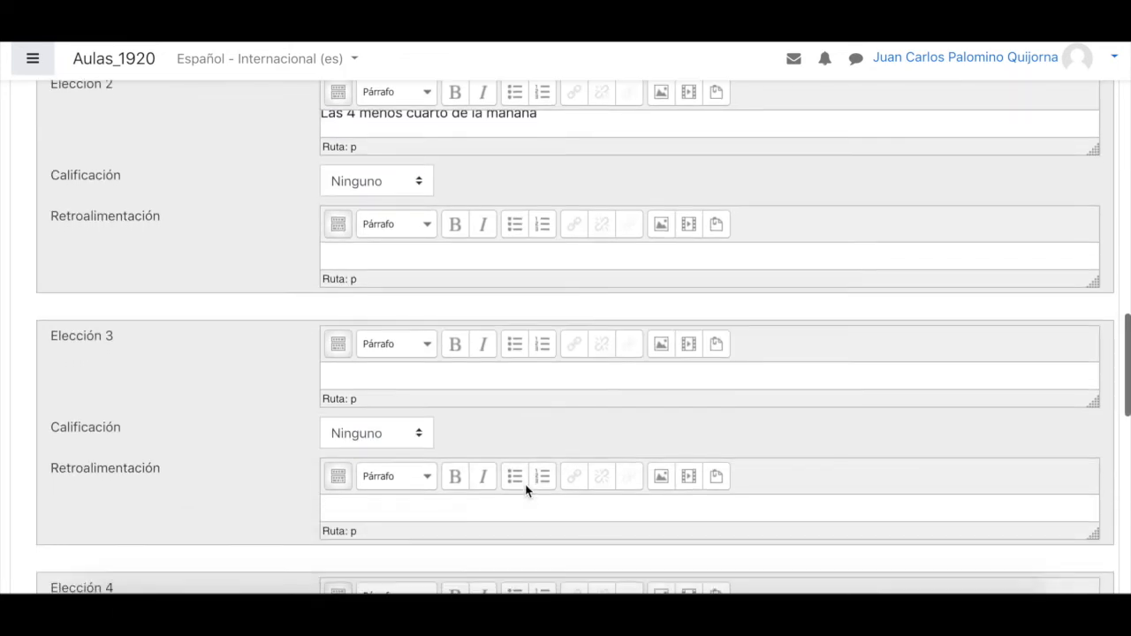
click(487, 380)
text(Las cuatro)
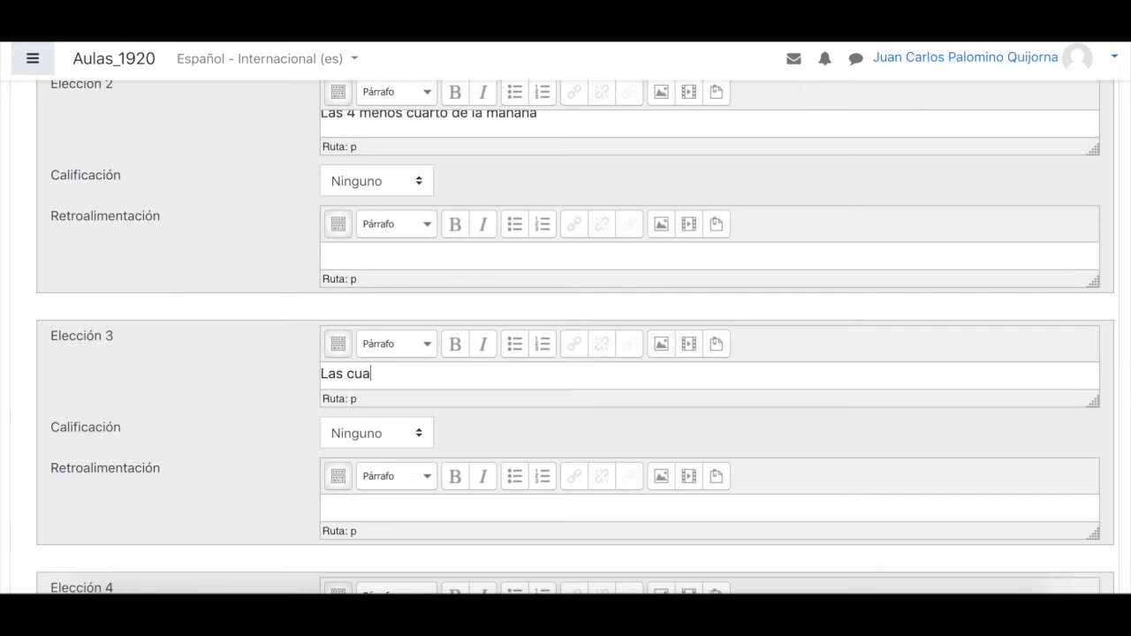
key(BackSpace)
key(BackSpace)
key(BackSpace)
text(4 menos cuarto d)
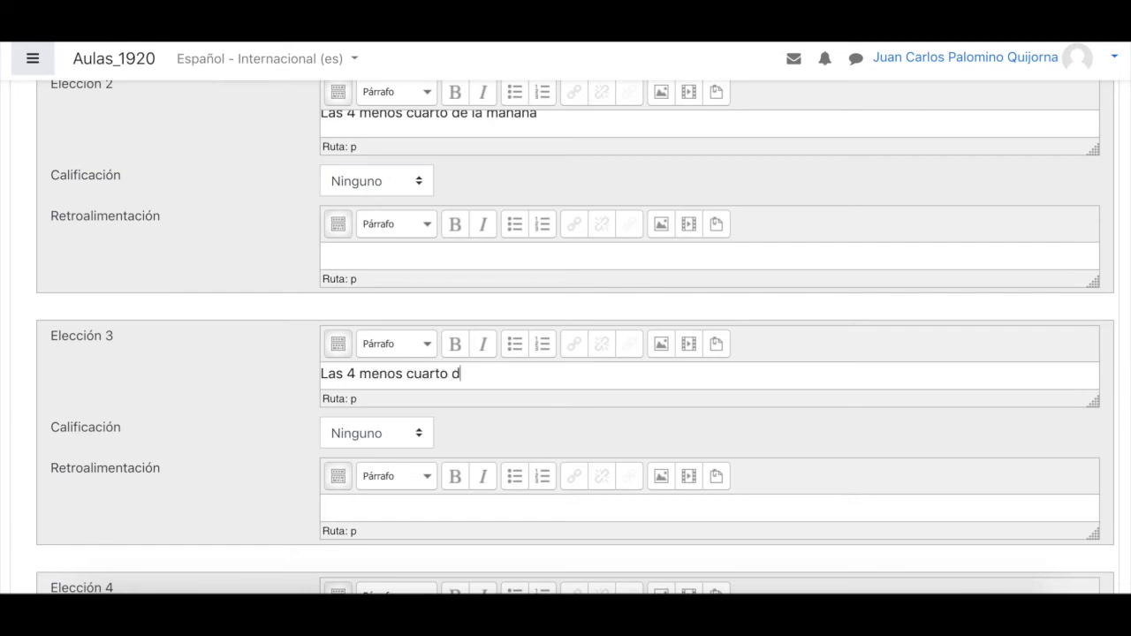
text(e la atare)
text(de)
scroll(574, 336, up, 2)
scroll(574, 336, down, 2)
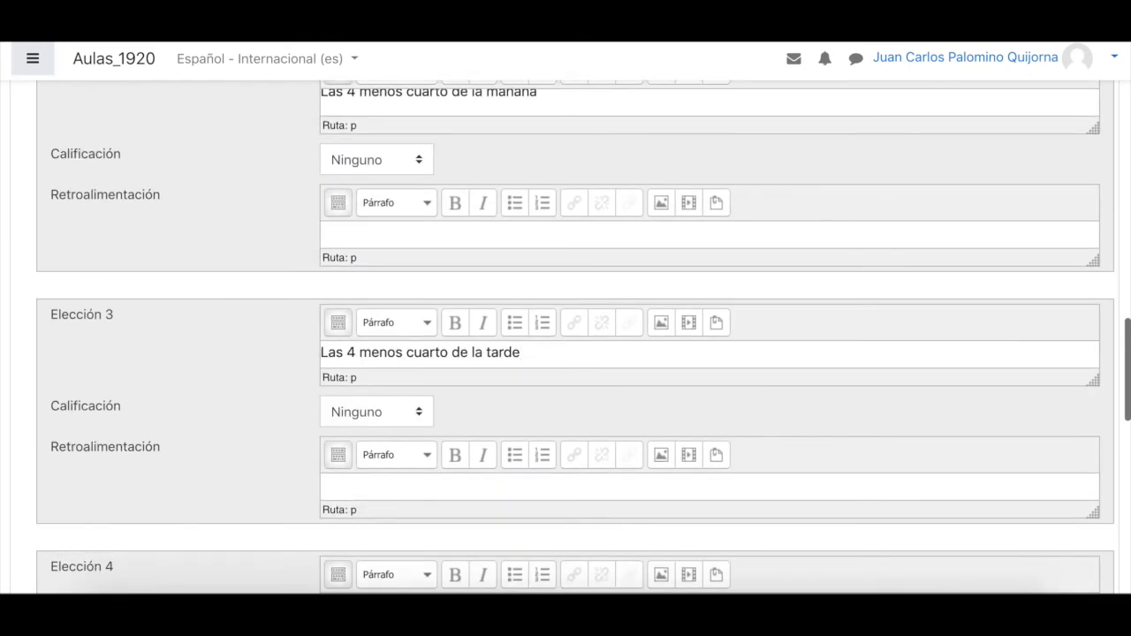
Set the Calificación of Elección 3 to 100% and save the multiple-choice question.
click(389, 411)
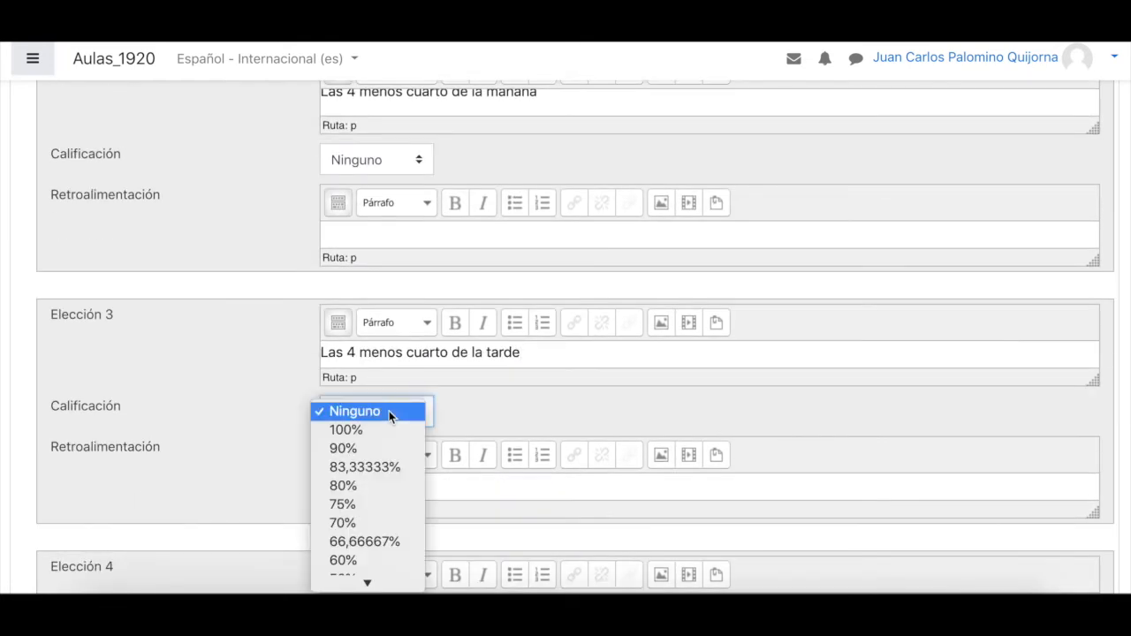
click(391, 430)
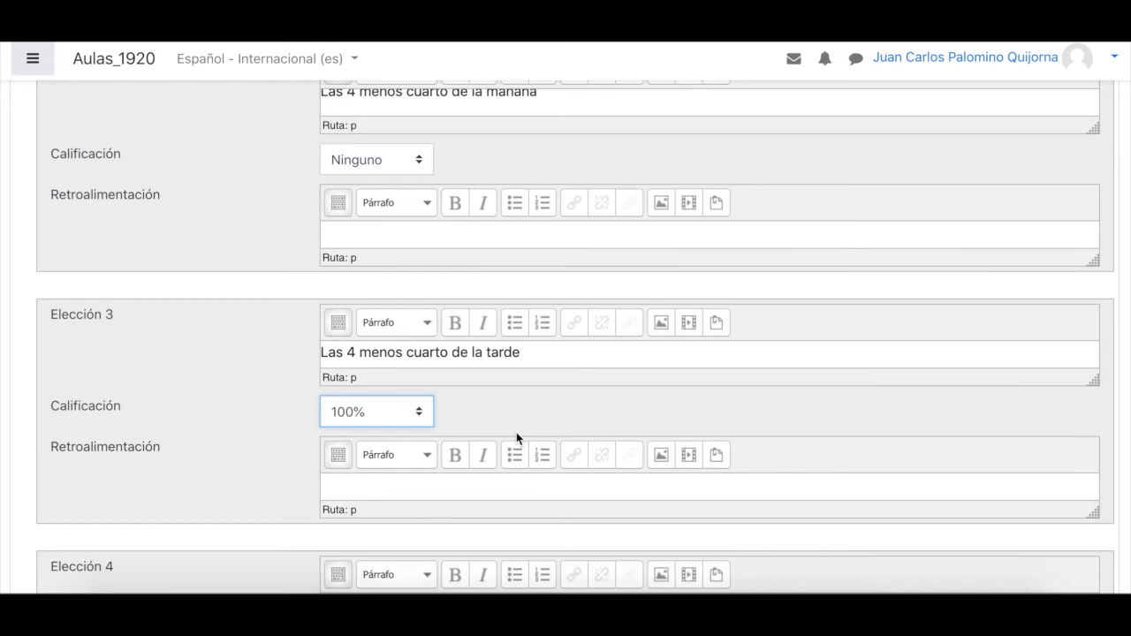
scroll(516, 433, up, 5)
scroll(516, 432, up, 1)
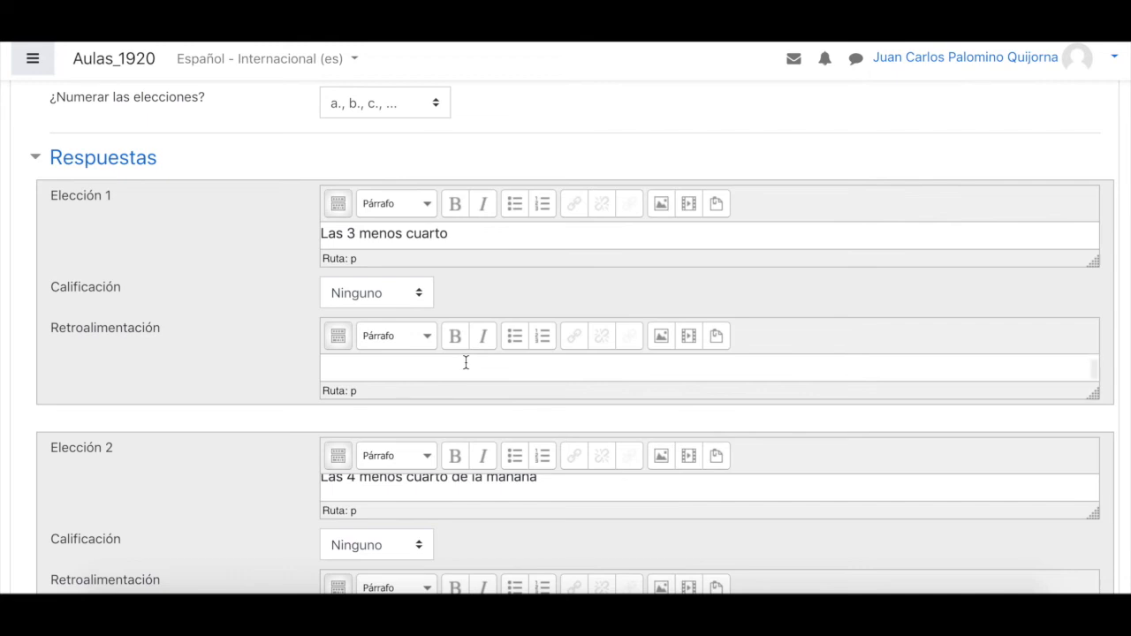
scroll(629, 321, down, 15)
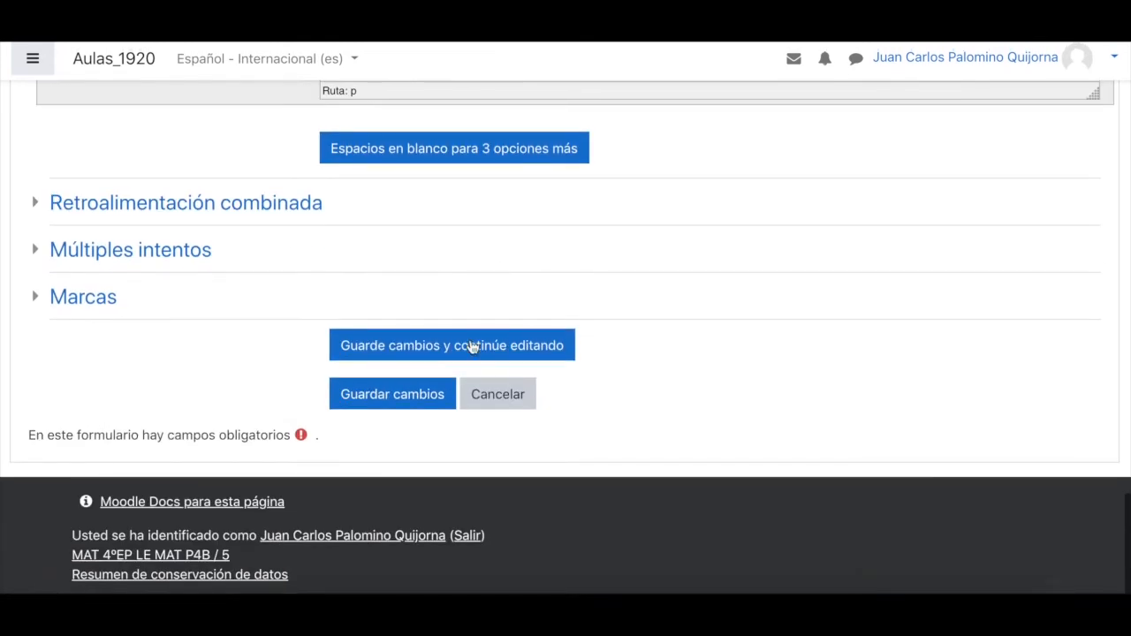
click(376, 403)
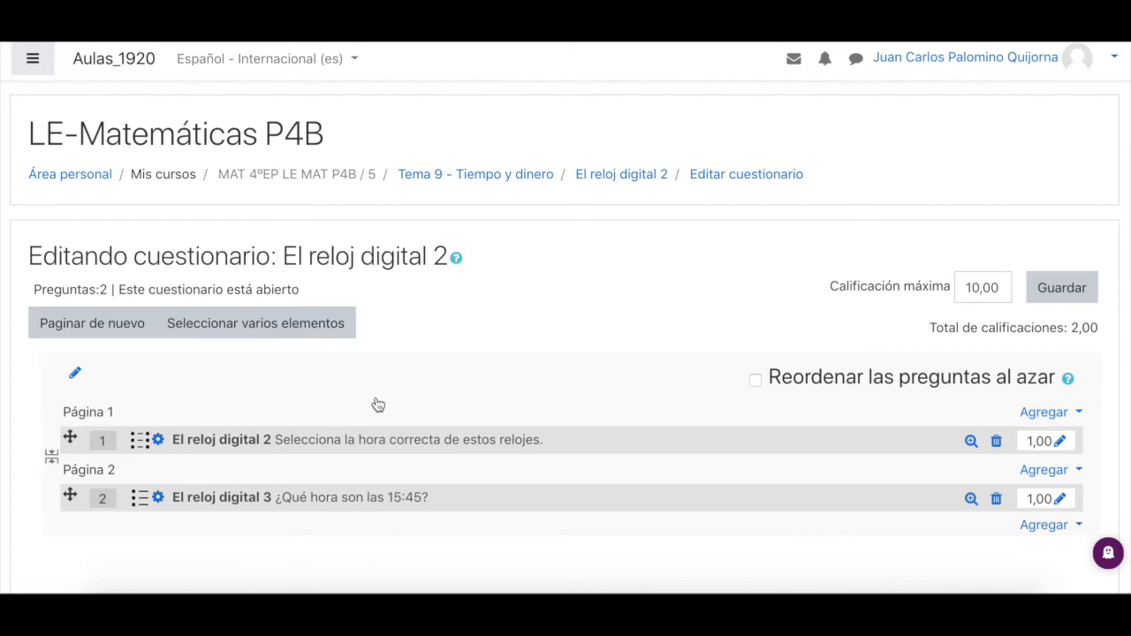
Preview the multiple-choice question "El reloj digital 3", check its answer options, and close the preview.
click(972, 499)
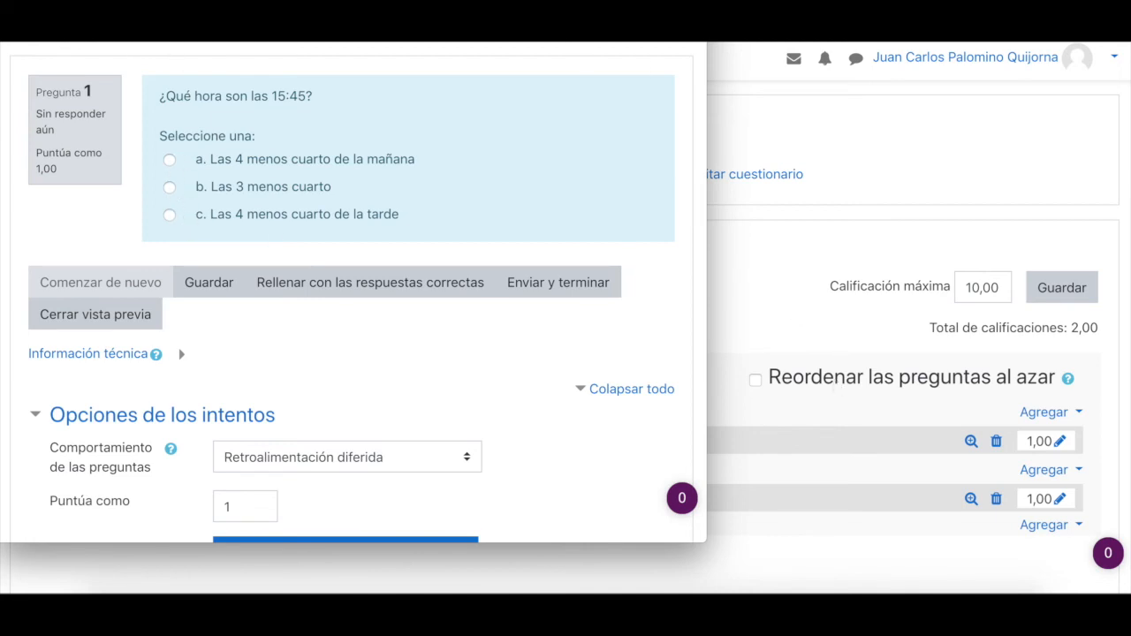
click(12, 25)
scroll(835, 320, down, 3)
scroll(835, 320, up, 3)
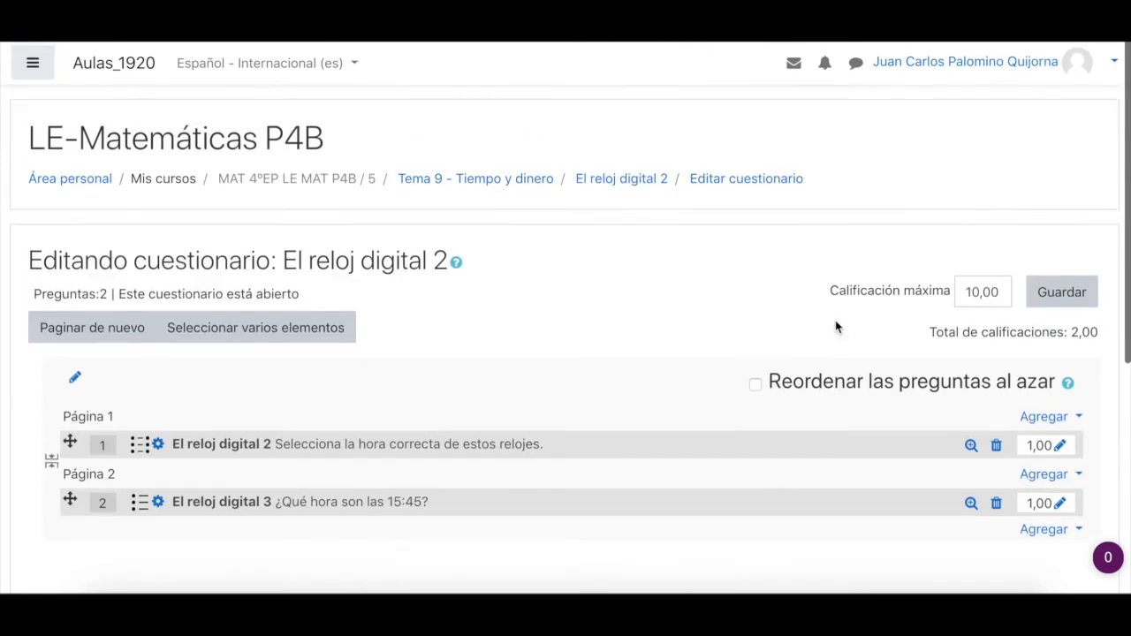
Return to Tema 9 and move the quiz "El reloj digital 2" into Actividades, directly below "El reloj digital (cuestionario)".
click(517, 175)
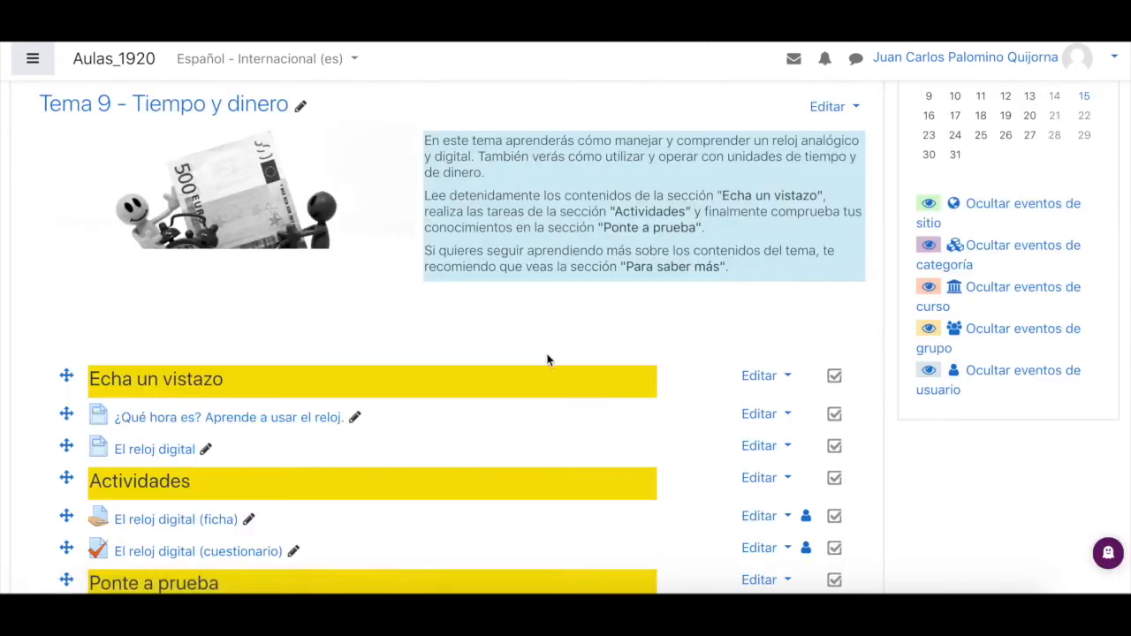
scroll(547, 360, down, 1)
scroll(546, 360, down, 3)
click(67, 434)
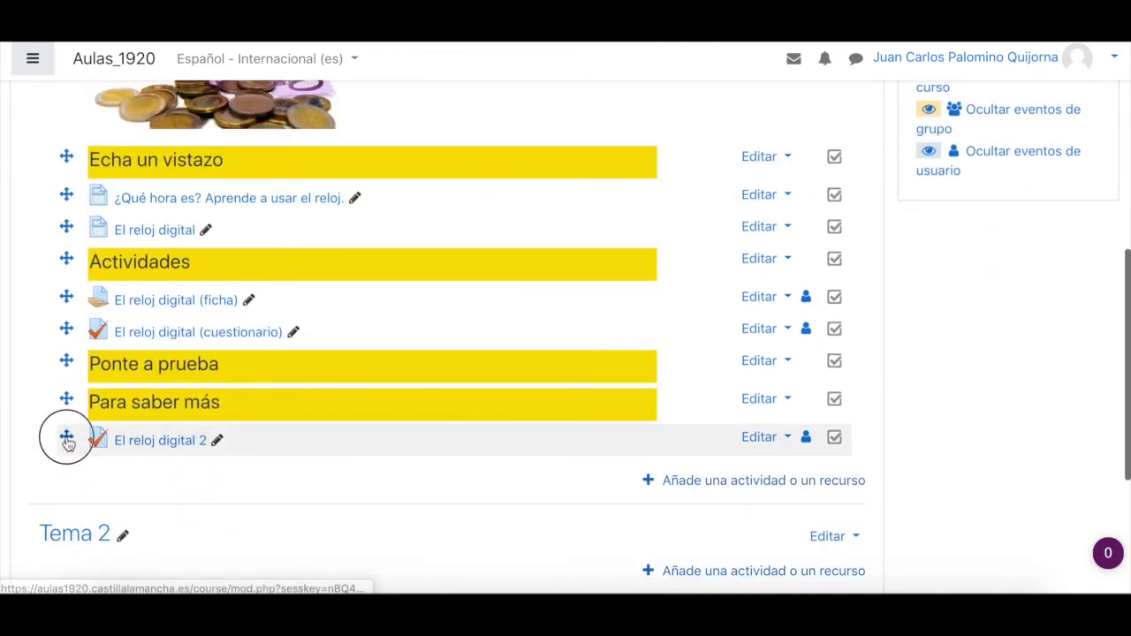
scroll(68, 451, down, 3)
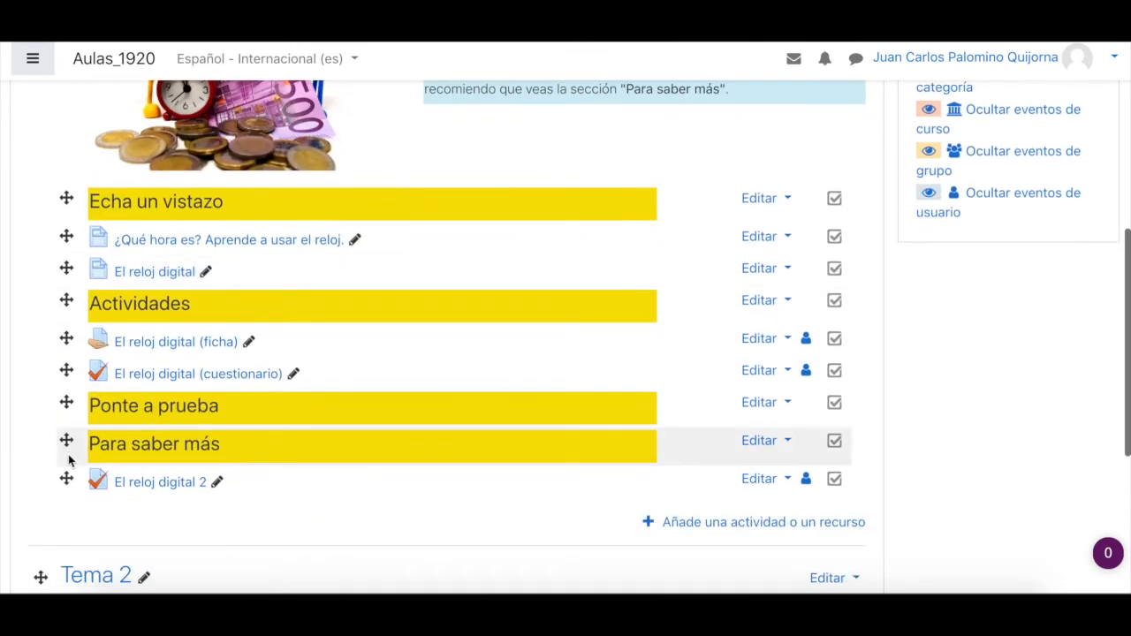
click(64, 478)
drag(65, 478, 69, 403)
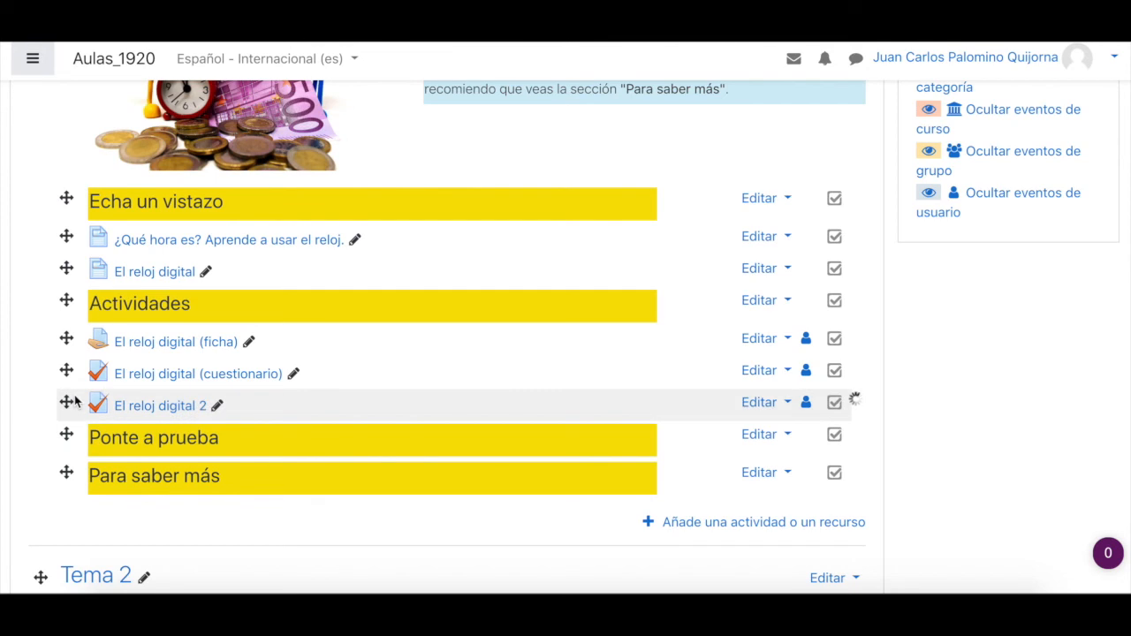
Open the quiz "El reloj digital 2", preview both of its question pages, and return to the quiz's main page.
click(164, 408)
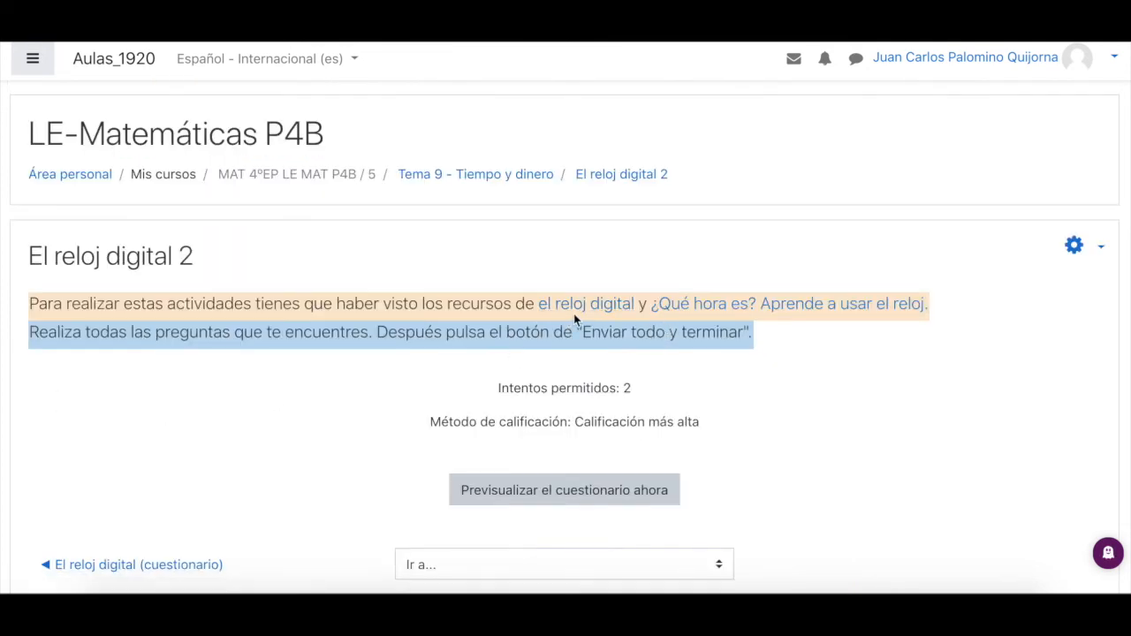
scroll(623, 287, down, 1)
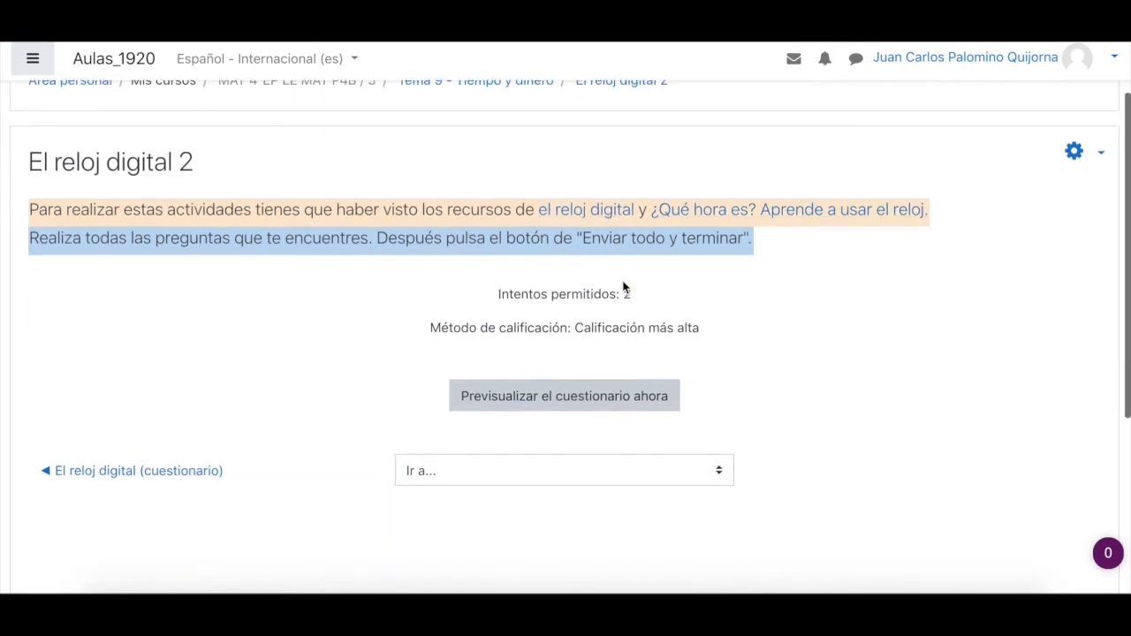
click(586, 404)
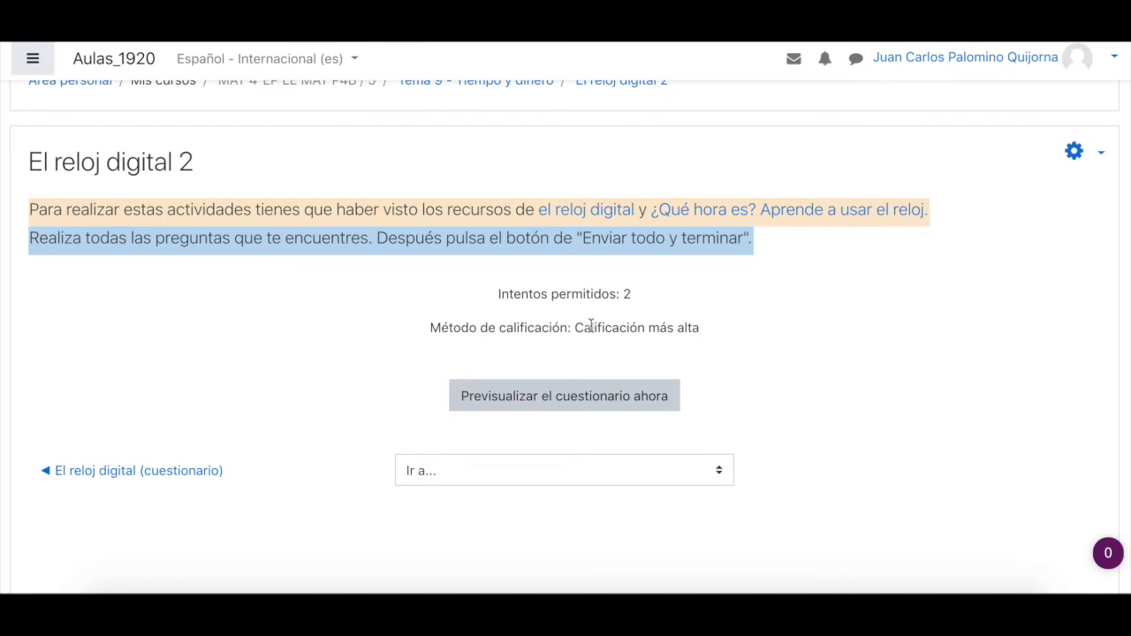
click(597, 400)
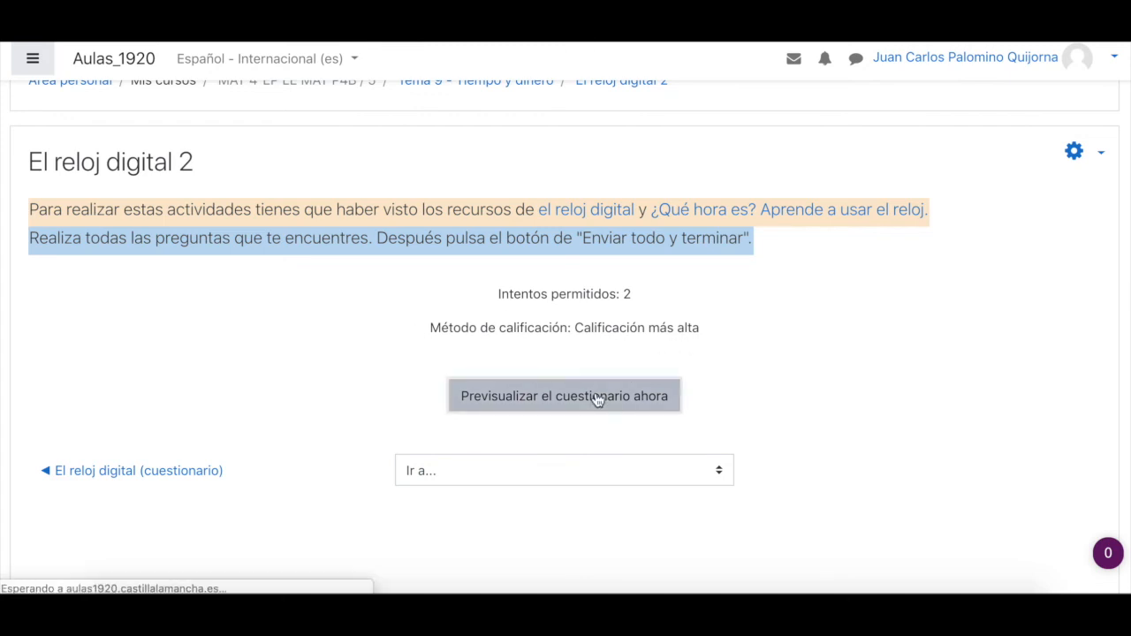
scroll(598, 399, down, 1)
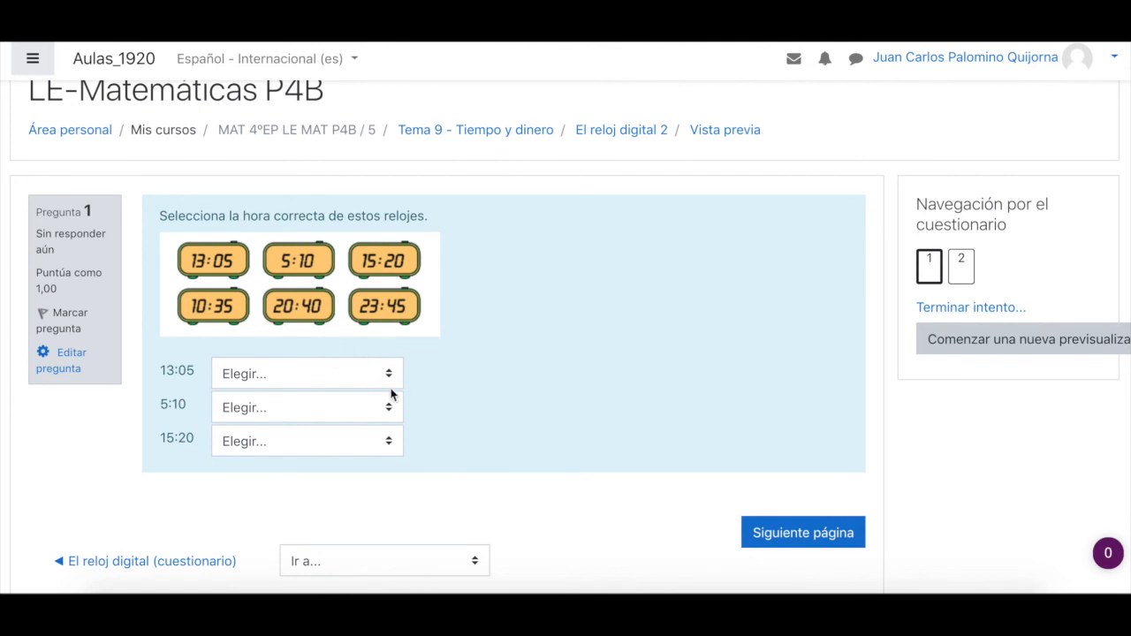
click(805, 534)
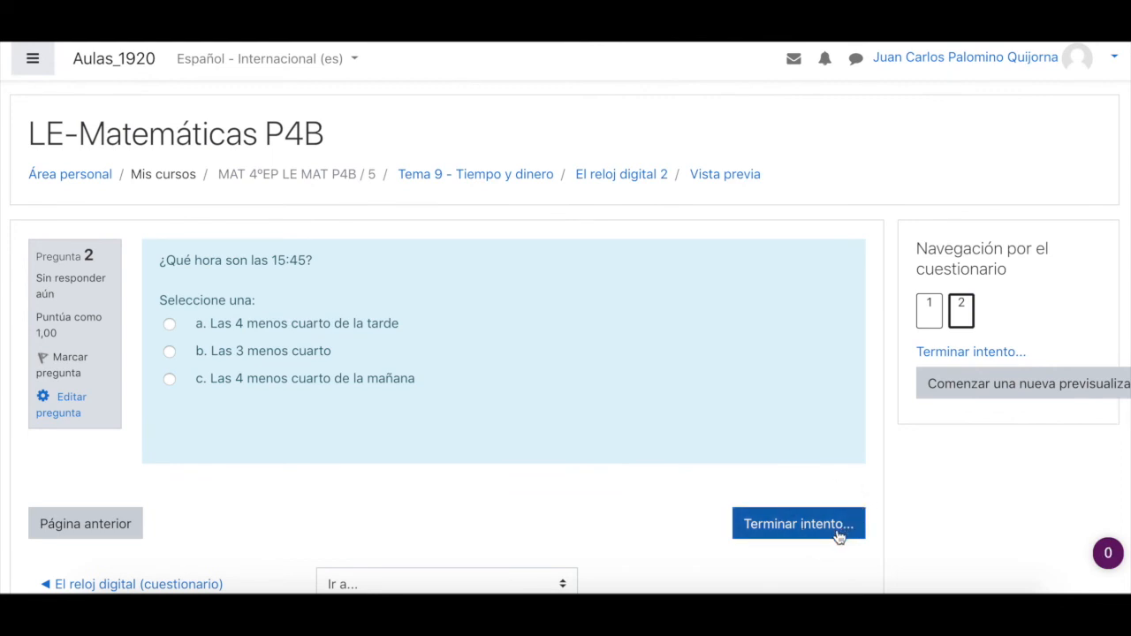
click(624, 179)
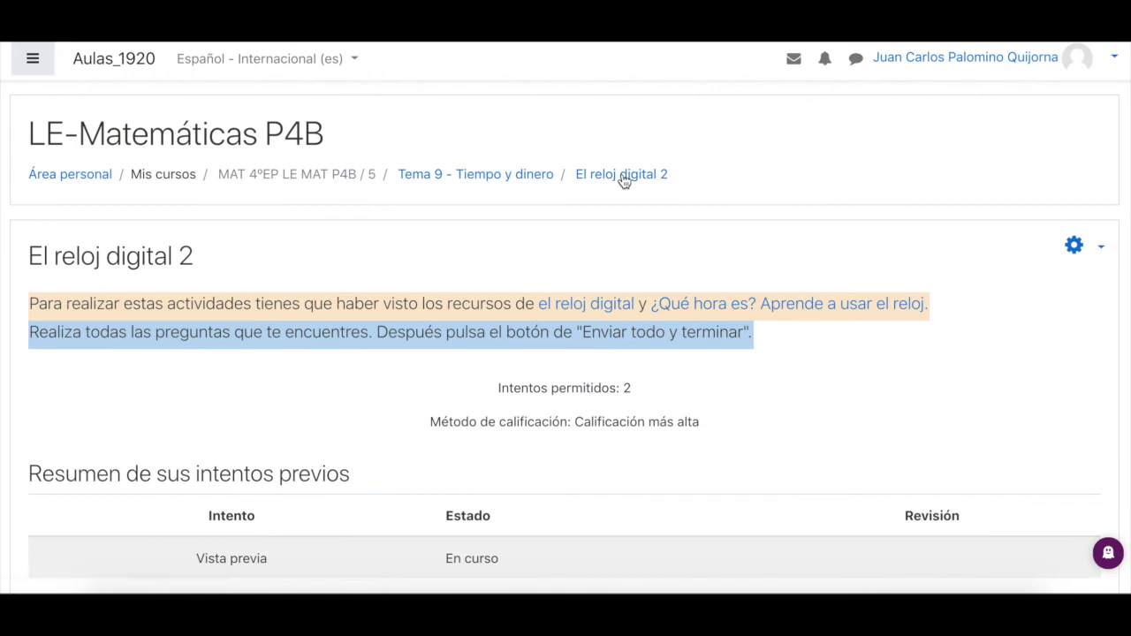
scroll(713, 379, down, 2)
scroll(713, 380, up, 1)
scroll(713, 380, down, 1)
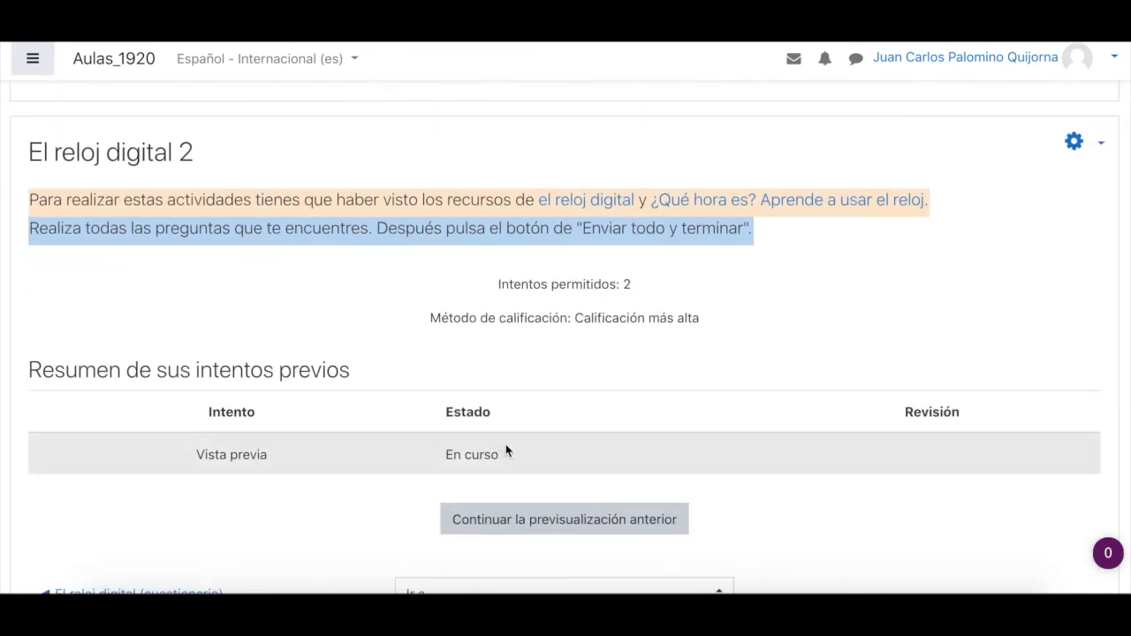
Open the quiz for editing and add the question "El reloj digital 1" from the question bank at its end.
click(1074, 143)
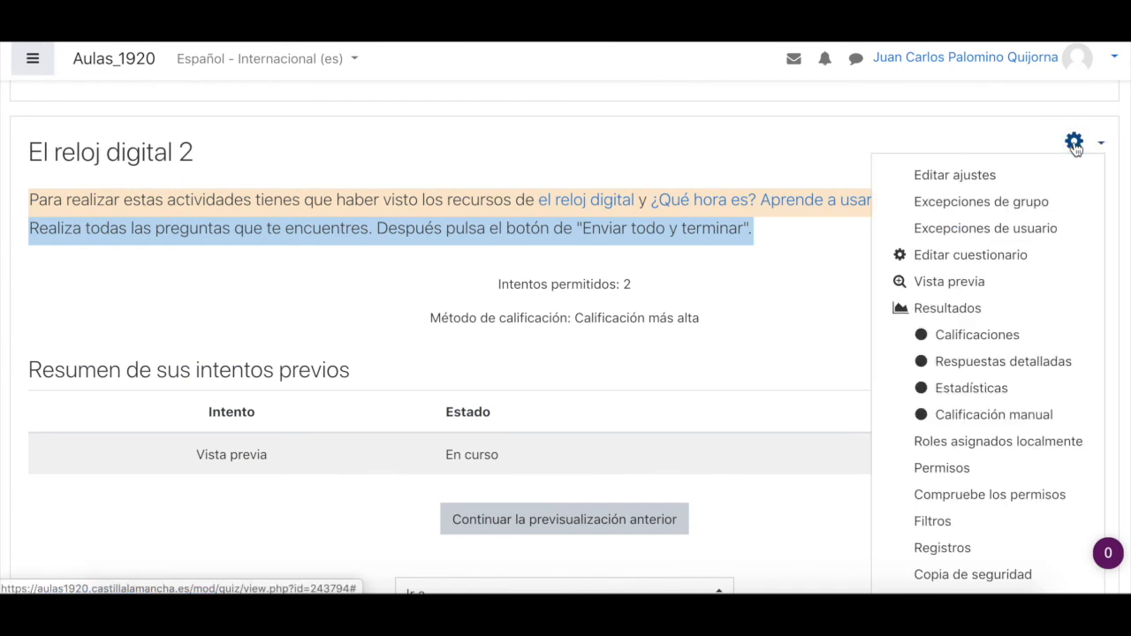
click(977, 258)
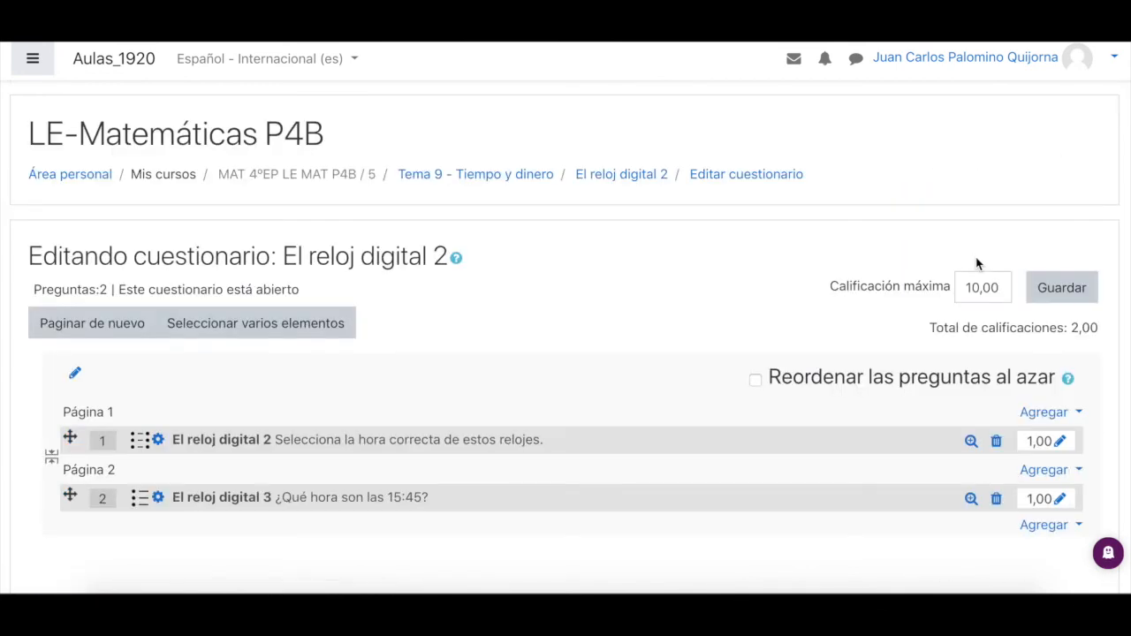
scroll(979, 260, down, 2)
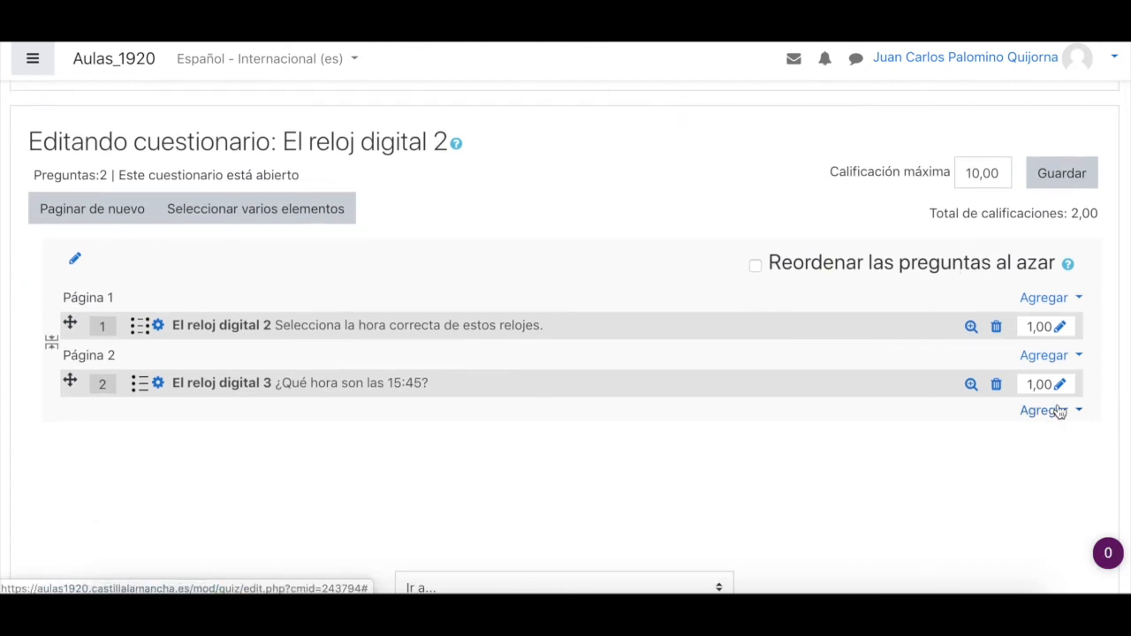
click(1052, 413)
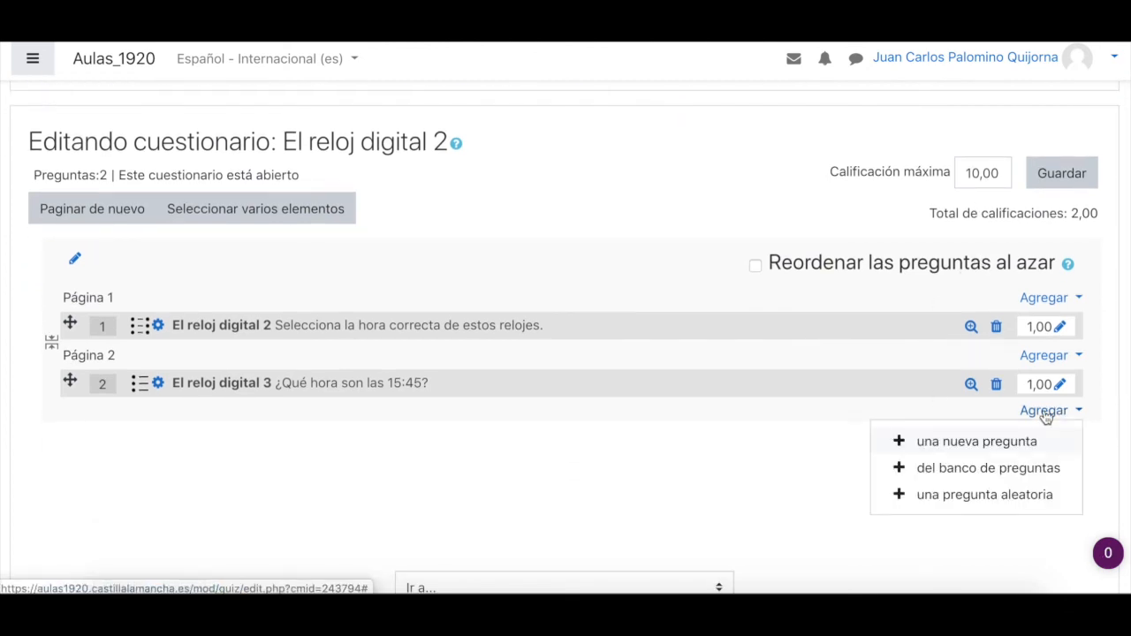
click(996, 477)
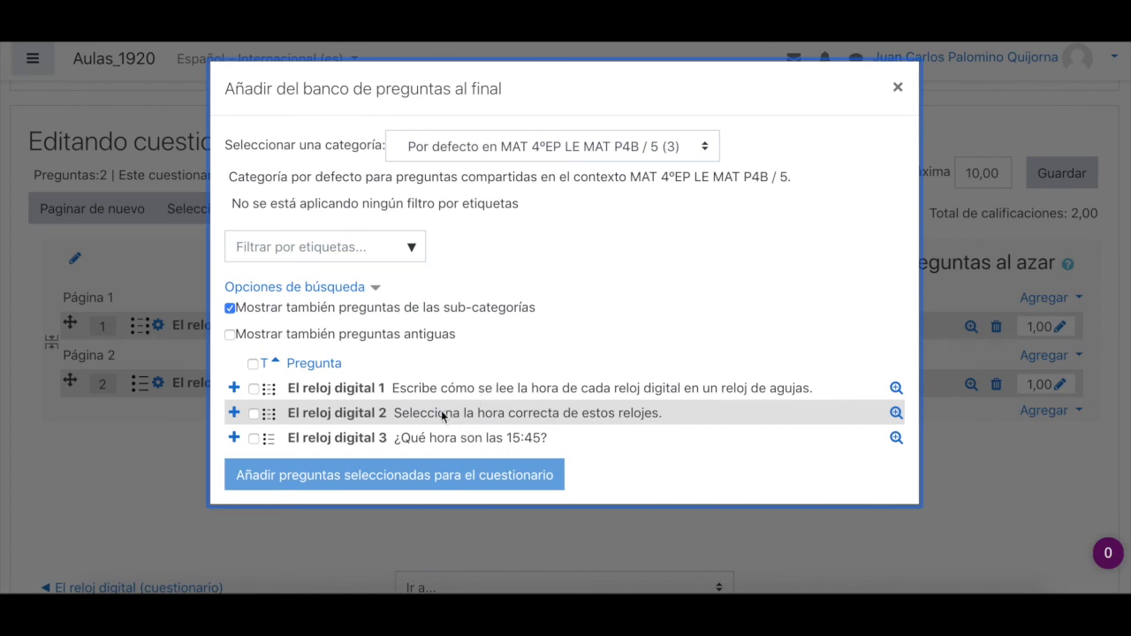
click(254, 389)
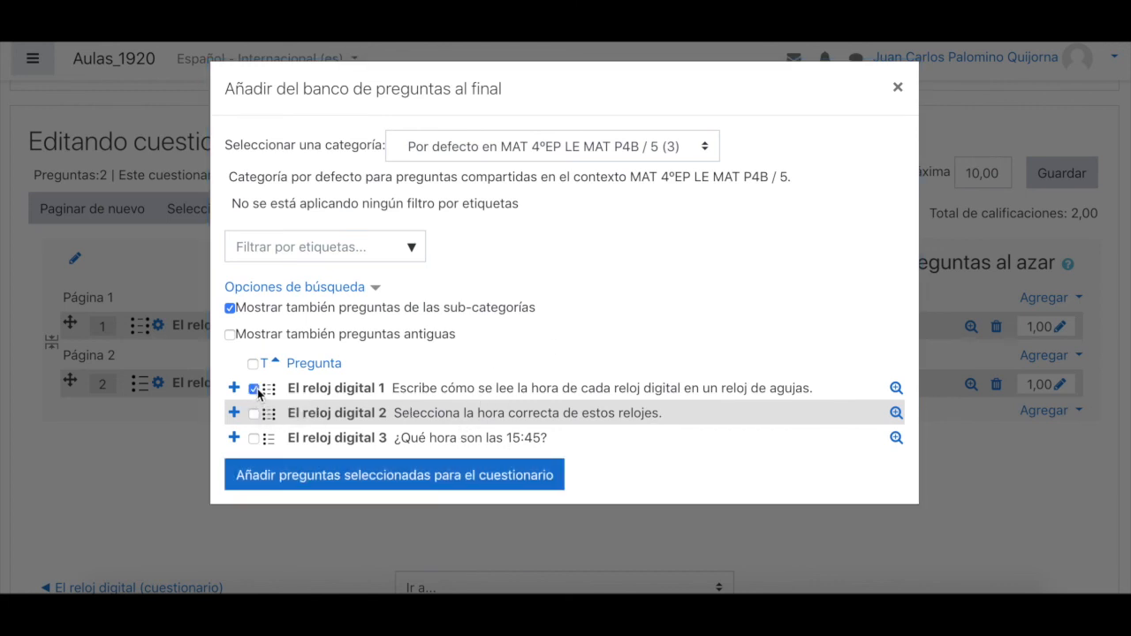
click(378, 479)
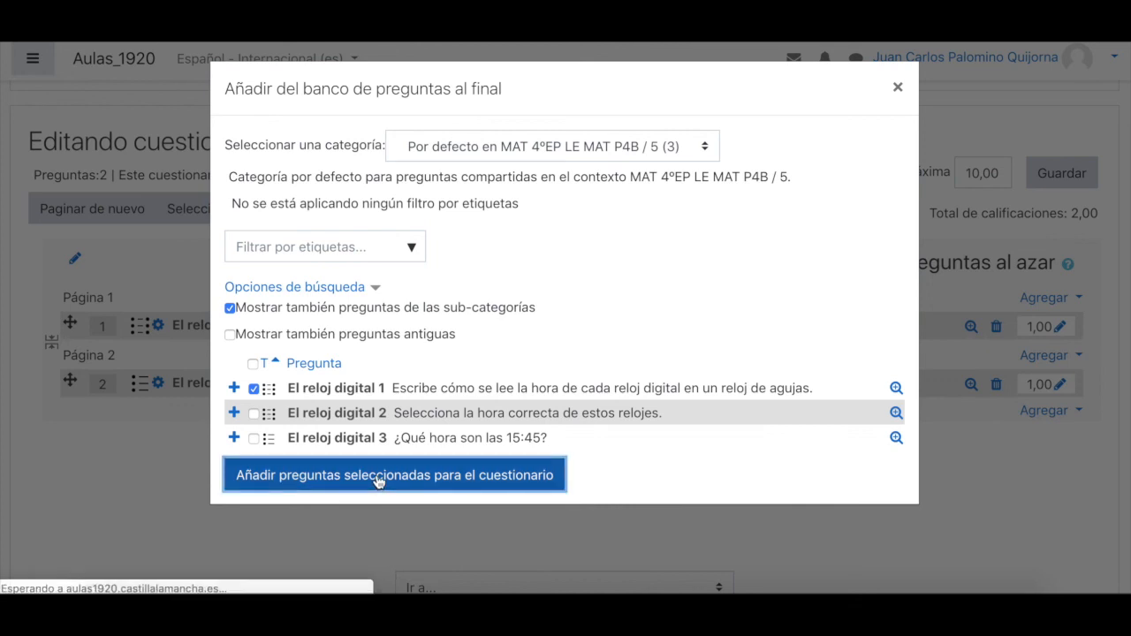
Remove the page break between the second and third questions, and insert it again.
scroll(378, 481, down, 2)
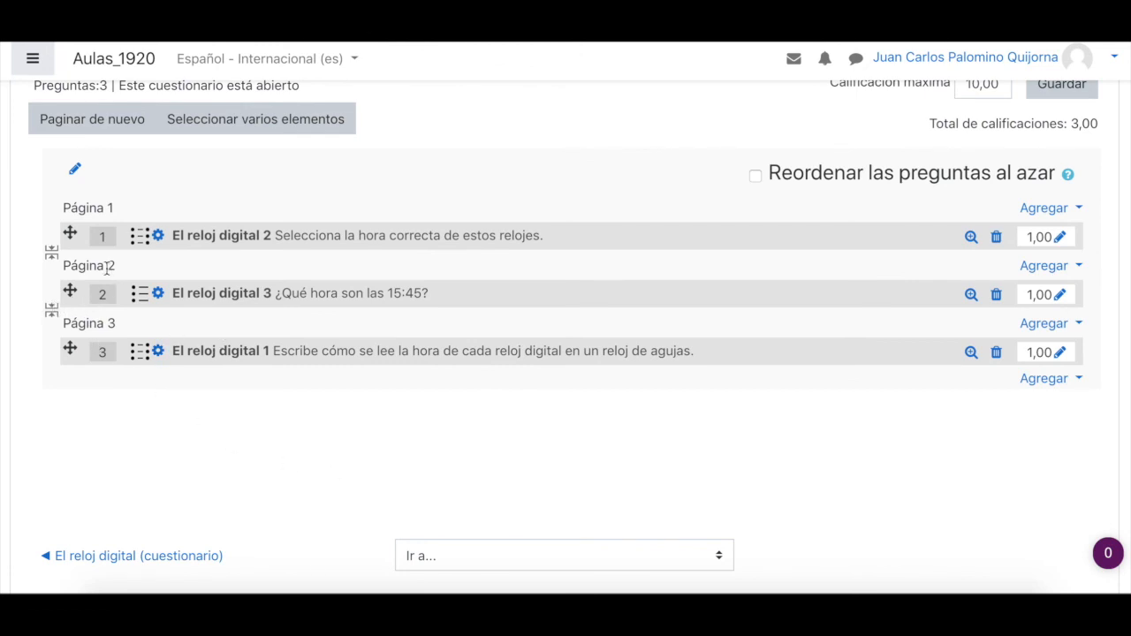
click(50, 311)
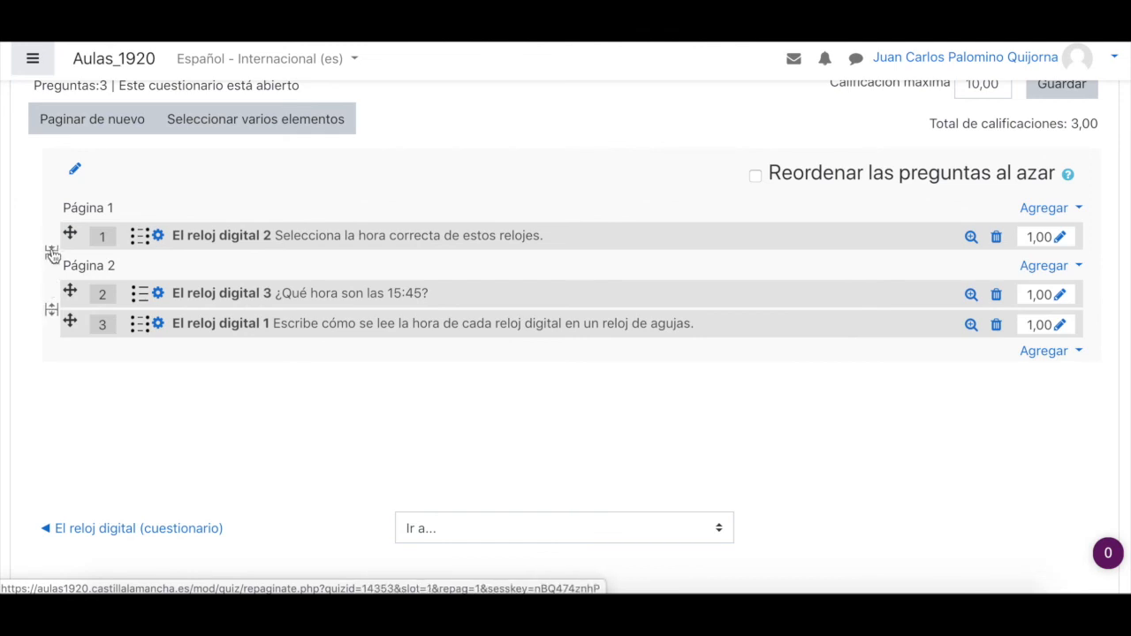
click(50, 310)
click(50, 312)
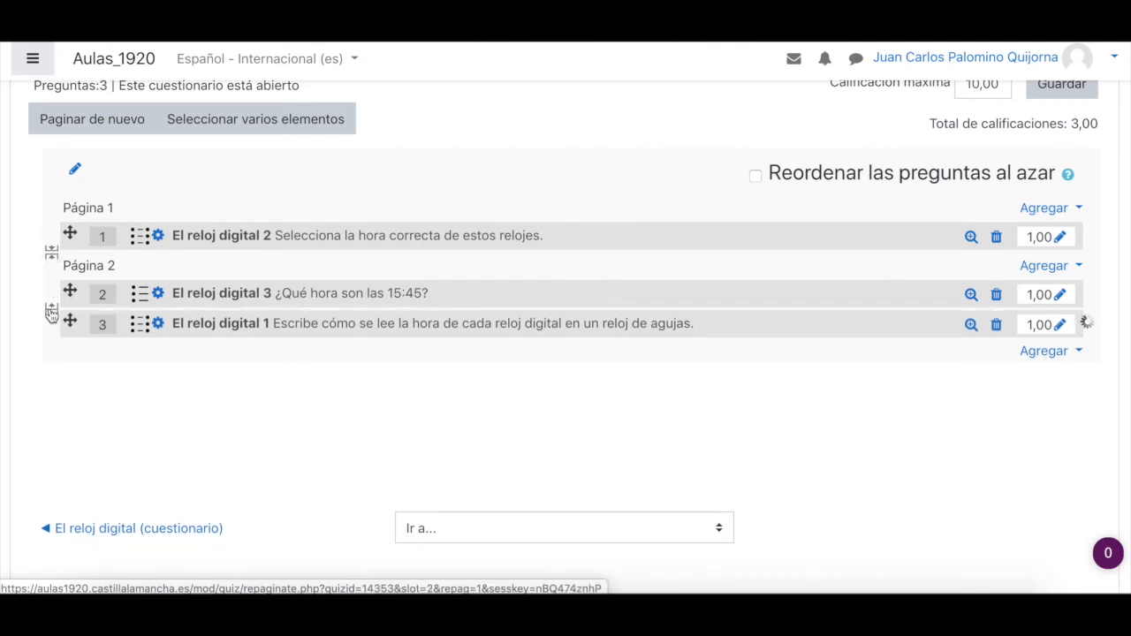
Remove the page break between the first and second questions so that all three questions share page 1.
click(50, 253)
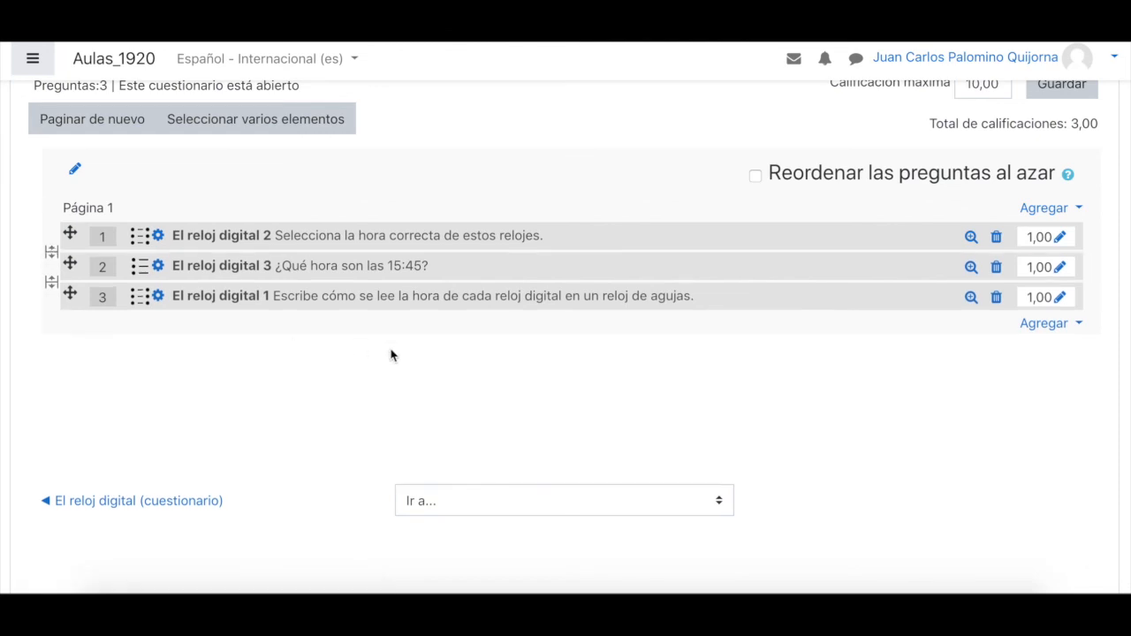
scroll(393, 355, up, 3)
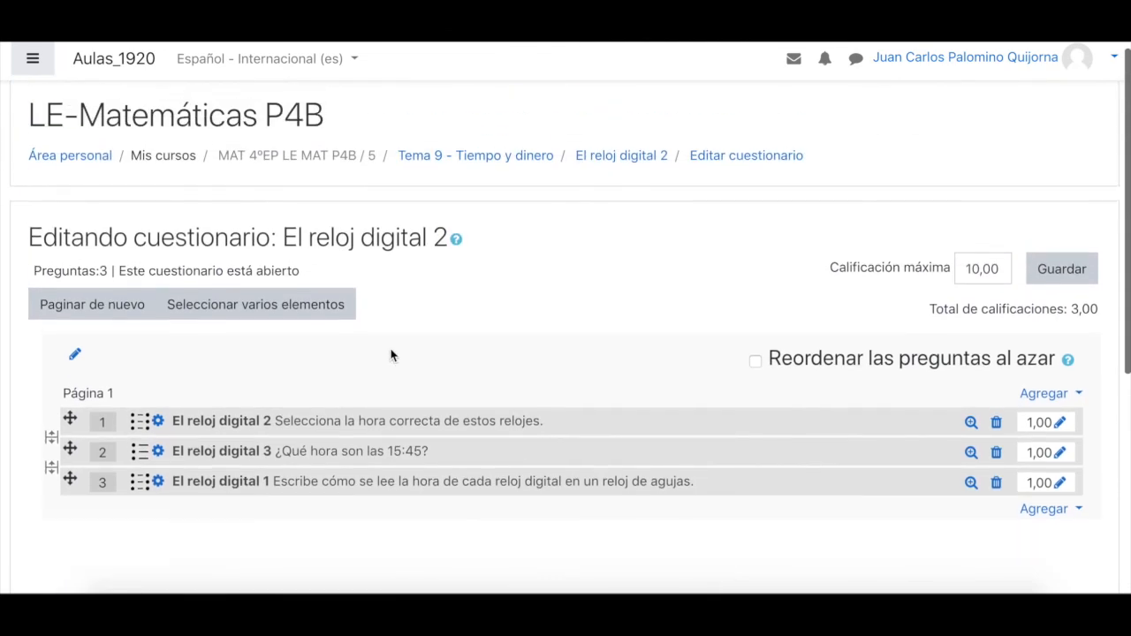
Return to the main page of "El reloj digital 2", open the quiz preview and look through all three questions on the page.
click(635, 161)
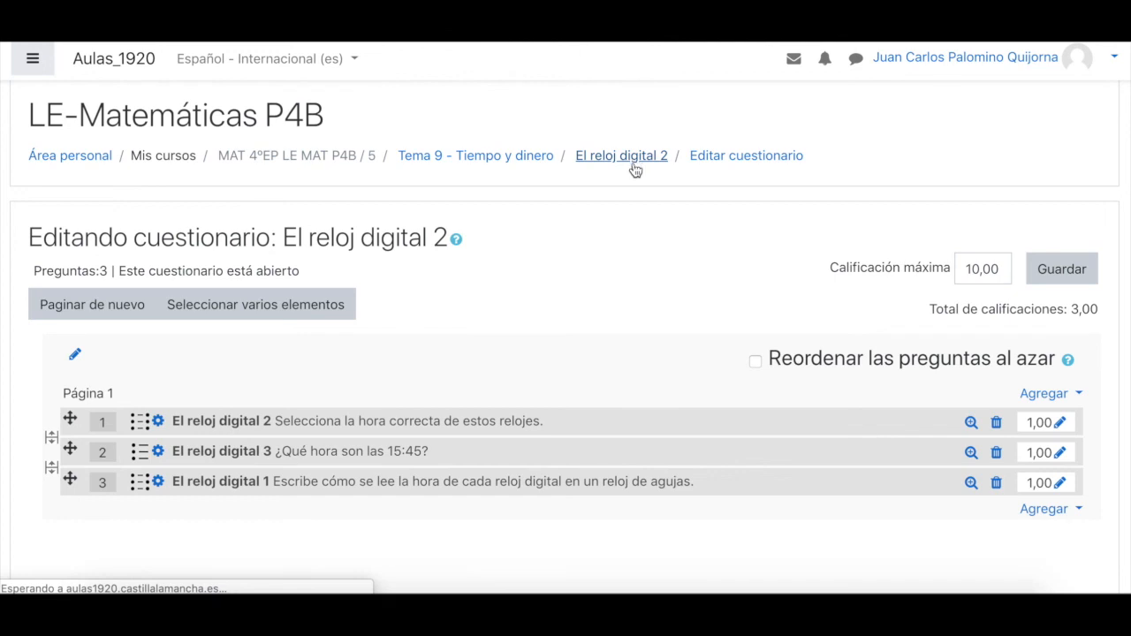
scroll(648, 273, down, 2)
click(605, 385)
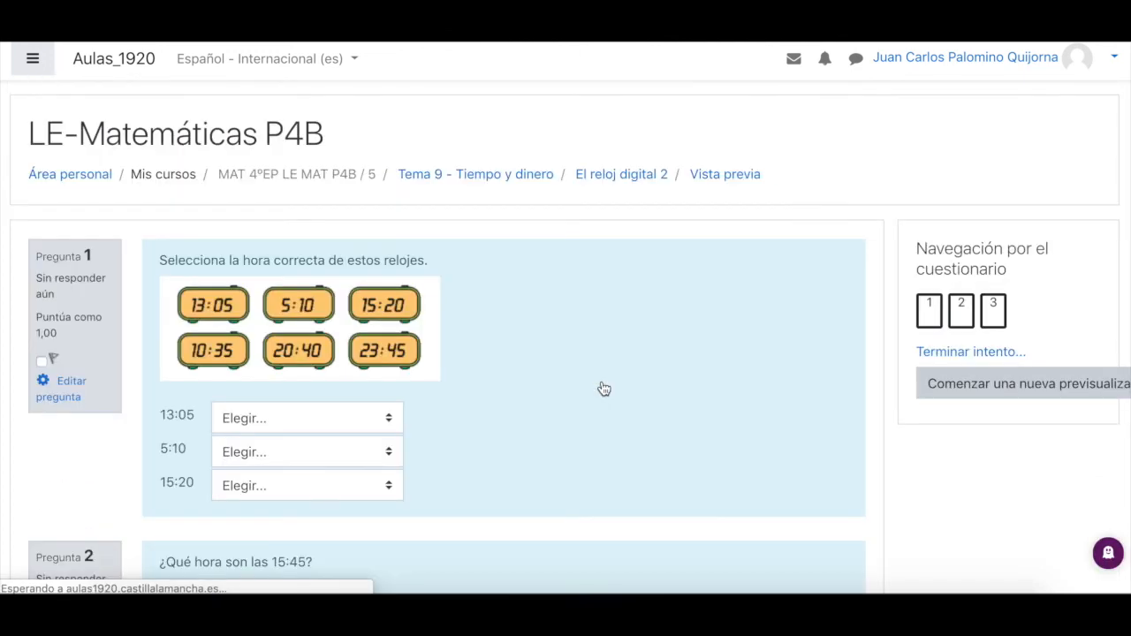
scroll(604, 389, down, 4)
scroll(604, 389, up, 3)
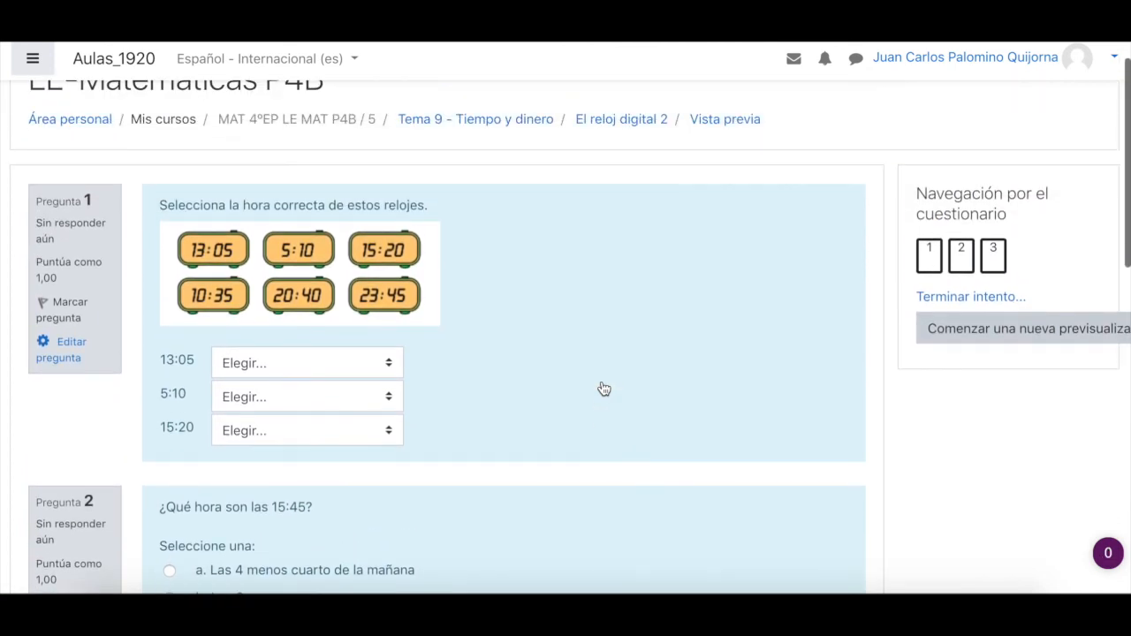
scroll(604, 389, down, 10)
scroll(604, 389, down, 3)
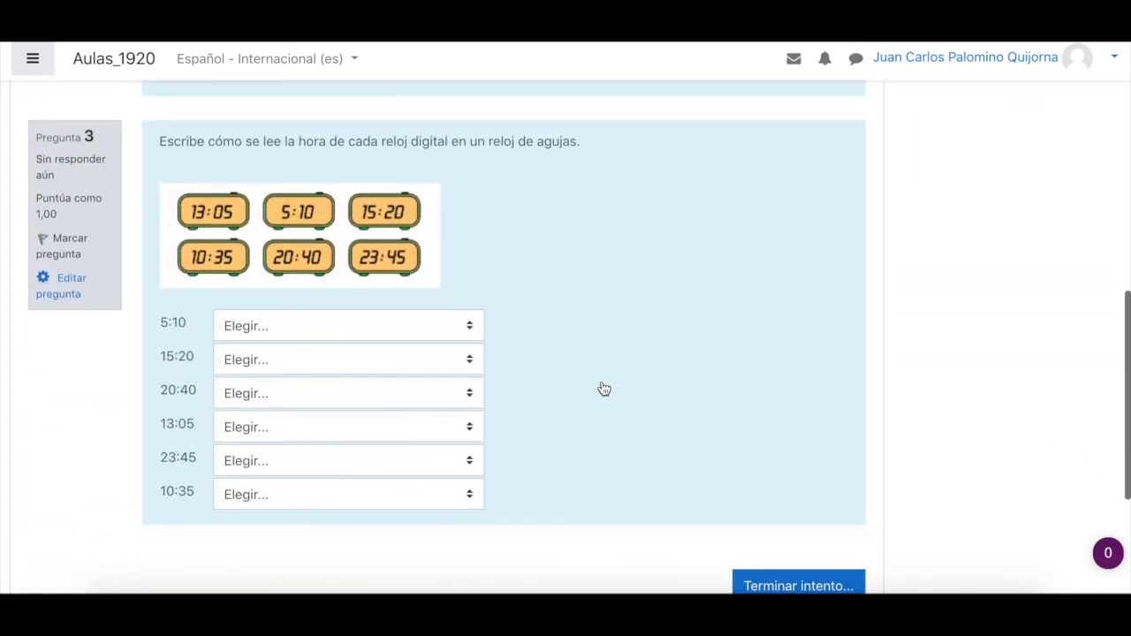
scroll(604, 389, up, 15)
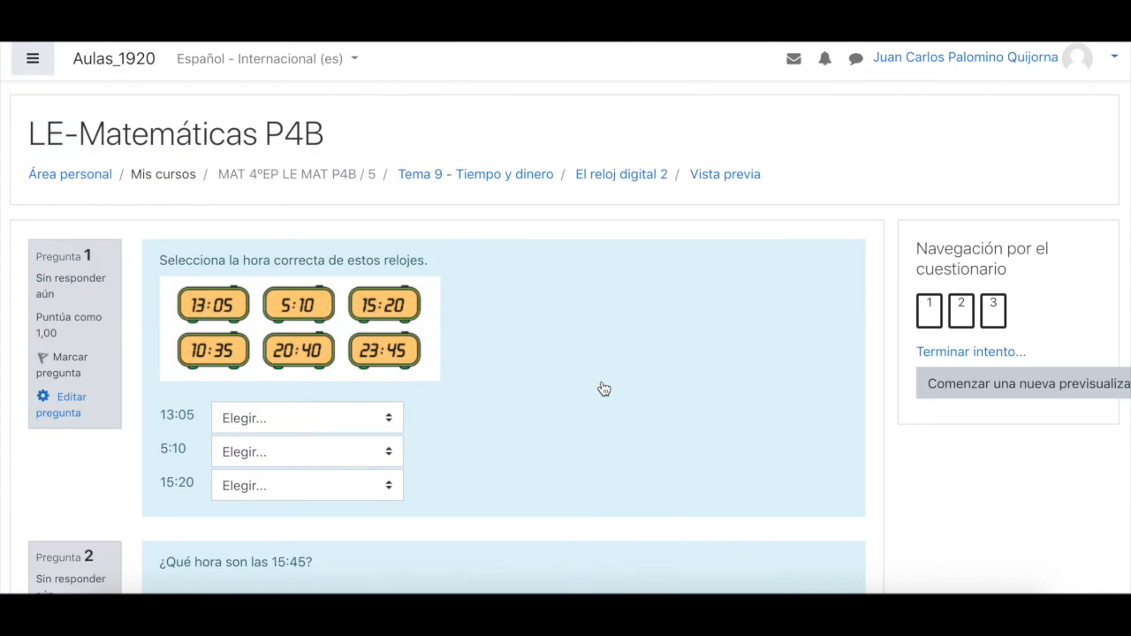